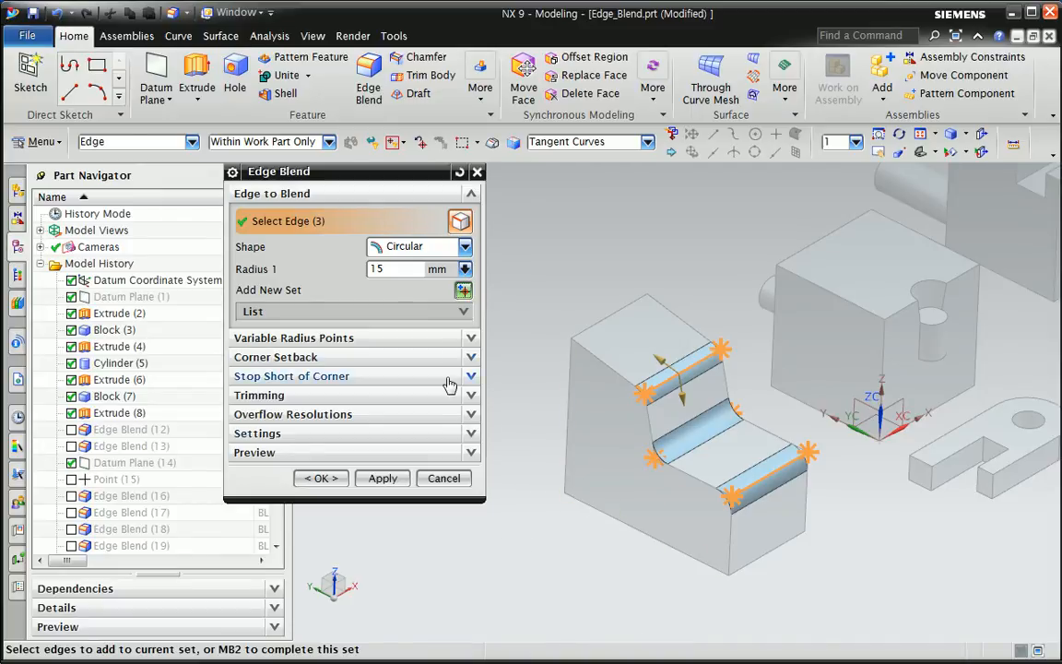
- Add the stepped block's tall rear vertical edge as a second blend set with a 20 mm radius
{"action": "left_click", "coordinate": [459, 311]}
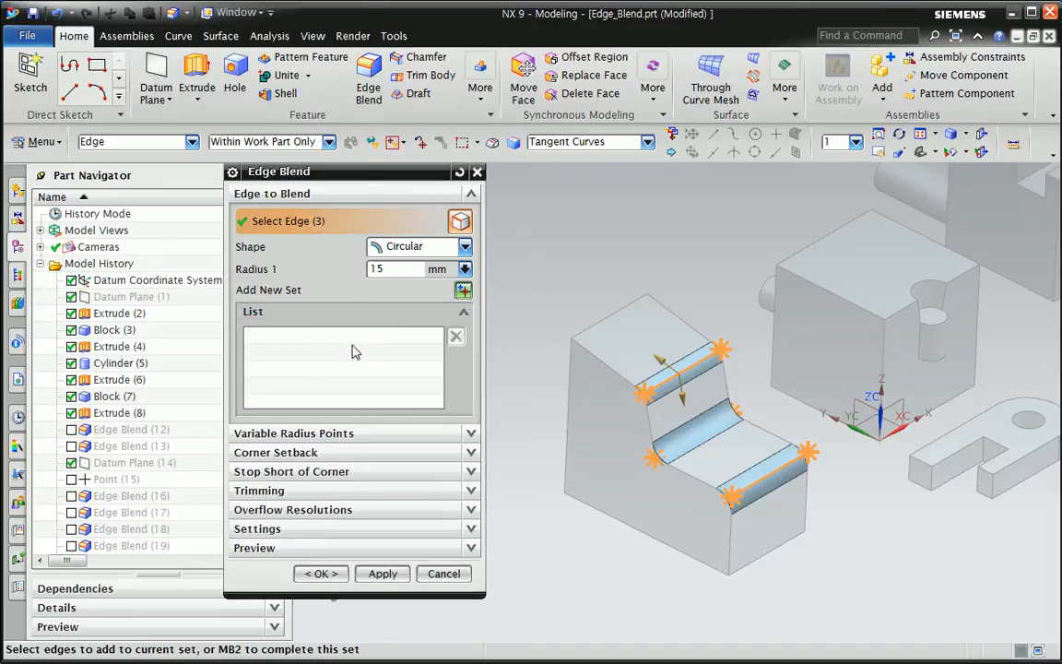
{"action": "left_click", "coordinate": [463, 290]}
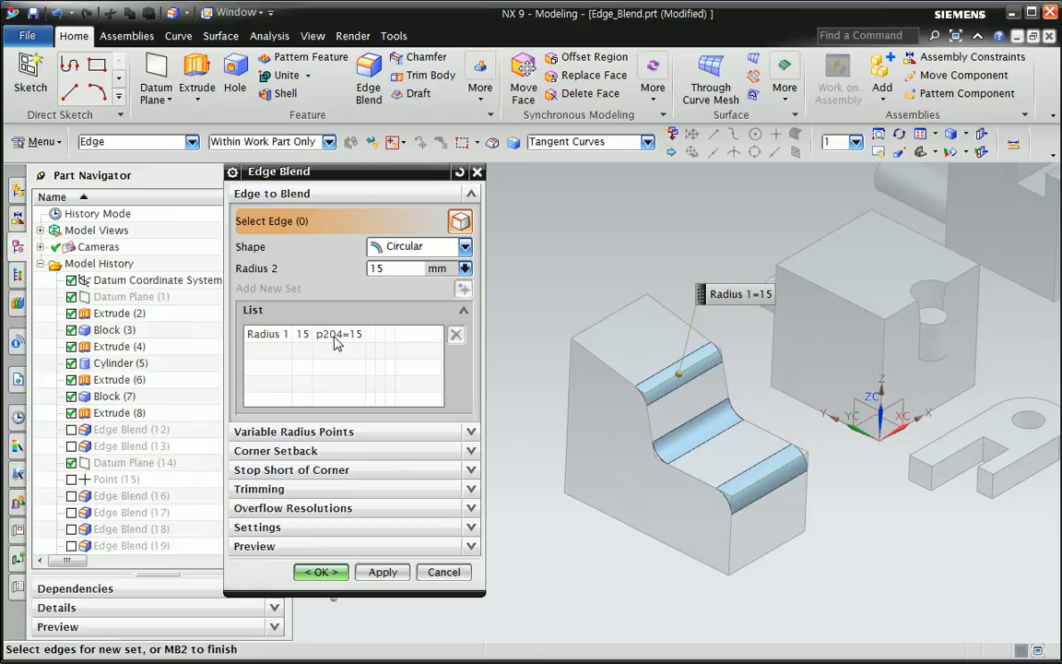
{"action": "left_click", "coordinate": [568, 443]}
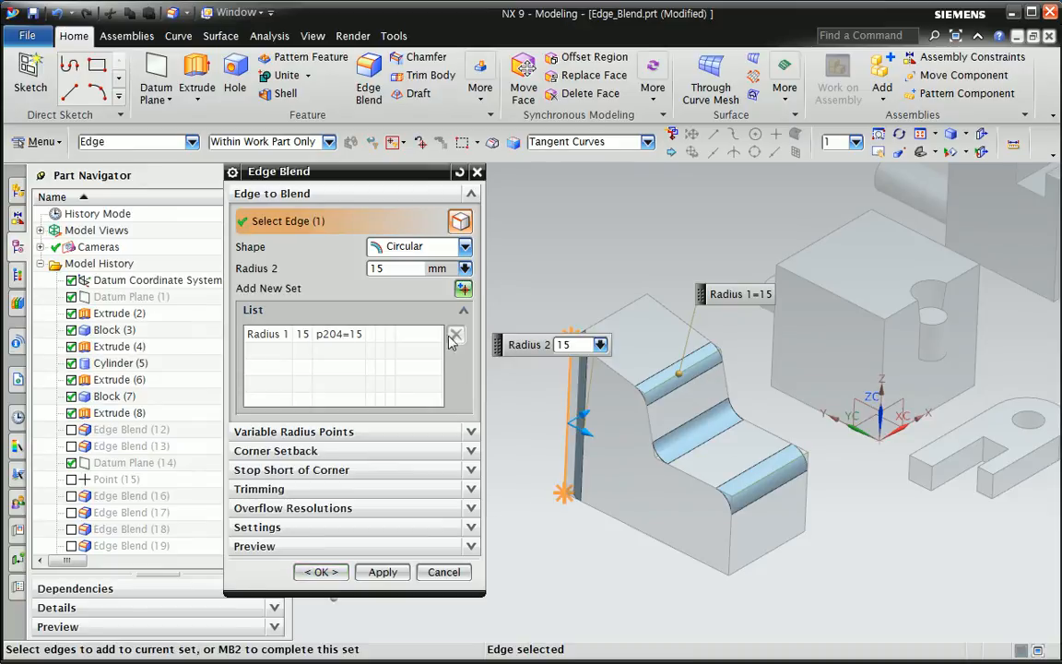
{"action": "left_click", "coordinate": [463, 290]}
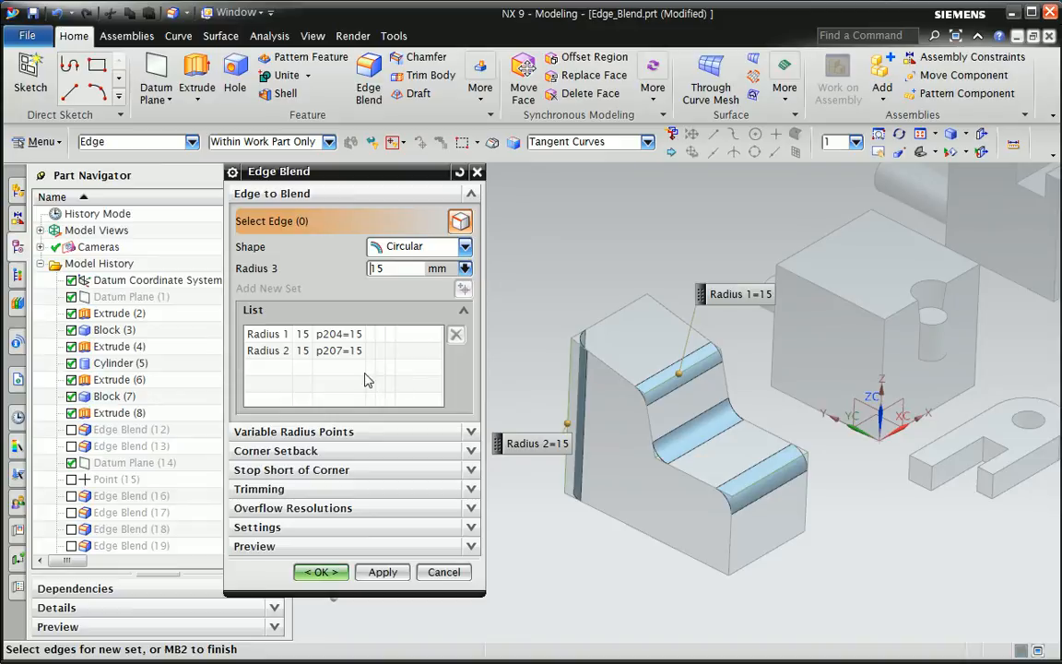
{"action": "left_click", "coordinate": [309, 357]}
{"action": "type", "text": "20"}
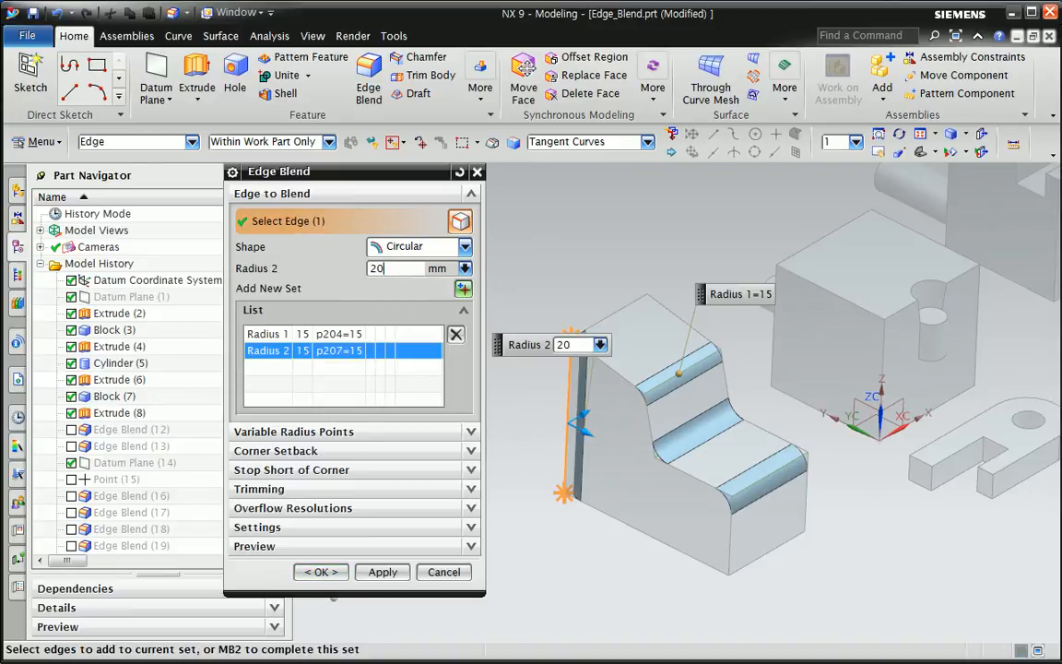
{"action": "key", "text": "Return"}
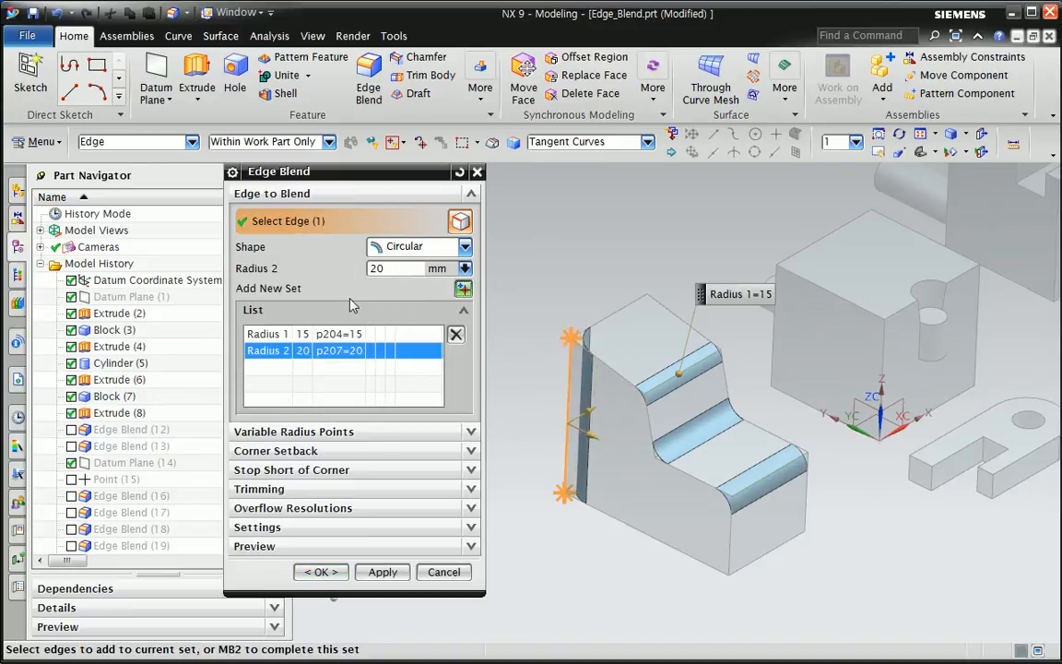
- Add the front face's bottom edge of the stepped block as a third blend set with a 5 mm radius
{"action": "left_click", "coordinate": [463, 290]}
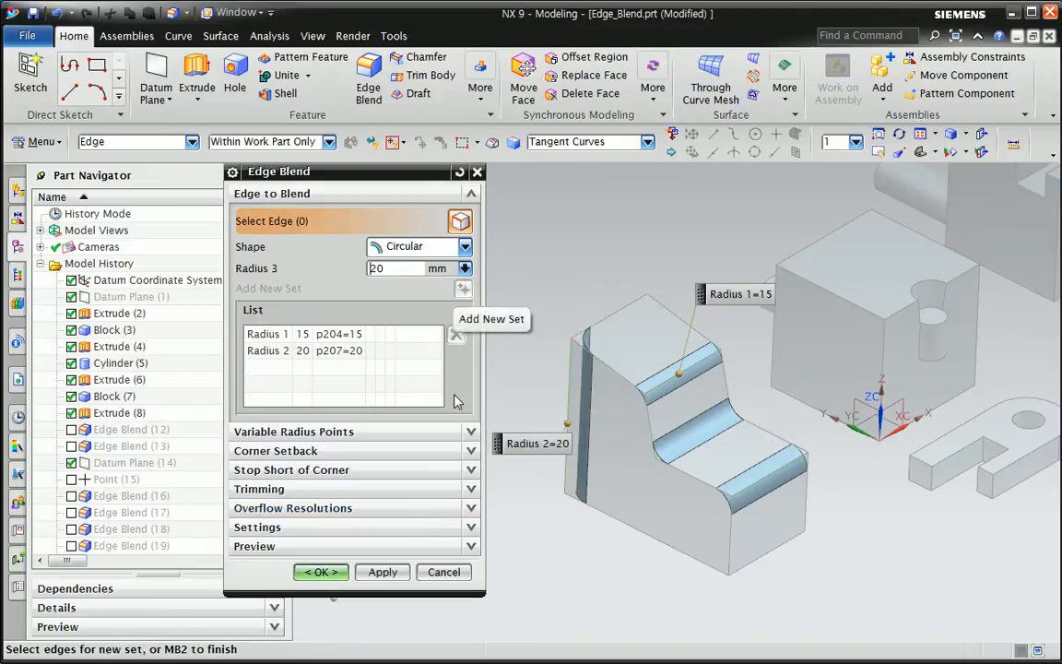
{"action": "left_click", "coordinate": [771, 552]}
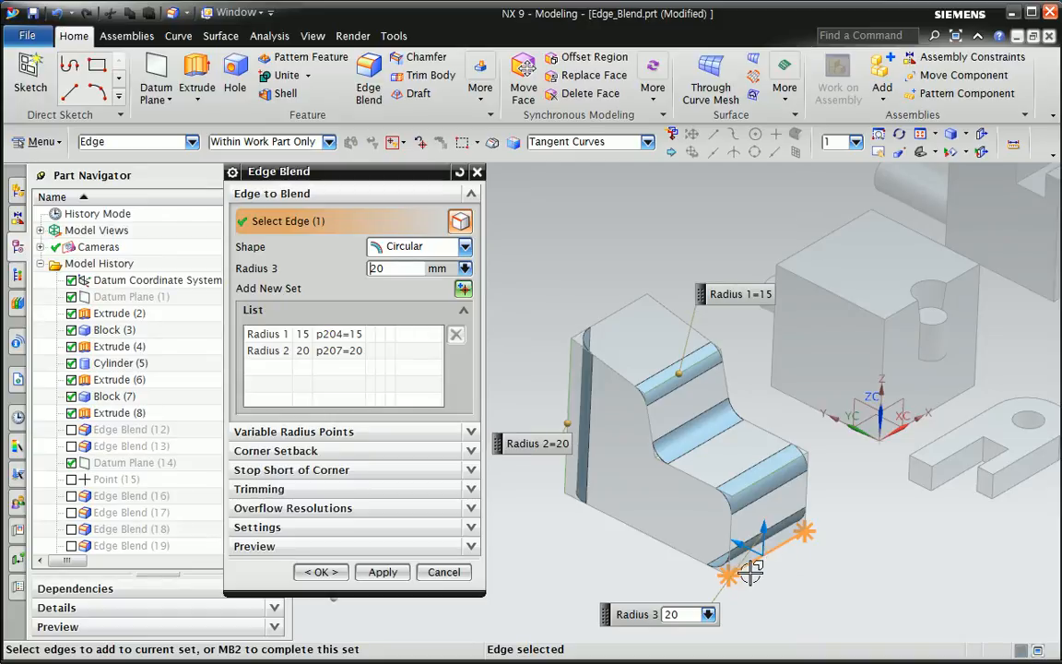
{"action": "left_click", "coordinate": [464, 290]}
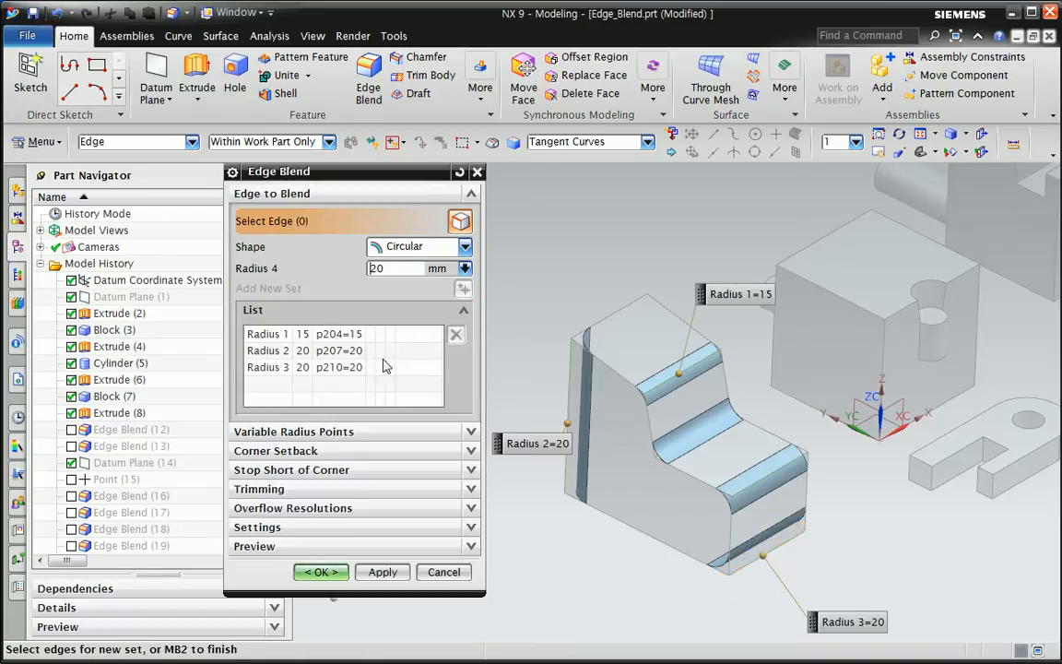
{"action": "left_click", "coordinate": [313, 368]}
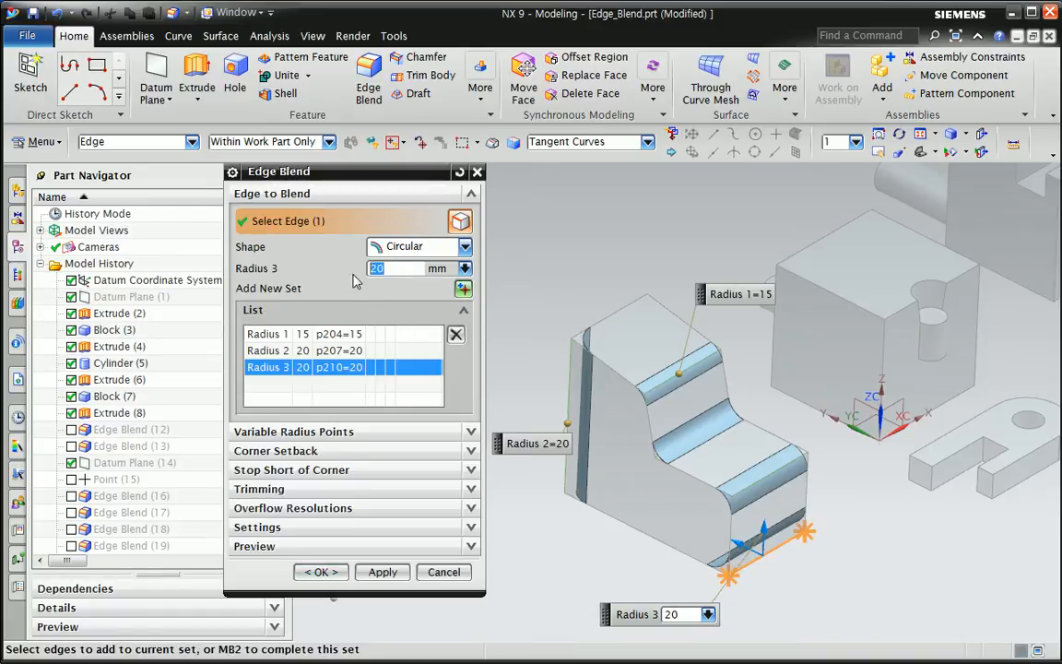
{"action": "type", "text": "5"}
{"action": "key", "text": "Return"}
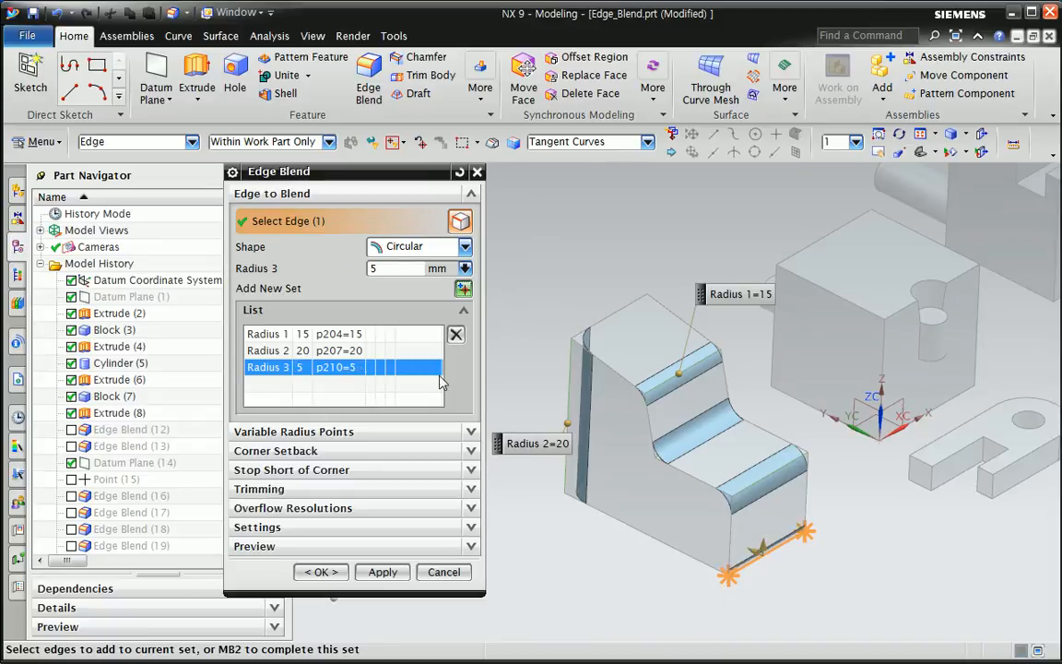
- Review which edges belong to each of the three radius sets and create the multi-radius edge blend
{"action": "middle_click_drag", "start_coordinate": [647, 577], "coordinate": [648, 550], "text": "shift"}
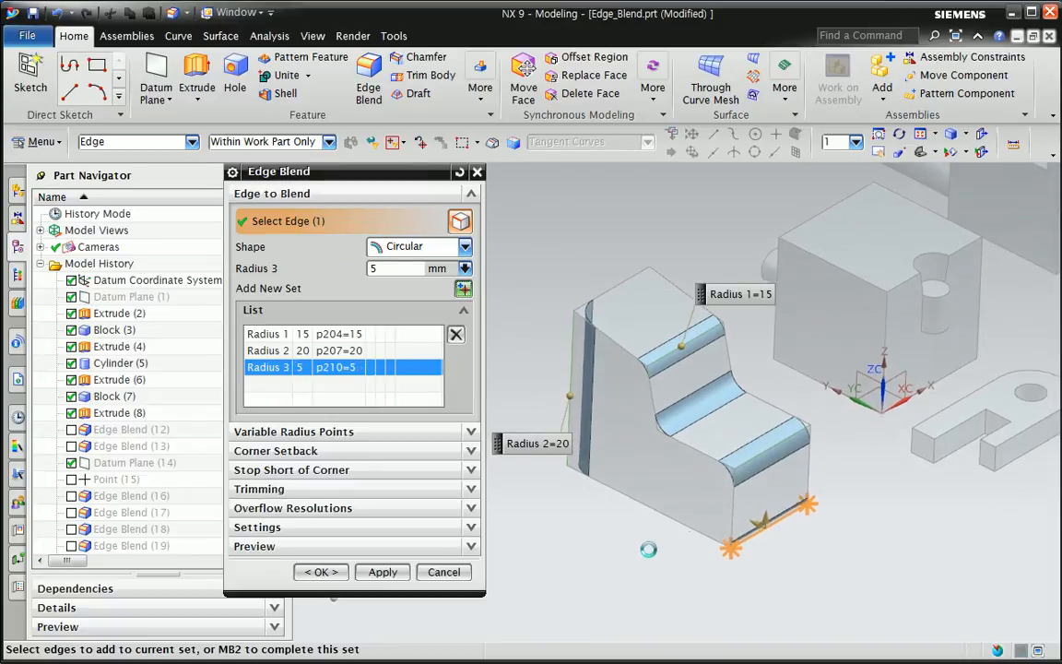
{"action": "left_click", "coordinate": [348, 352]}
{"action": "left_click", "coordinate": [346, 338]}
{"action": "left_click", "coordinate": [341, 350]}
{"action": "left_click", "coordinate": [342, 366]}
{"action": "left_click", "coordinate": [342, 351]}
{"action": "left_click", "coordinate": [343, 335]}
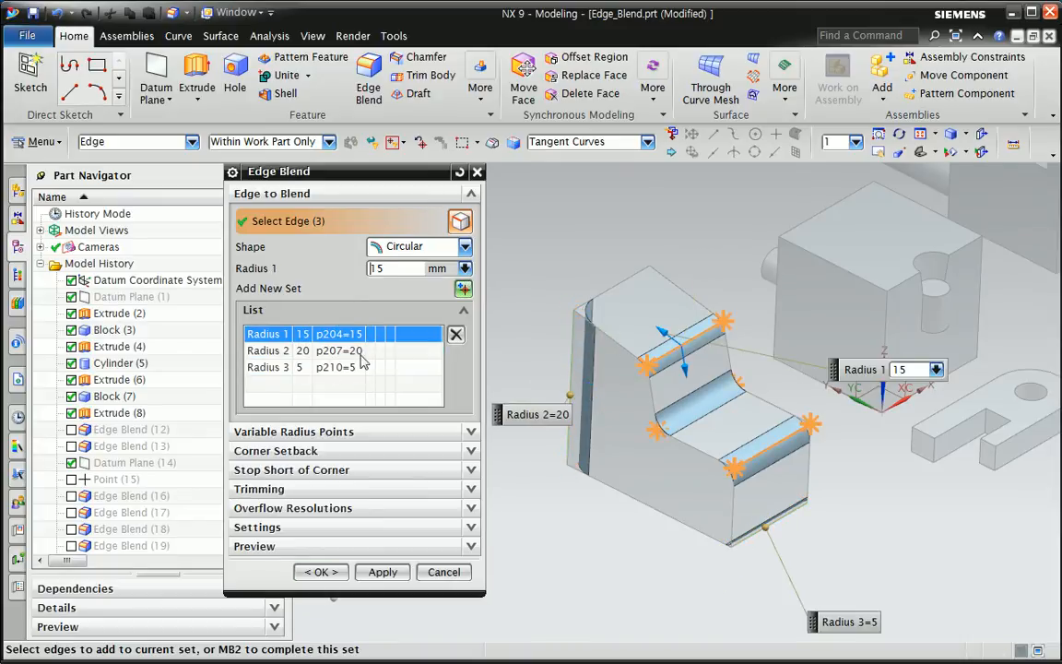
{"action": "left_click", "coordinate": [321, 572]}
- Delete the newly created multi-radius edge blend from the model history
{"action": "scroll", "coordinate": [193, 549], "scroll_direction": "down", "scroll_amount": 4}
{"action": "left_click", "coordinate": [165, 531]}
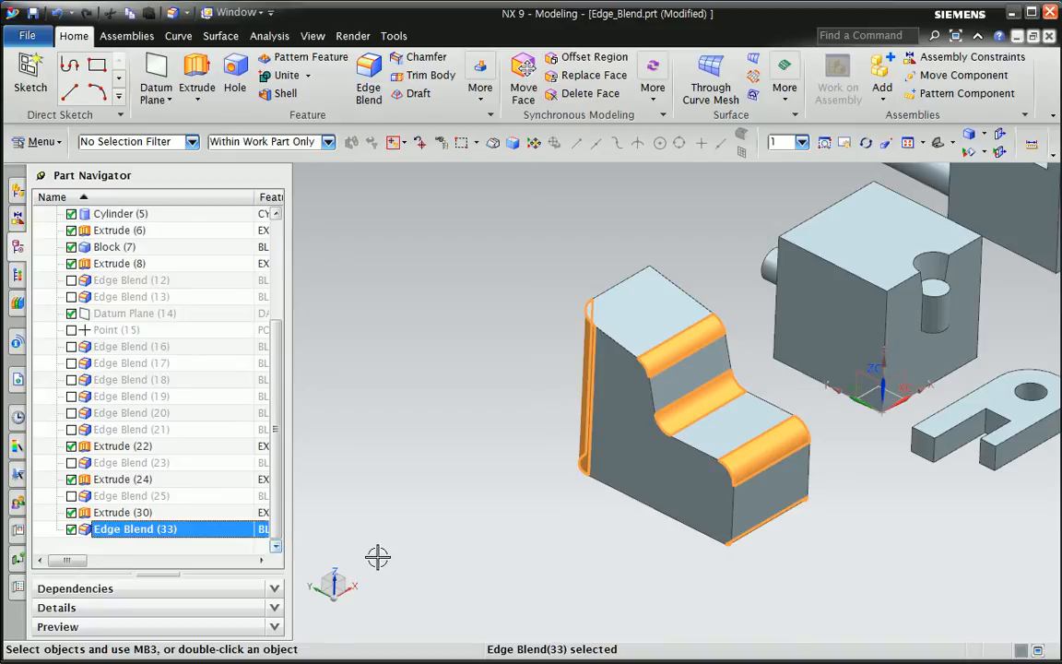
{"action": "left_click", "coordinate": [190, 531]}
{"action": "key", "text": "Delete"}
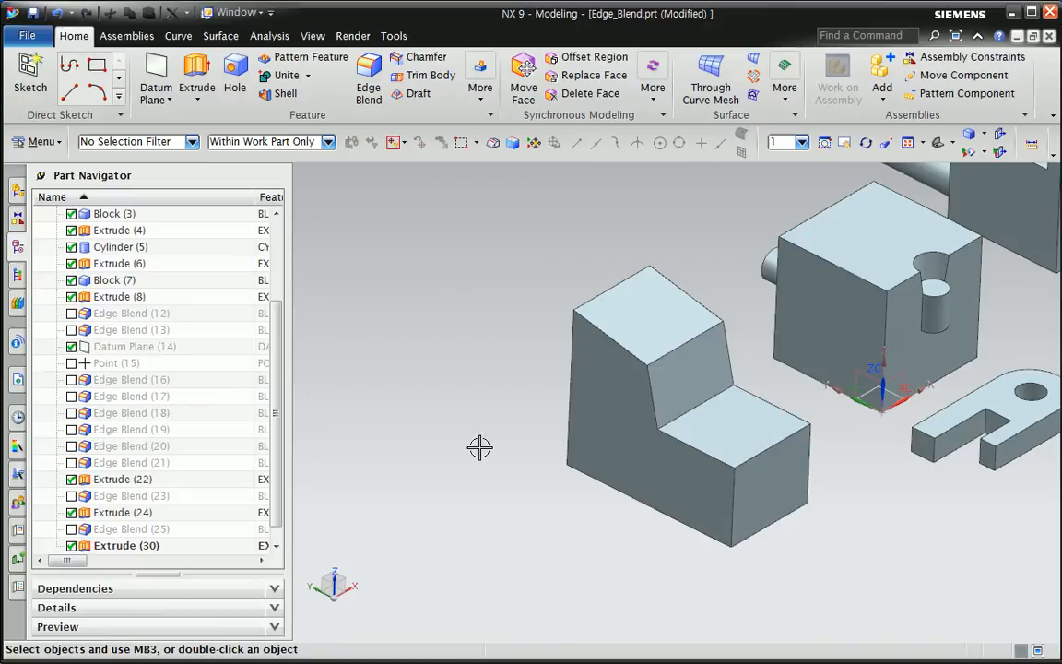
- Blend the upper step edge and the inner corner edge of the stepped block with a 15 mm circular radius
{"action": "left_click", "coordinate": [368, 78]}
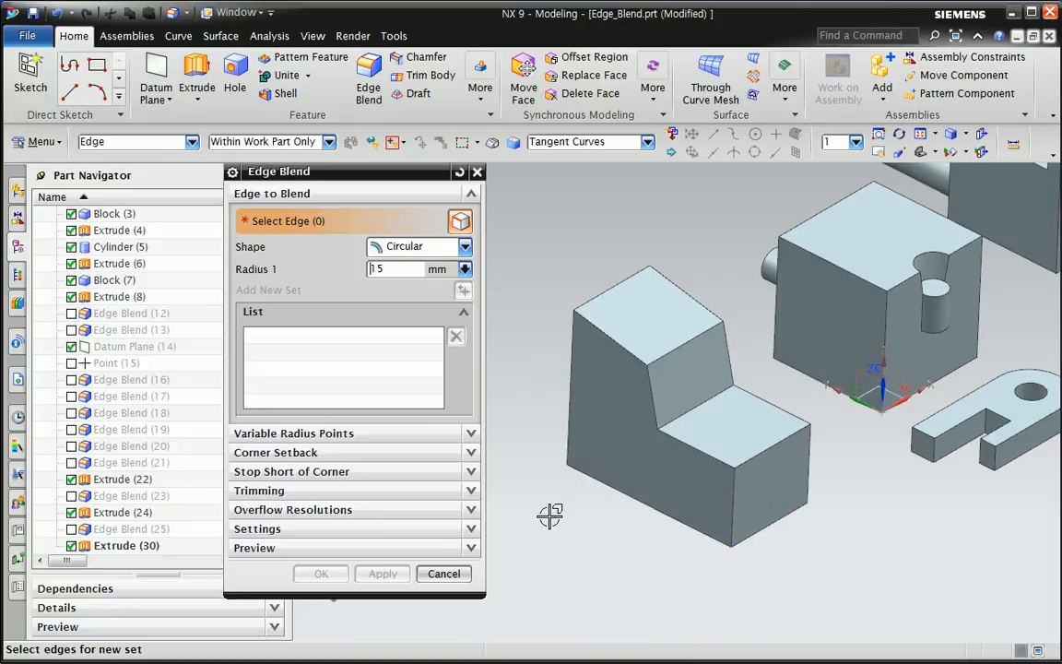
{"action": "left_click", "coordinate": [688, 339]}
{"action": "left_click", "coordinate": [697, 401]}
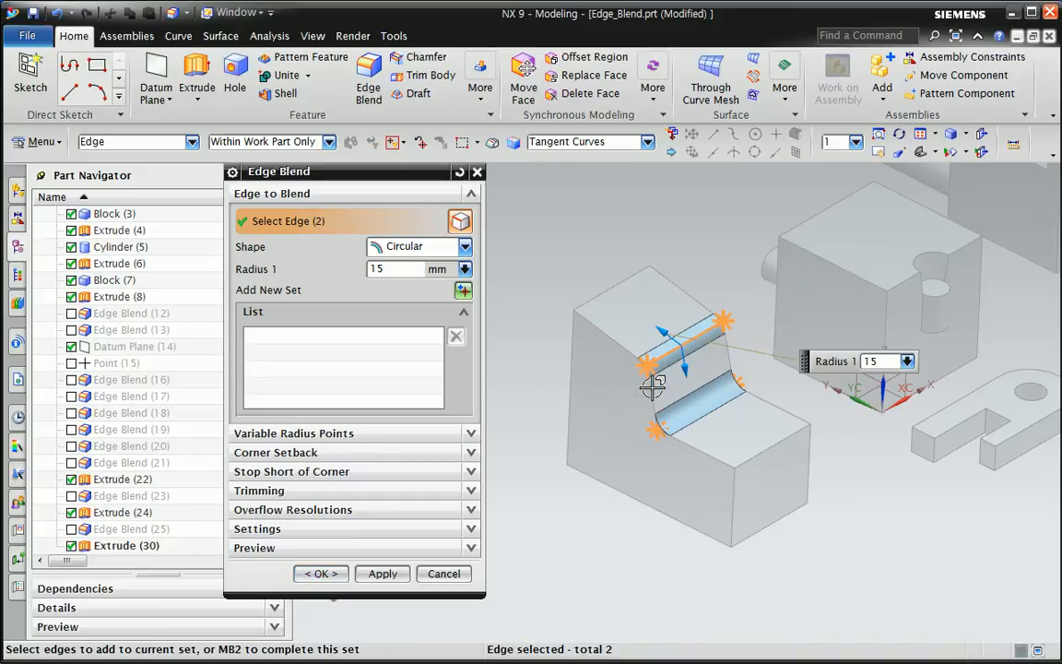
{"action": "scroll", "coordinate": [659, 374], "scroll_direction": "up", "scroll_amount": 3}
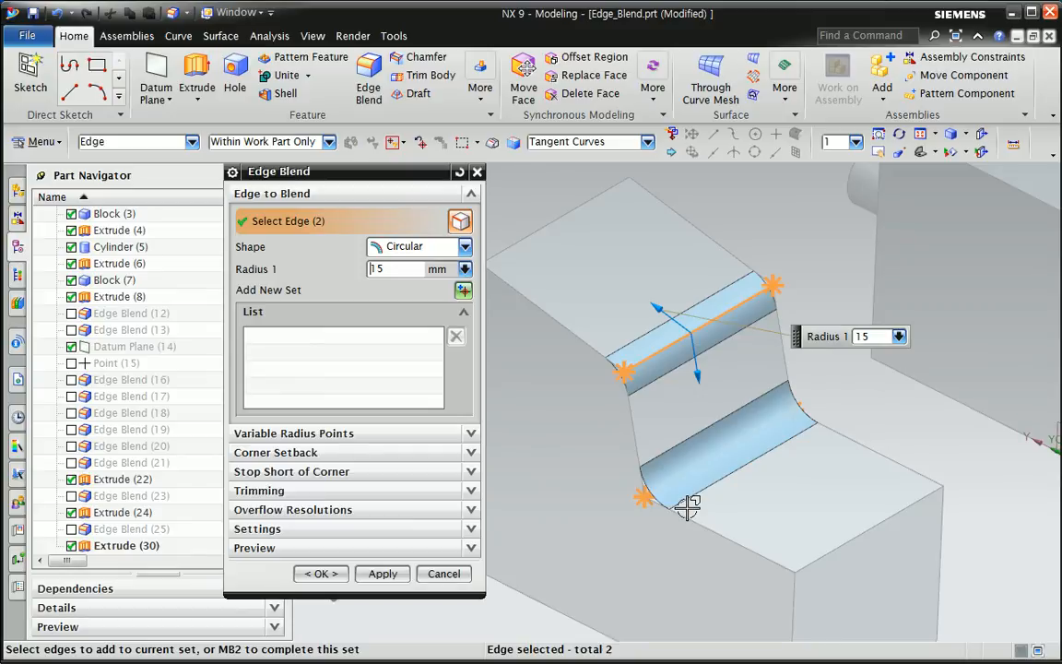
{"action": "left_click", "coordinate": [319, 573]}
{"action": "scroll", "coordinate": [544, 486], "scroll_direction": "down", "scroll_amount": 2}
{"action": "middle_click_drag", "start_coordinate": [472, 553], "coordinate": [474, 508], "text": "shift"}
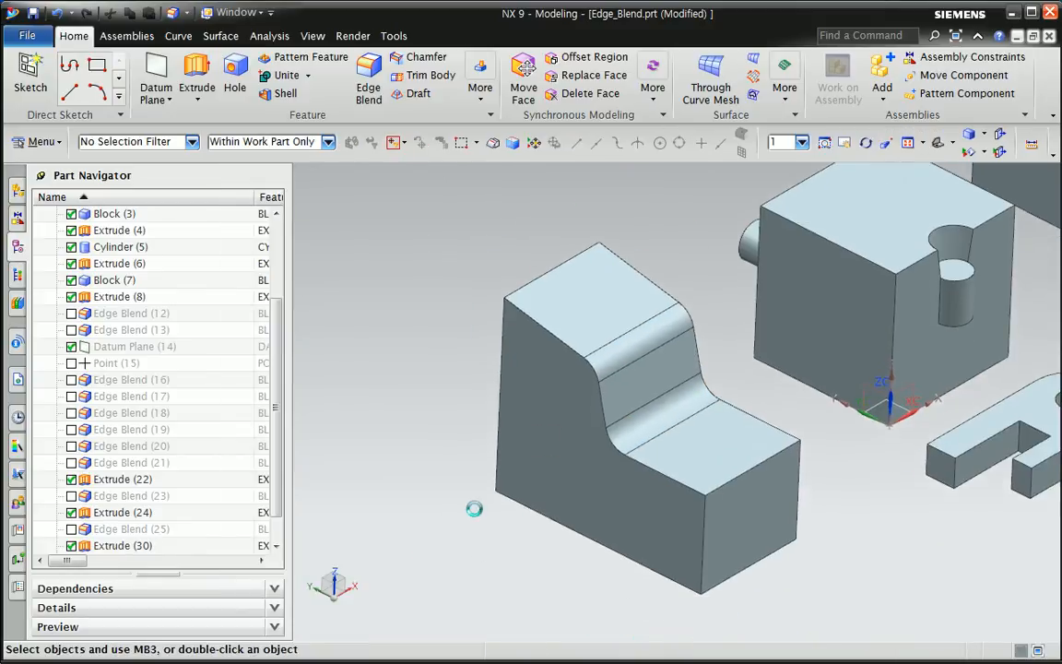
- Try a 10 mm edge blend on the tangent chain along the stepped side profile and clear the edge selection
{"action": "left_click", "coordinate": [369, 92]}
{"action": "left_click", "coordinate": [549, 327]}
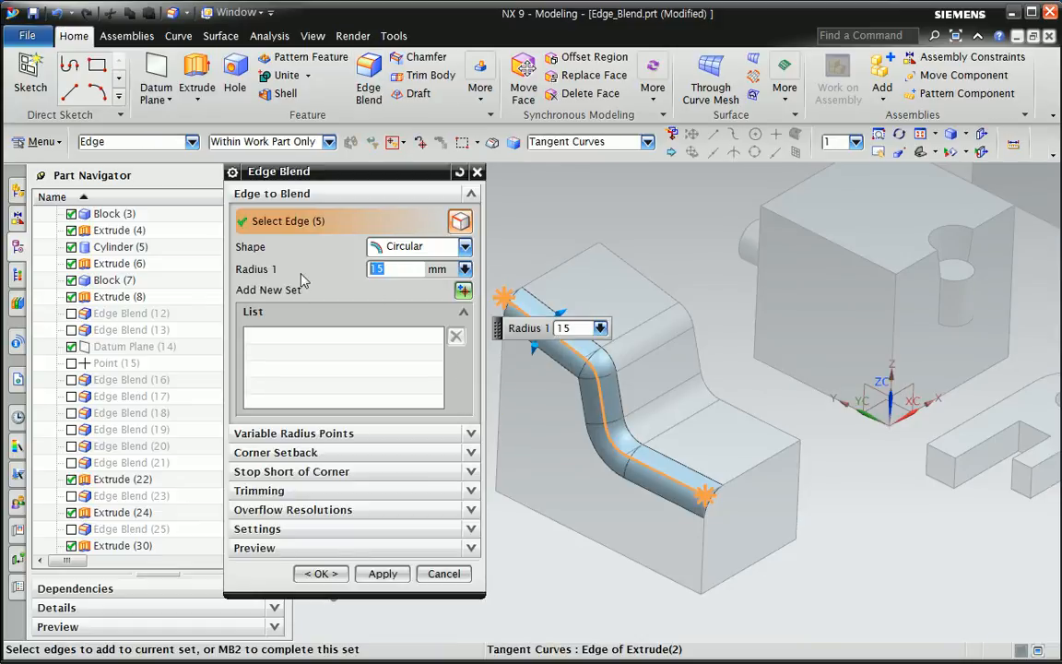
{"action": "key", "text": "Return"}
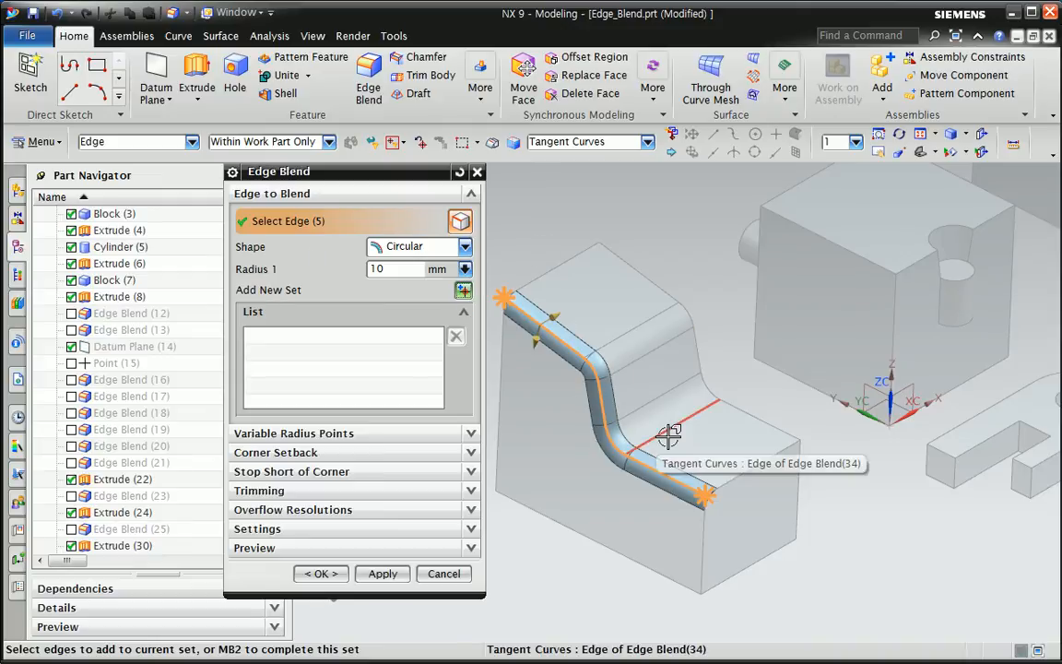
{"action": "middle_click", "coordinate": [558, 336]}
- Restrict edge selection to Single Curve and blend only the upper straight edge of the side profile with a 10 mm radius
{"action": "left_click", "coordinate": [586, 141]}
{"action": "left_click", "coordinate": [572, 161]}
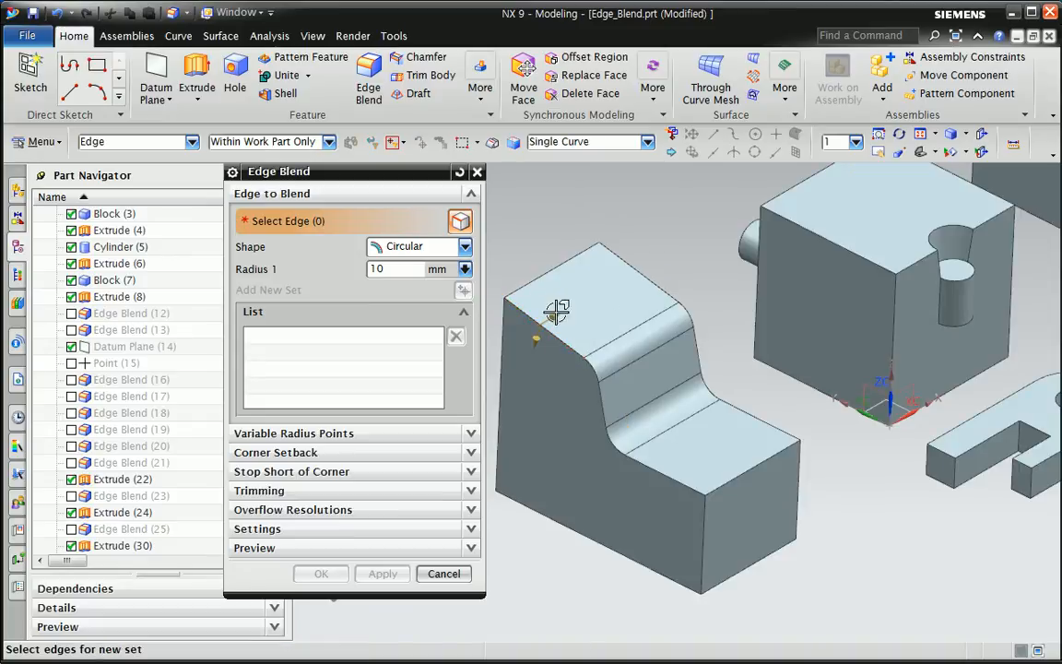
{"action": "left_click", "coordinate": [558, 328]}
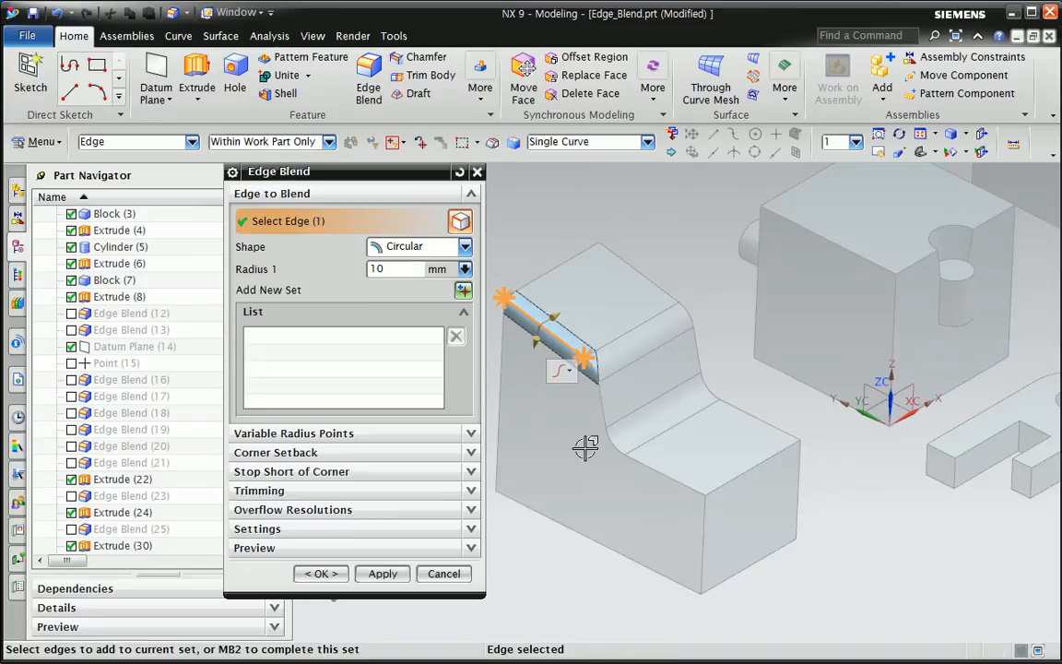
{"action": "left_click", "coordinate": [693, 489]}
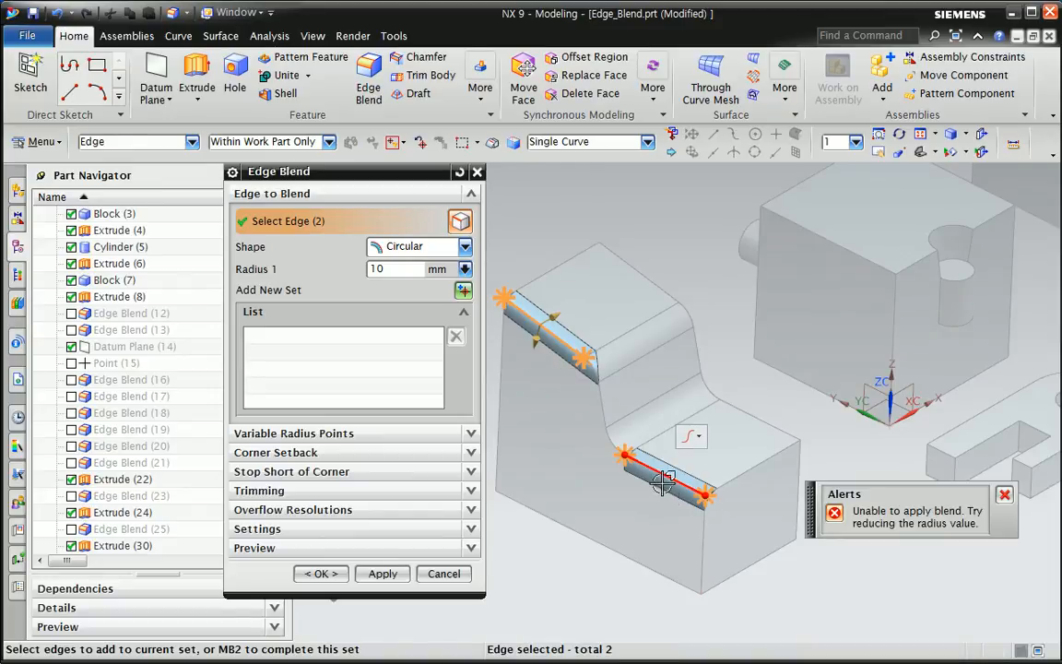
{"action": "scroll", "coordinate": [599, 438], "scroll_direction": "up", "scroll_amount": 3}
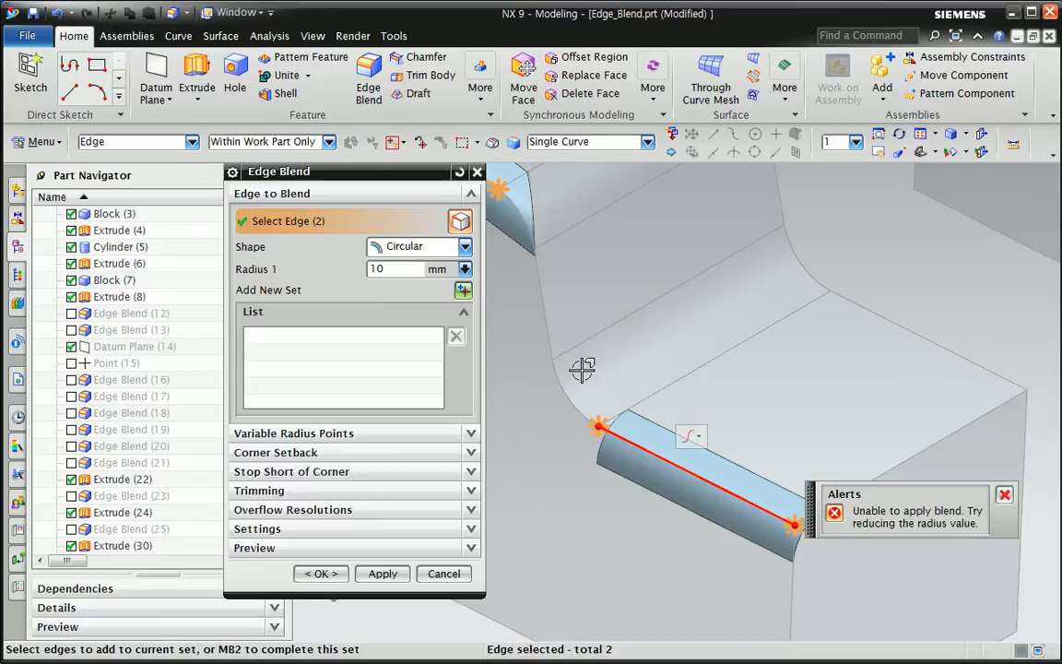
{"action": "left_click", "coordinate": [676, 465], "text": "shift"}
{"action": "scroll", "coordinate": [656, 469], "scroll_direction": "down", "scroll_amount": 4}
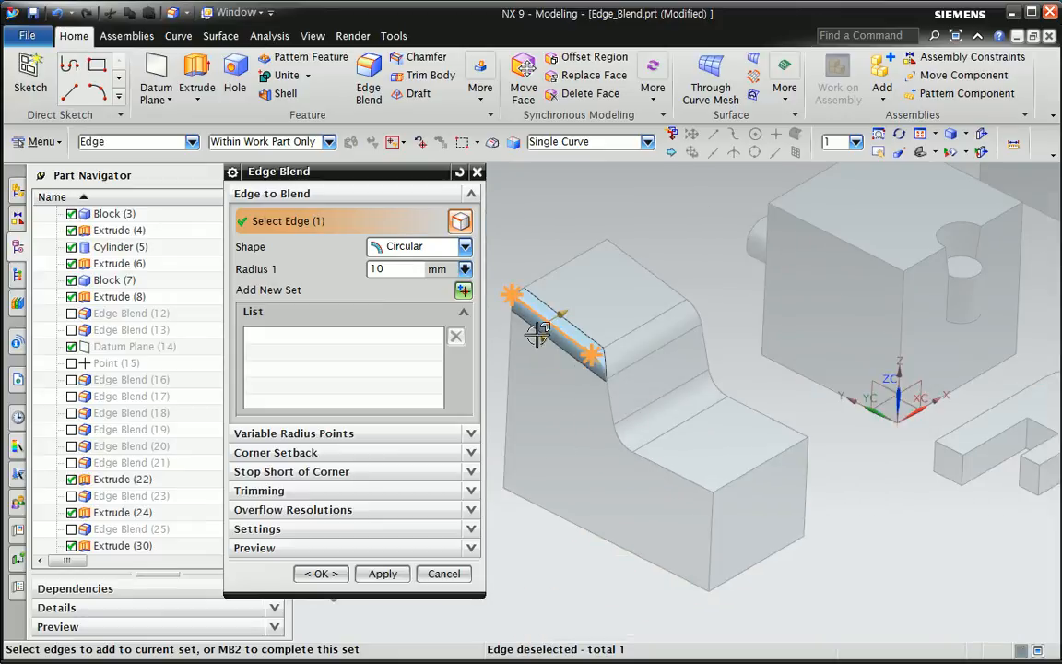
{"action": "left_click", "coordinate": [381, 573]}
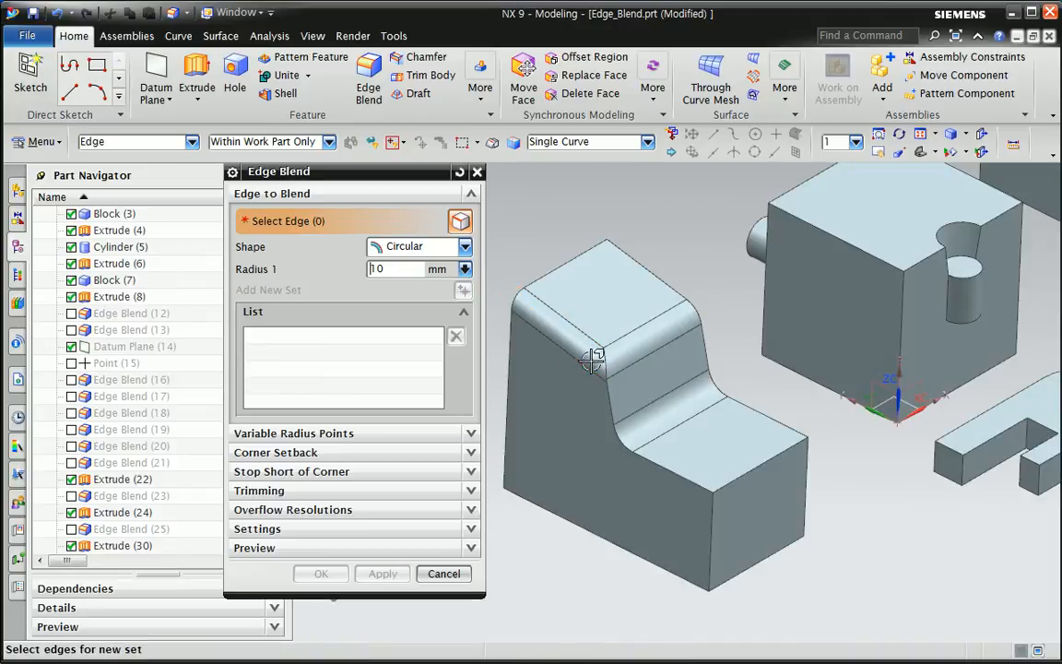
{"action": "left_click", "coordinate": [451, 572]}
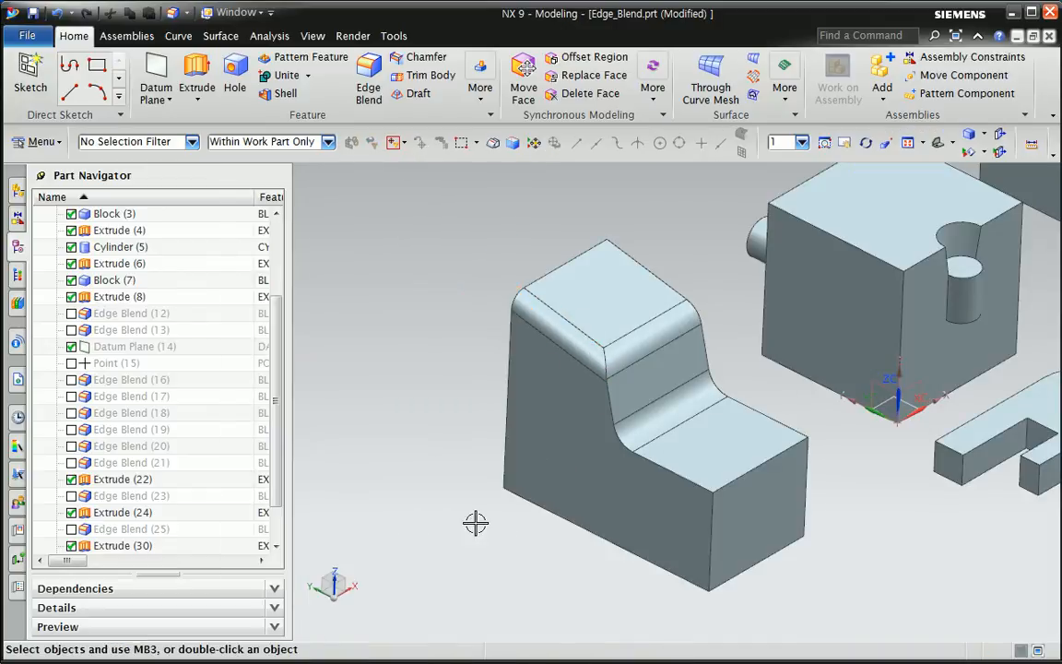
- Delete the edge blend on the single upper side edge from the model history
{"action": "left_click_drag", "start_coordinate": [277, 496], "coordinate": [266, 558]}
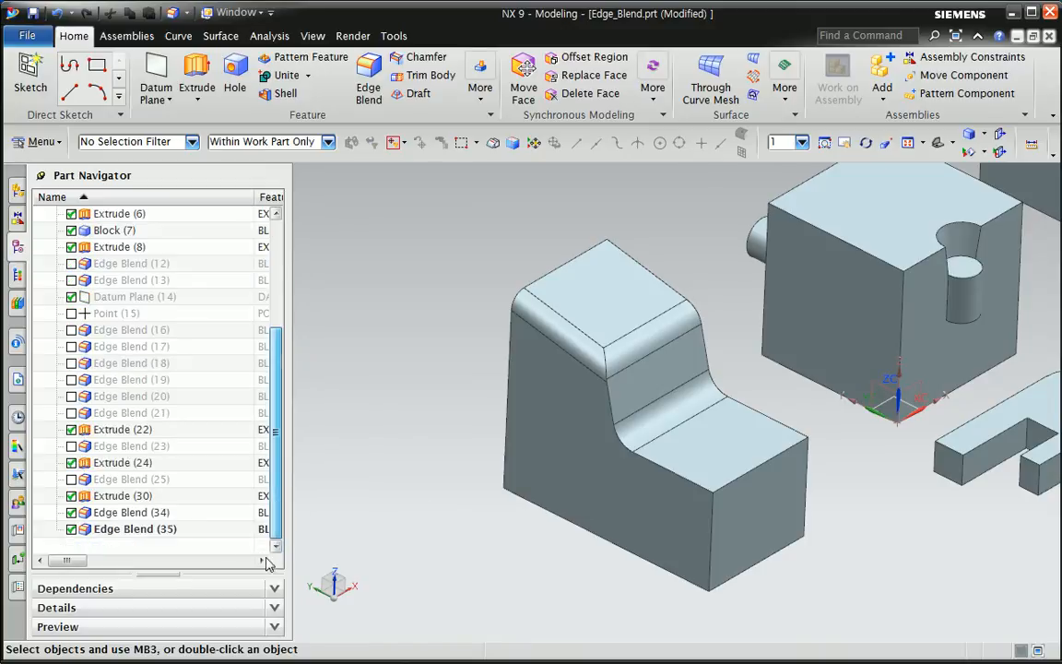
{"action": "left_click", "coordinate": [160, 532]}
{"action": "key", "text": "Delete"}
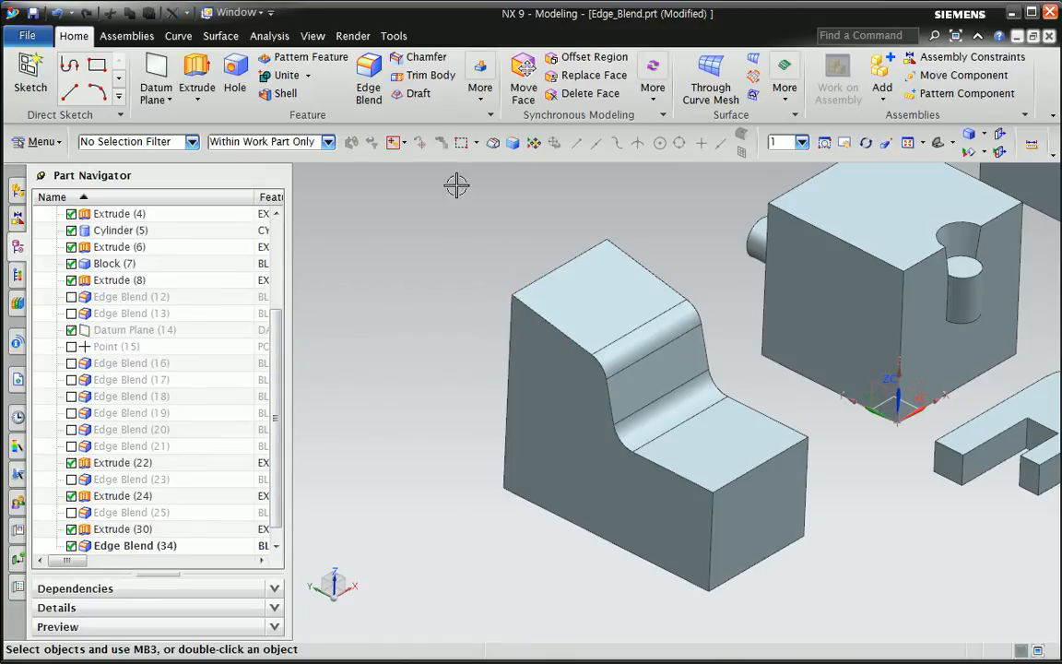
- Blend the whole side profile chain of the stepped block with a 10 mm radius, using the Tangent Curves selection rule
{"action": "left_click", "coordinate": [368, 78]}
{"action": "left_click", "coordinate": [558, 328]}
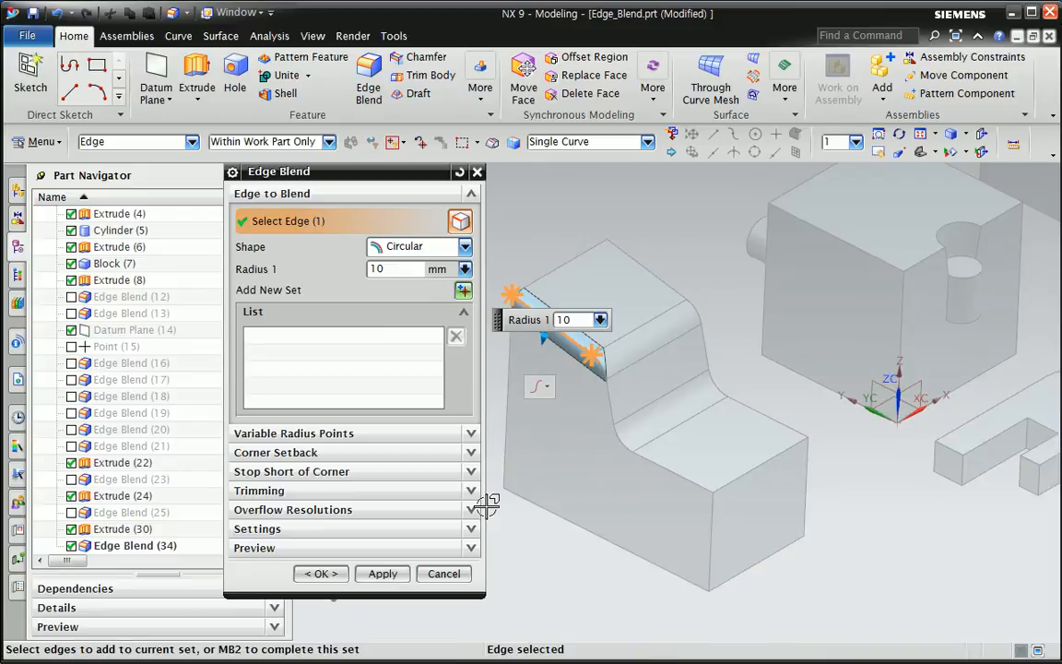
{"action": "left_click", "coordinate": [549, 142]}
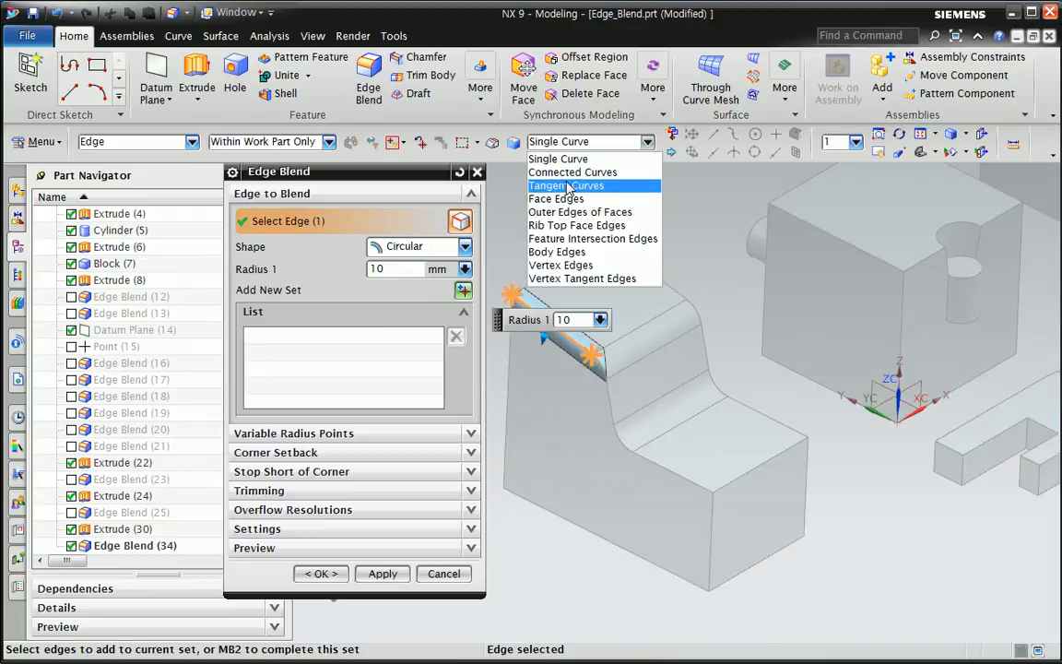
{"action": "left_click", "coordinate": [566, 185]}
{"action": "left_click", "coordinate": [574, 343], "text": "shift"}
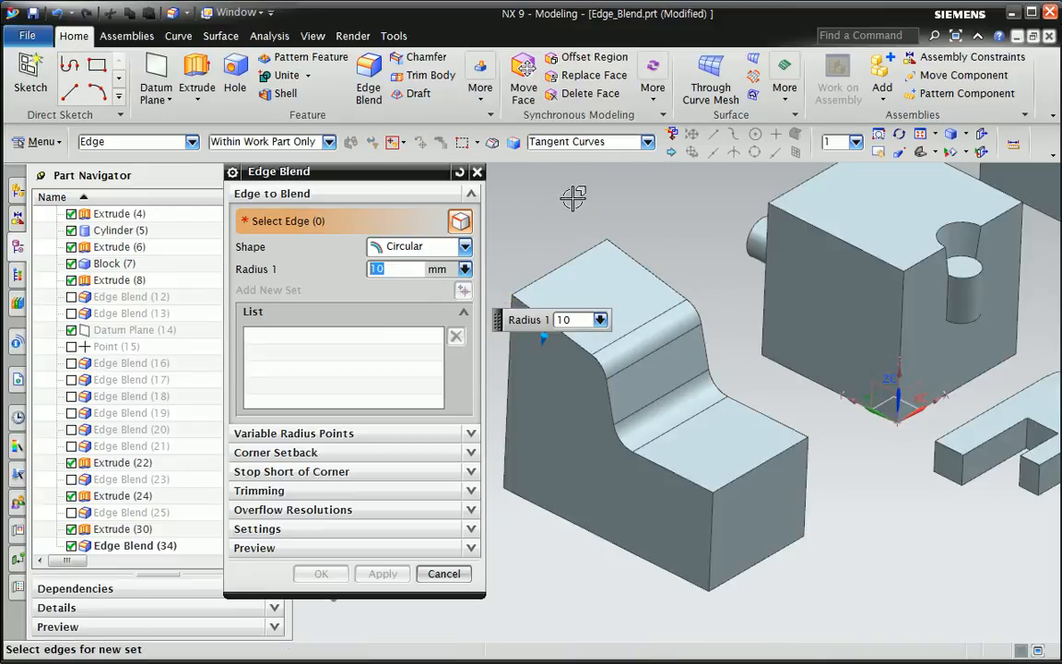
{"action": "left_click", "coordinate": [576, 340]}
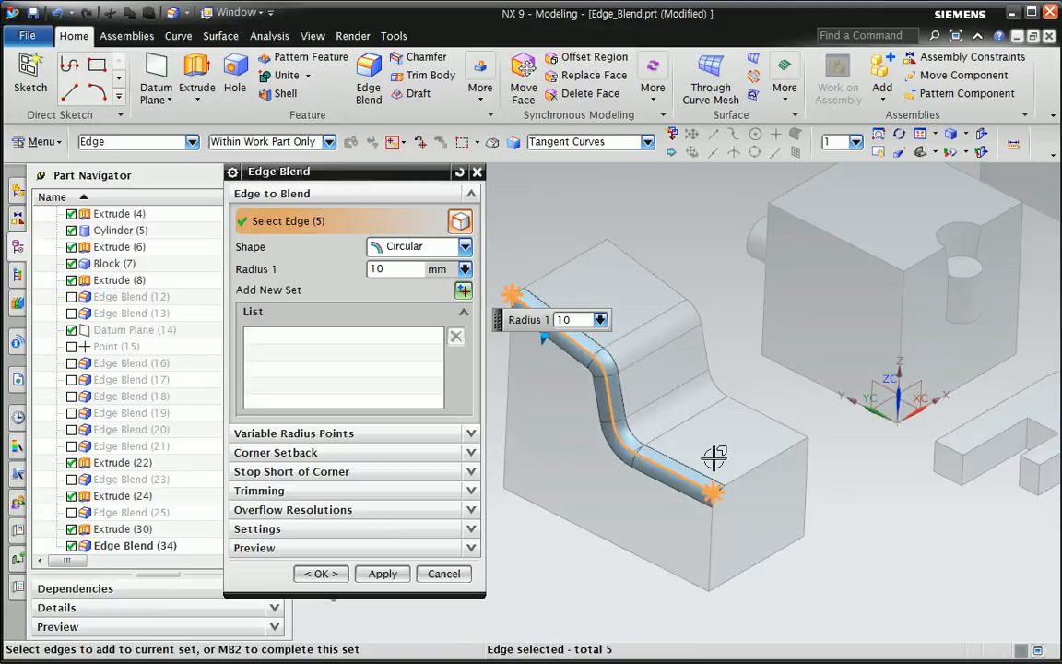
{"action": "left_click", "coordinate": [320, 573]}
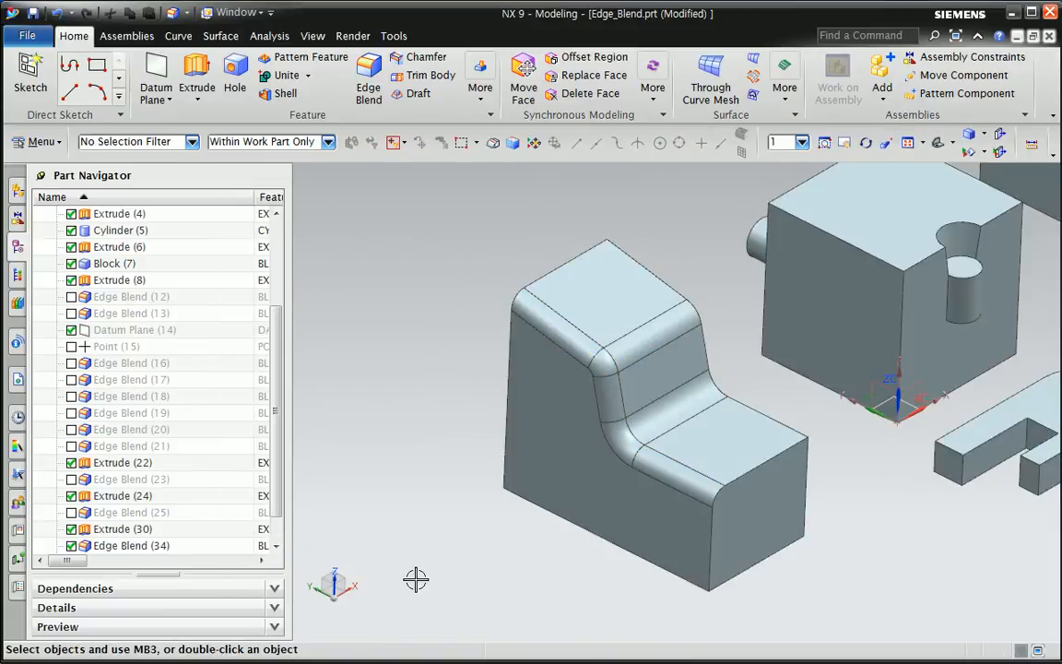
- Delete the side profile blend and the blend on the two cross edges of the step from the model history
{"action": "left_click", "coordinate": [152, 545]}
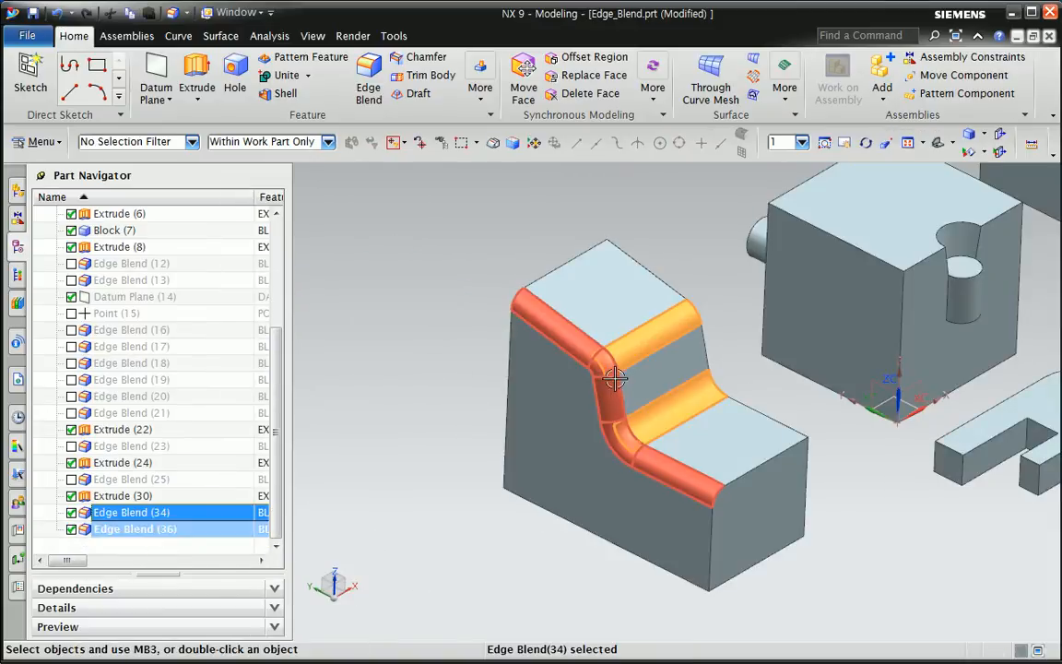
{"action": "left_click", "coordinate": [180, 532]}
{"action": "key", "text": "Delete"}
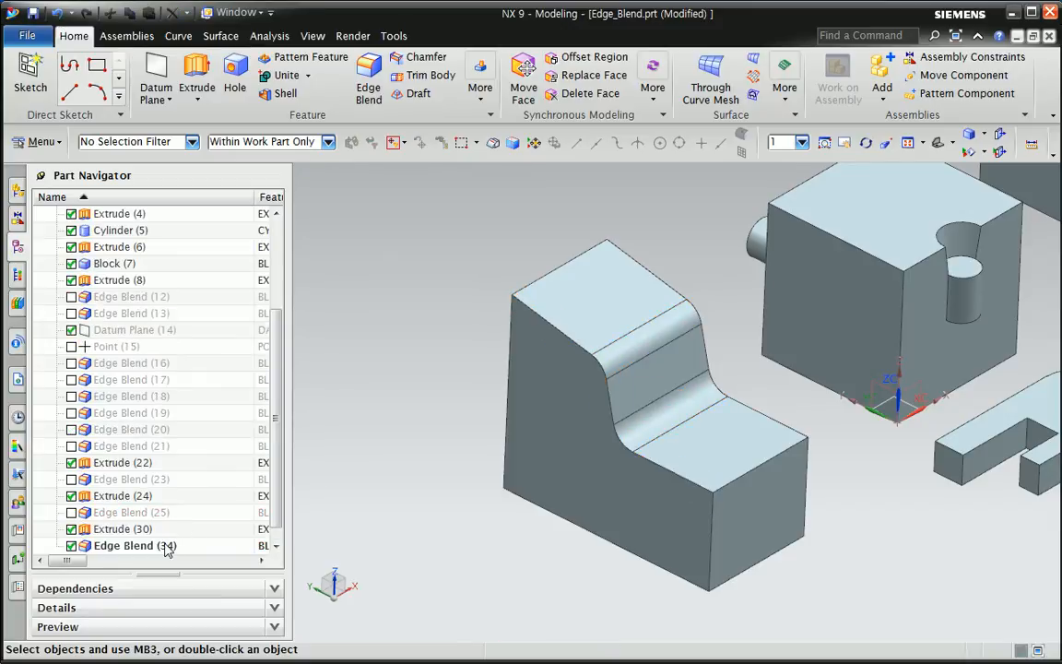
{"action": "left_click", "coordinate": [164, 545]}
{"action": "key", "text": "Delete"}
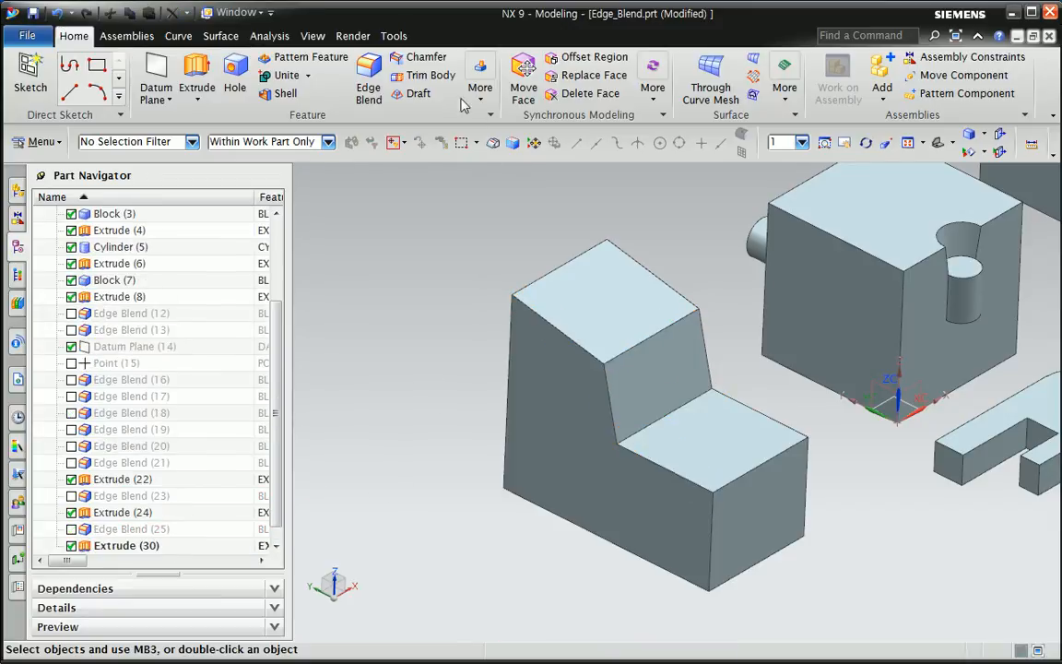
- Blend the three sharp side profile edges of the stepped block with a 10 mm radius
{"action": "left_click", "coordinate": [369, 87]}
{"action": "left_click", "coordinate": [600, 372]}
{"action": "left_click", "coordinate": [604, 411]}
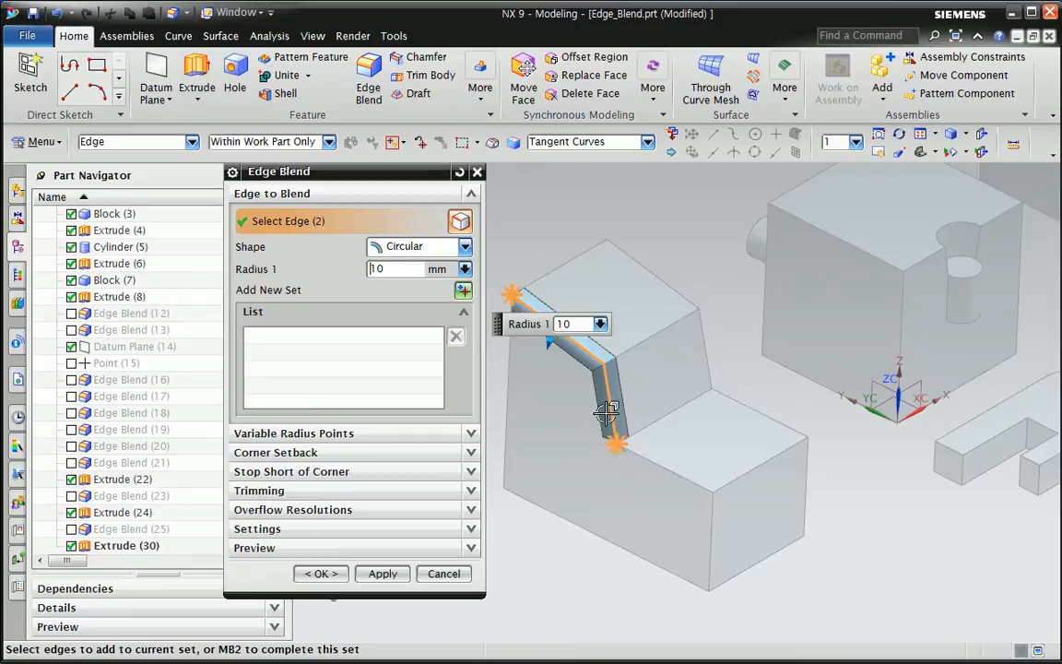
{"action": "left_click", "coordinate": [646, 464]}
{"action": "left_click", "coordinate": [327, 574]}
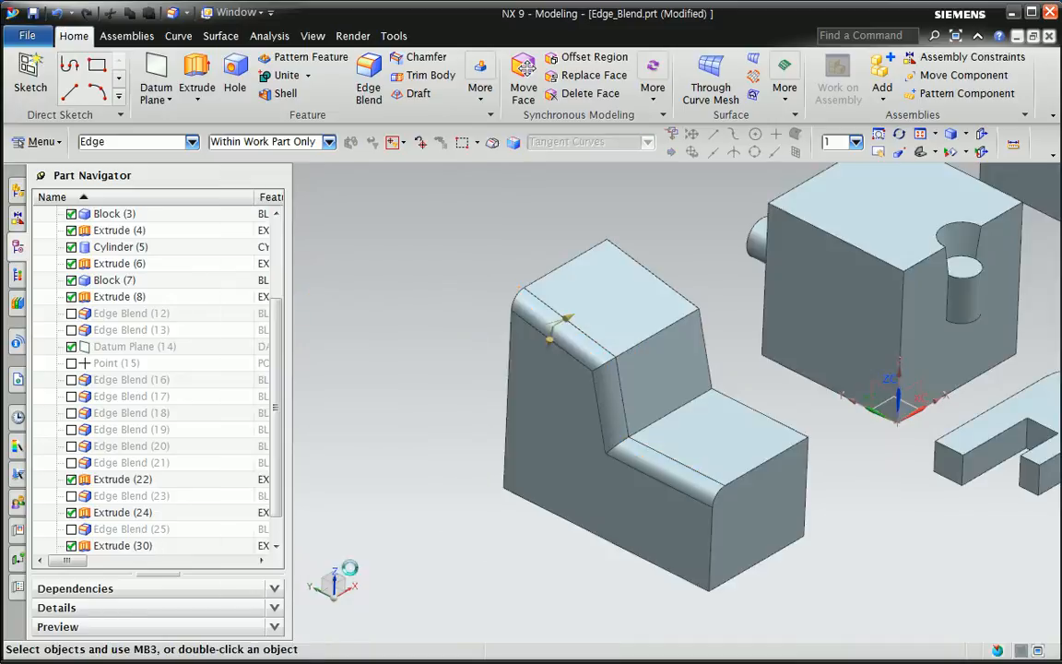
- Blend the two cross edges at the top and foot of the step with a 10 mm radius as a separate feature
{"action": "left_click", "coordinate": [369, 87]}
{"action": "left_click", "coordinate": [650, 338]}
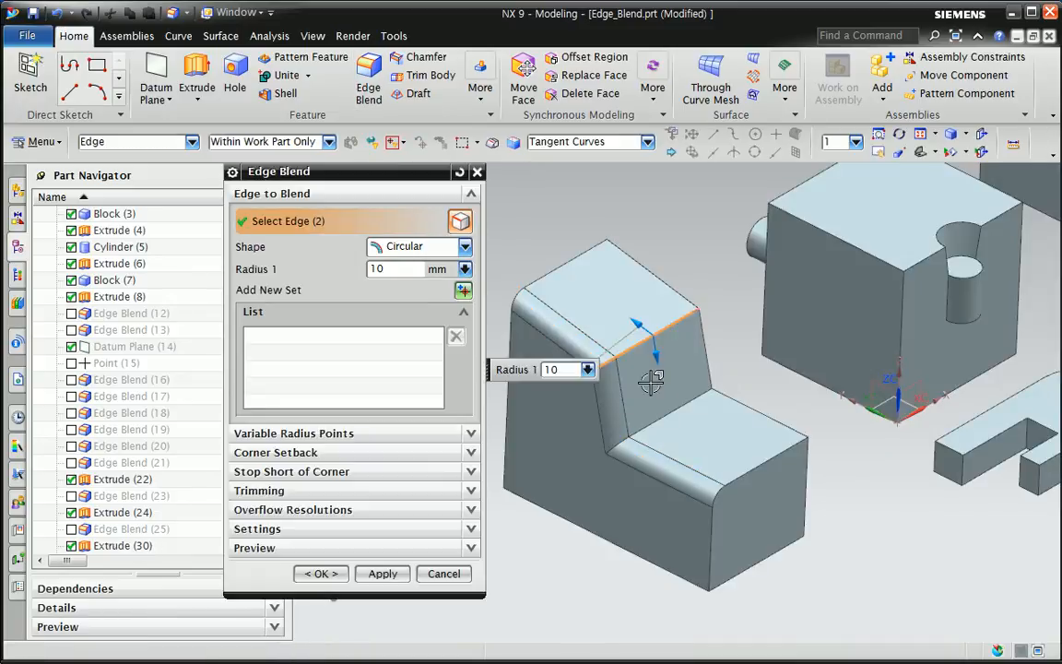
{"action": "left_click", "coordinate": [673, 414]}
{"action": "left_click", "coordinate": [323, 573]}
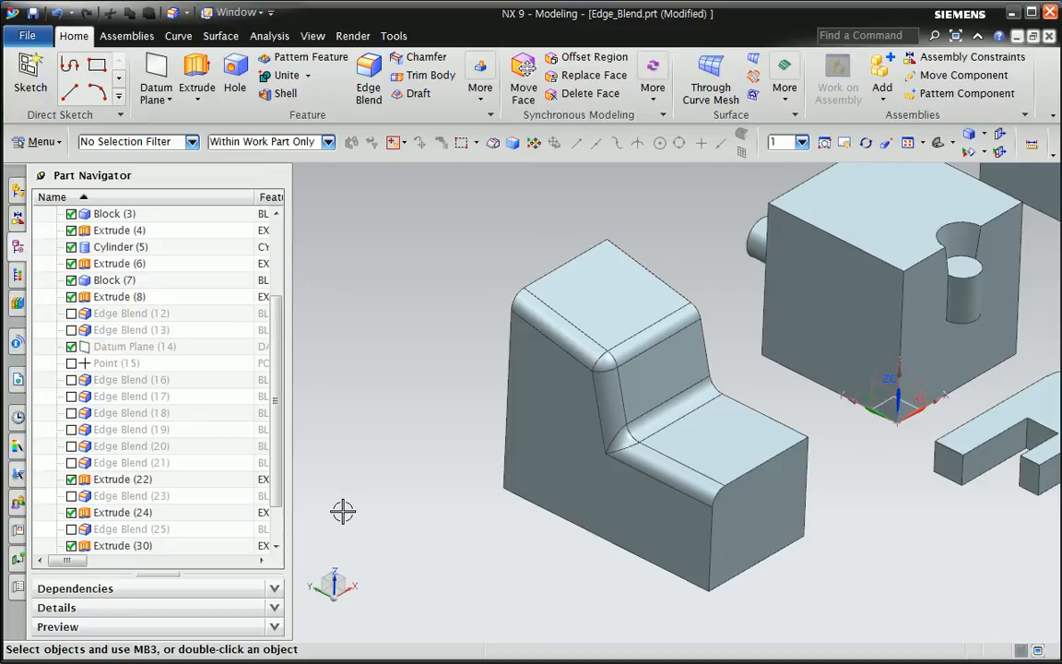
- Delete the cross-edge blend and the side profile blend from the model history
{"action": "scroll", "coordinate": [239, 497], "scroll_direction": "down", "scroll_amount": 3}
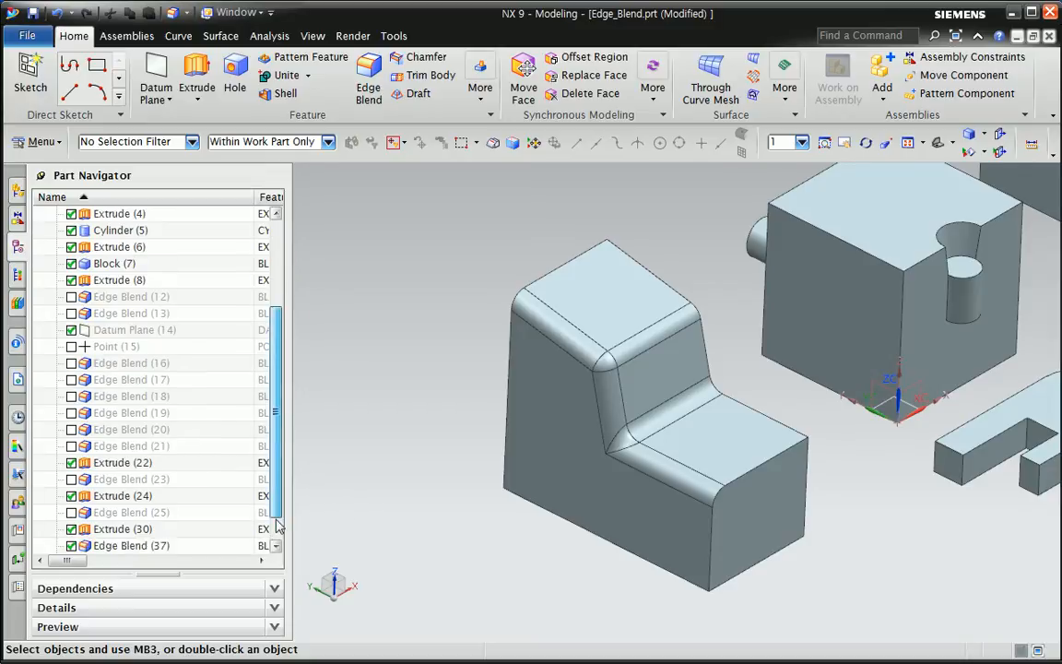
{"action": "left_click", "coordinate": [221, 533]}
{"action": "key", "text": "Delete"}
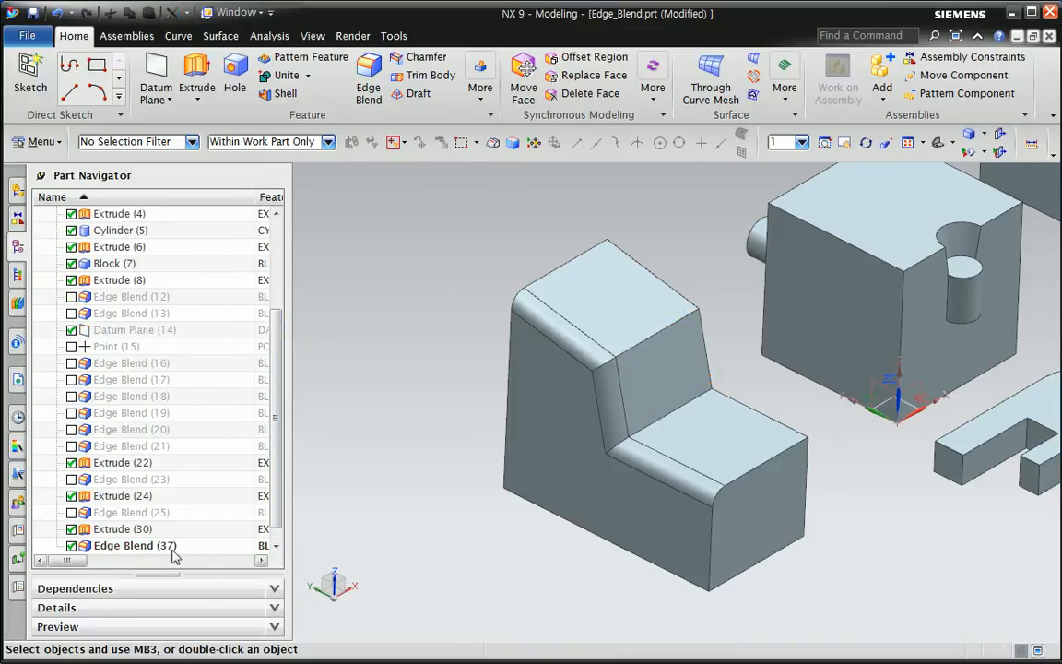
{"action": "left_click", "coordinate": [172, 548]}
{"action": "key", "text": "Delete"}
- Blend the three side profile edges and both cross edges of the step together in one 10 mm edge blend
{"action": "left_click", "coordinate": [369, 83]}
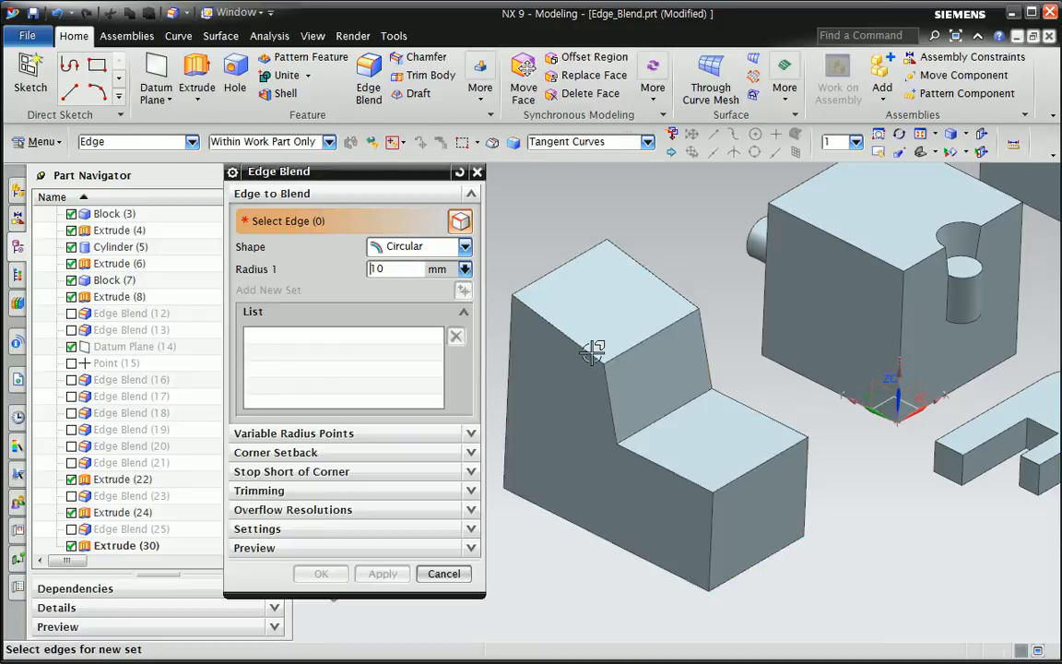
{"action": "left_click", "coordinate": [598, 350]}
{"action": "left_click", "coordinate": [622, 353]}
{"action": "left_click", "coordinate": [614, 406]}
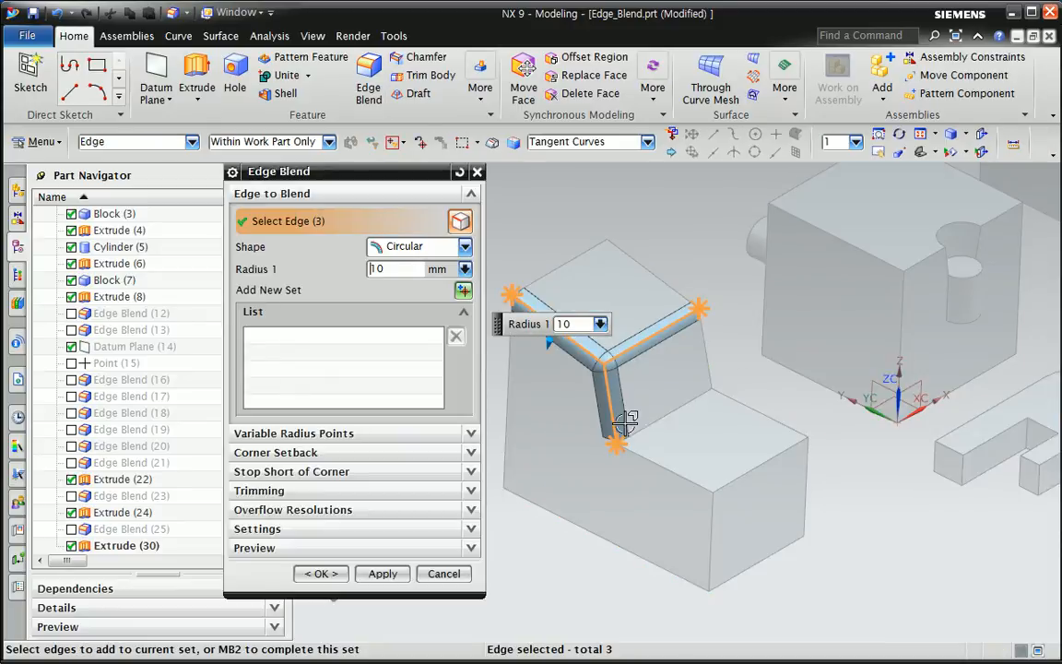
{"action": "left_click", "coordinate": [645, 440]}
{"action": "left_click", "coordinate": [636, 450]}
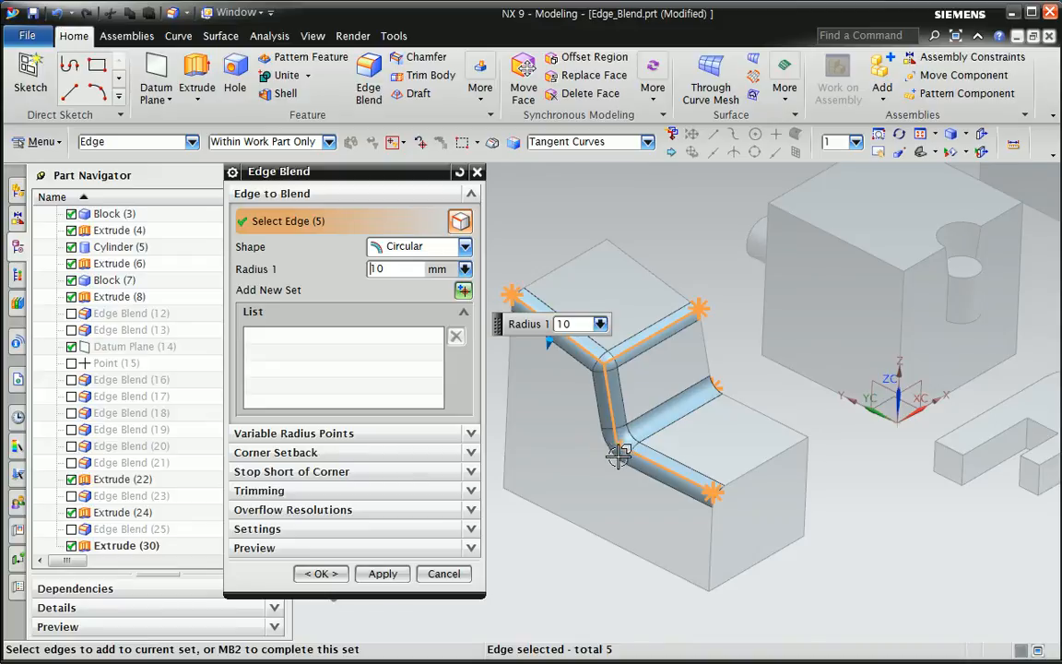
{"action": "left_click", "coordinate": [322, 574]}
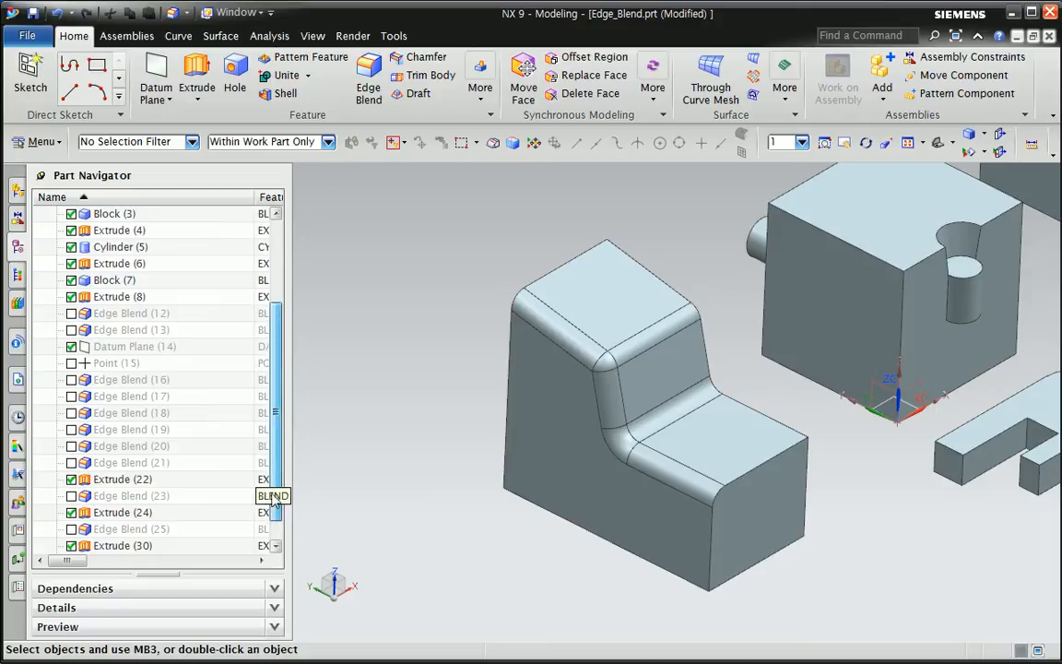
- Delete the combined five-edge blend from the stepped block's model history
{"action": "left_click_drag", "start_coordinate": [274, 501], "coordinate": [275, 528]}
{"action": "left_click", "coordinate": [167, 532]}
{"action": "key", "text": "Delete"}
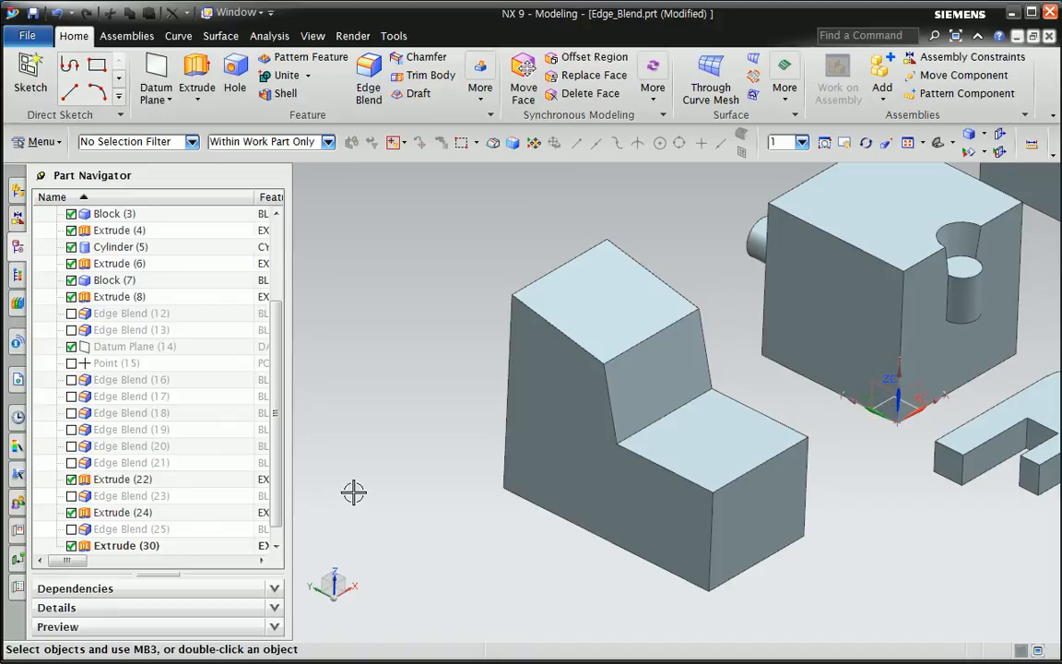
{"action": "key", "text": "alt+Tab"}
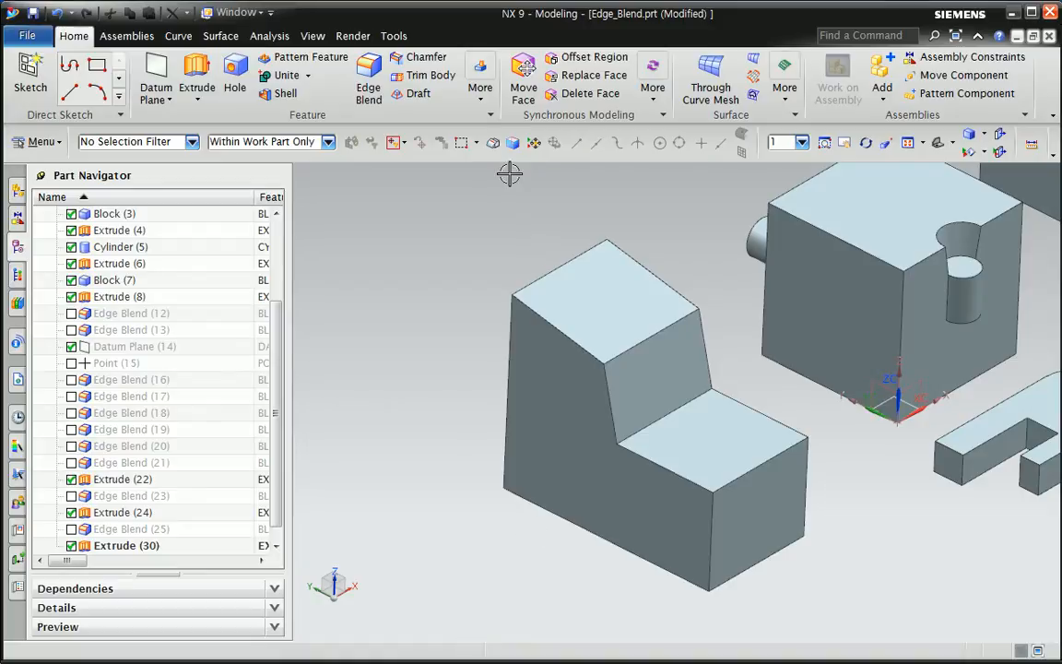
- Start a new Edge Blend, reset its settings to the defaults and choose the Circular shape
{"action": "left_click", "coordinate": [369, 88]}
{"action": "left_click", "coordinate": [459, 172]}
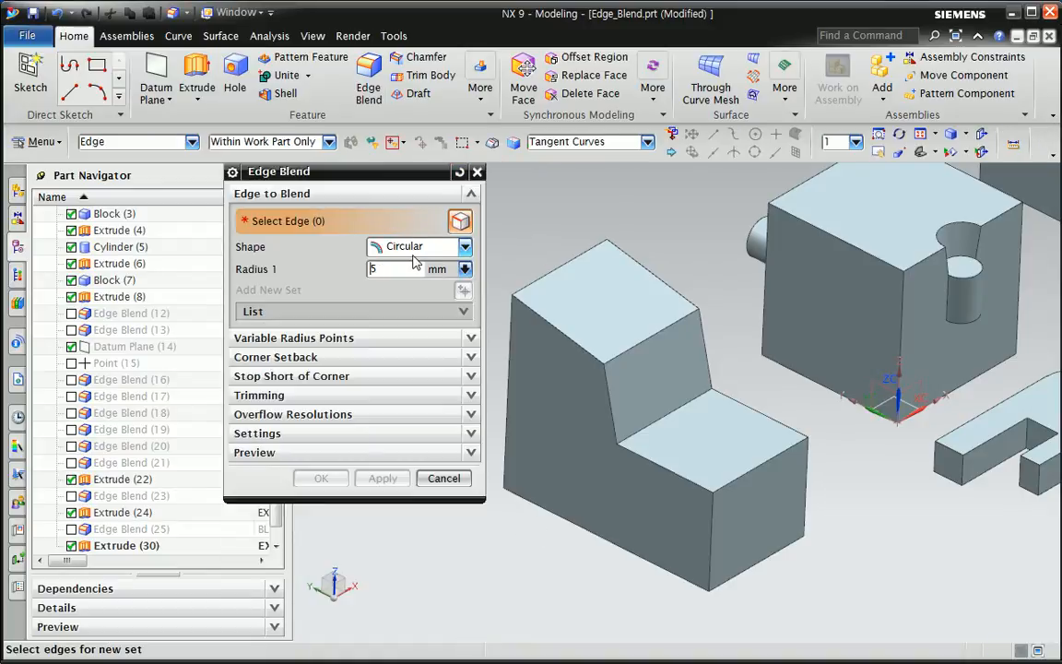
{"action": "mouse_move", "coordinate": [407, 252]}
{"action": "left_click", "coordinate": [464, 247]}
{"action": "mouse_move", "coordinate": [452, 274]}
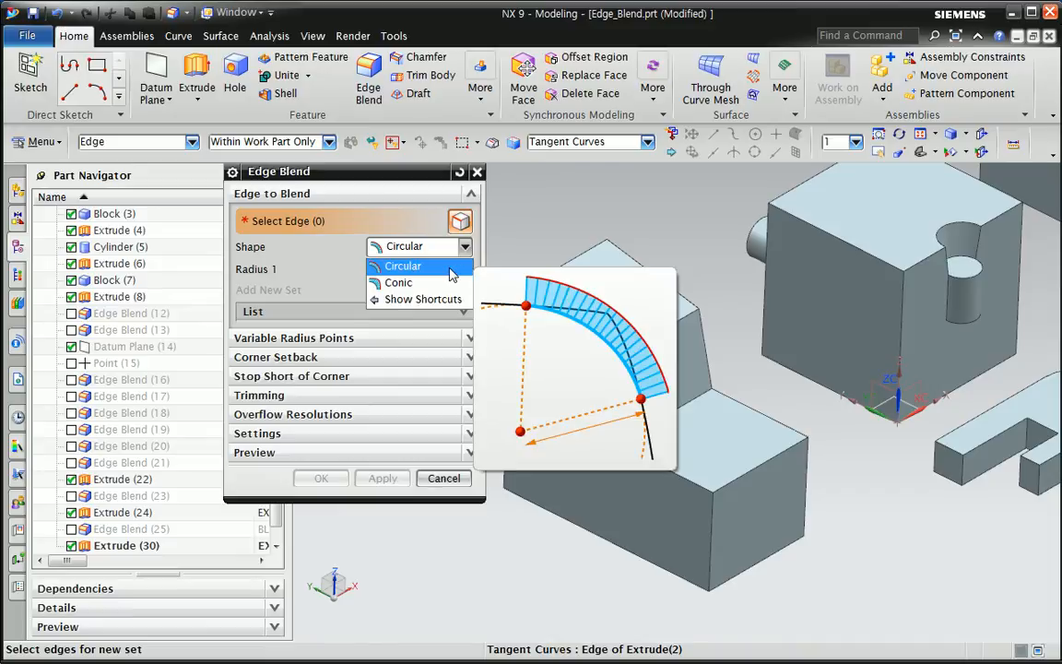
{"action": "left_click", "coordinate": [452, 274]}
- Pick the upper cross edge of the step for the circular blend and set its radius to 10 mm
{"action": "left_click", "coordinate": [612, 358]}
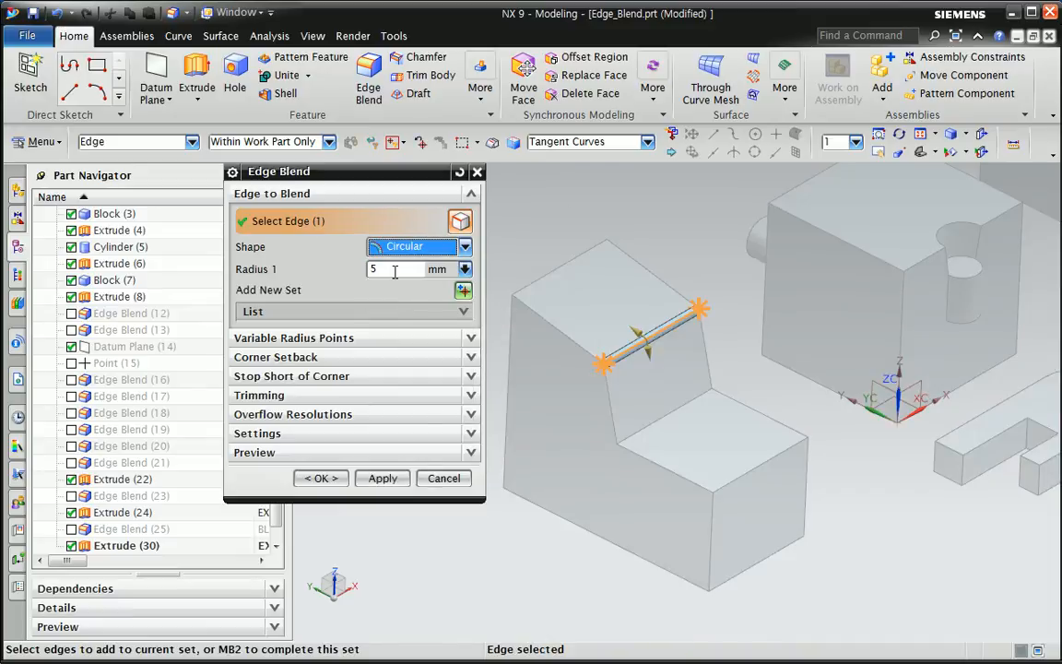
{"action": "double_click", "coordinate": [394, 271]}
{"action": "type", "text": "10"}
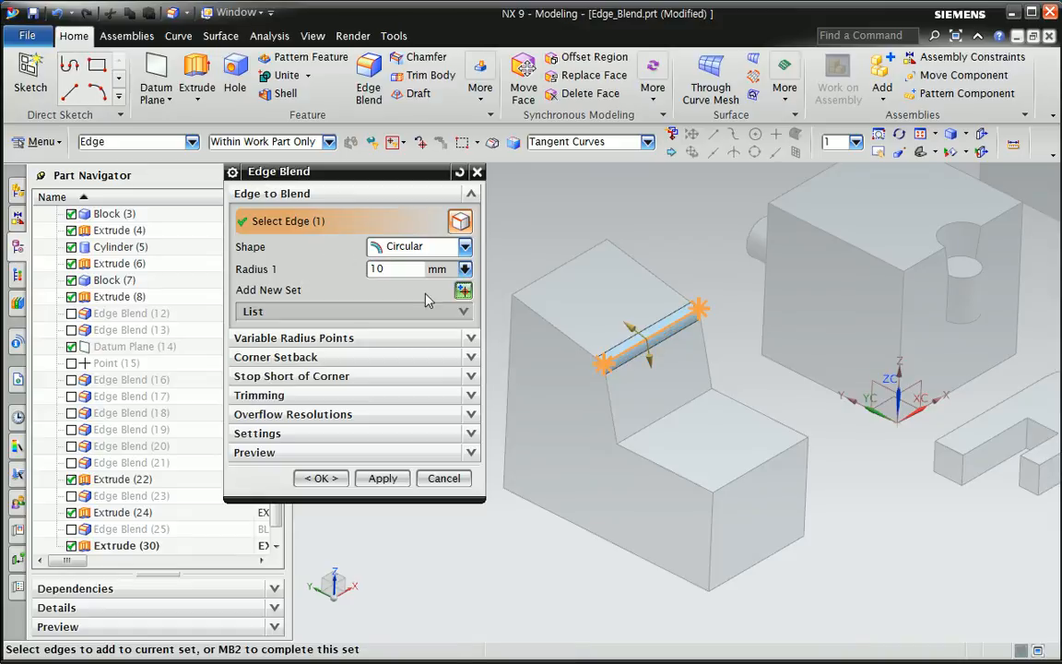
- View the blend profile squarely from the side and set the circular blend's radius to 20 mm
{"action": "scroll", "coordinate": [657, 384], "scroll_direction": "up", "scroll_amount": 6}
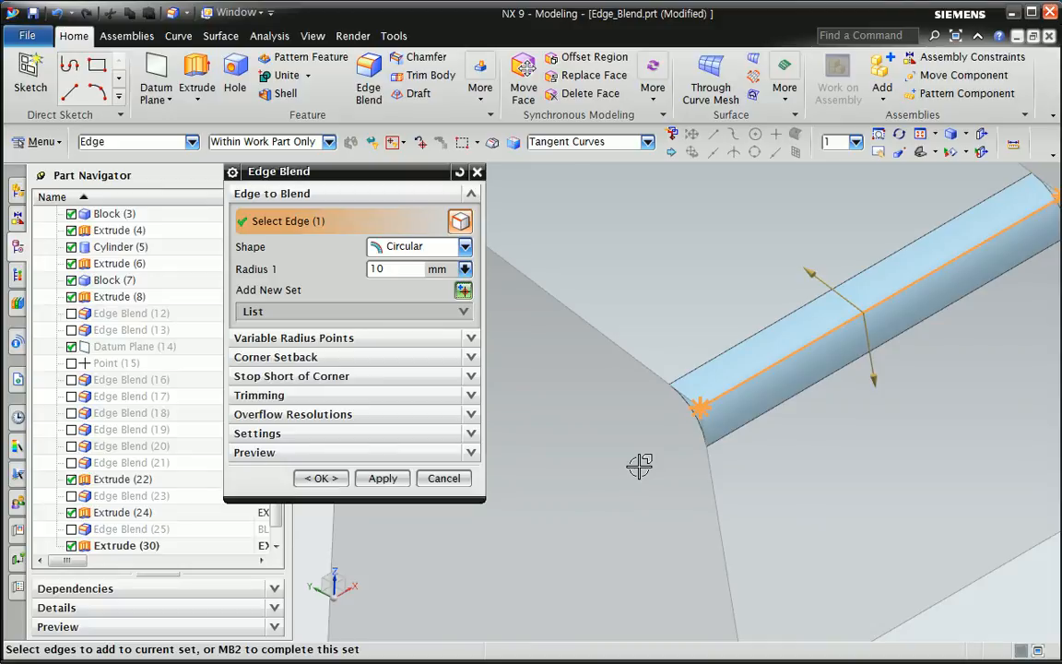
{"action": "scroll", "coordinate": [637, 466], "scroll_direction": "down", "scroll_amount": 5}
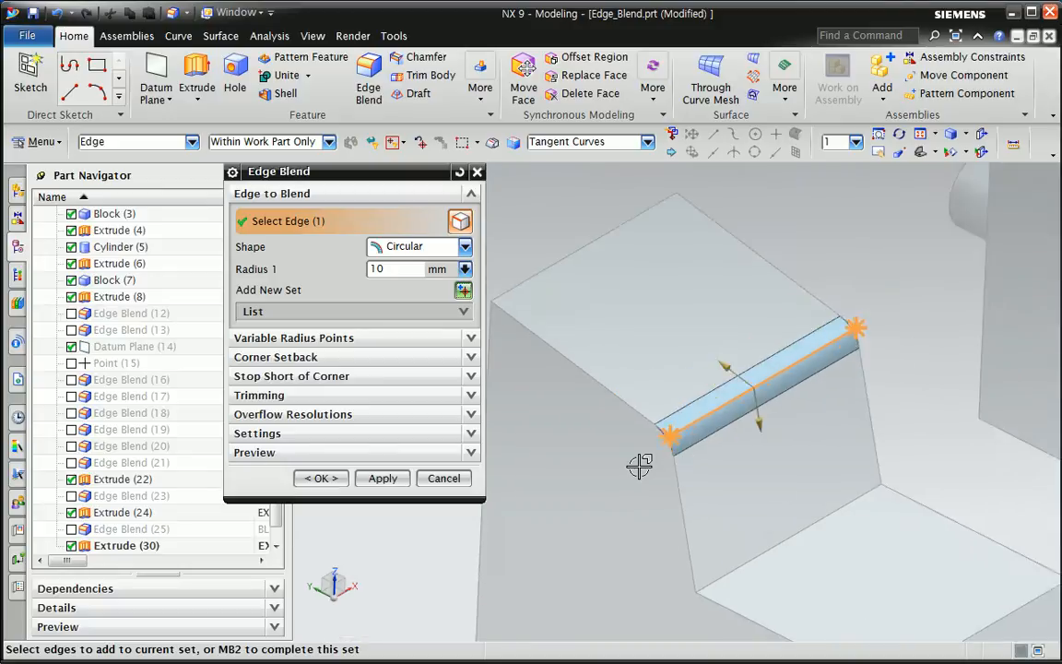
{"action": "middle_click_drag", "start_coordinate": [631, 536], "coordinate": [691, 476]}
{"action": "key", "text": "F8"}
{"action": "scroll", "coordinate": [636, 501], "scroll_direction": "up", "scroll_amount": 3}
{"action": "left_click_drag", "start_coordinate": [406, 269], "coordinate": [301, 279]}
{"action": "type", "text": "20"}
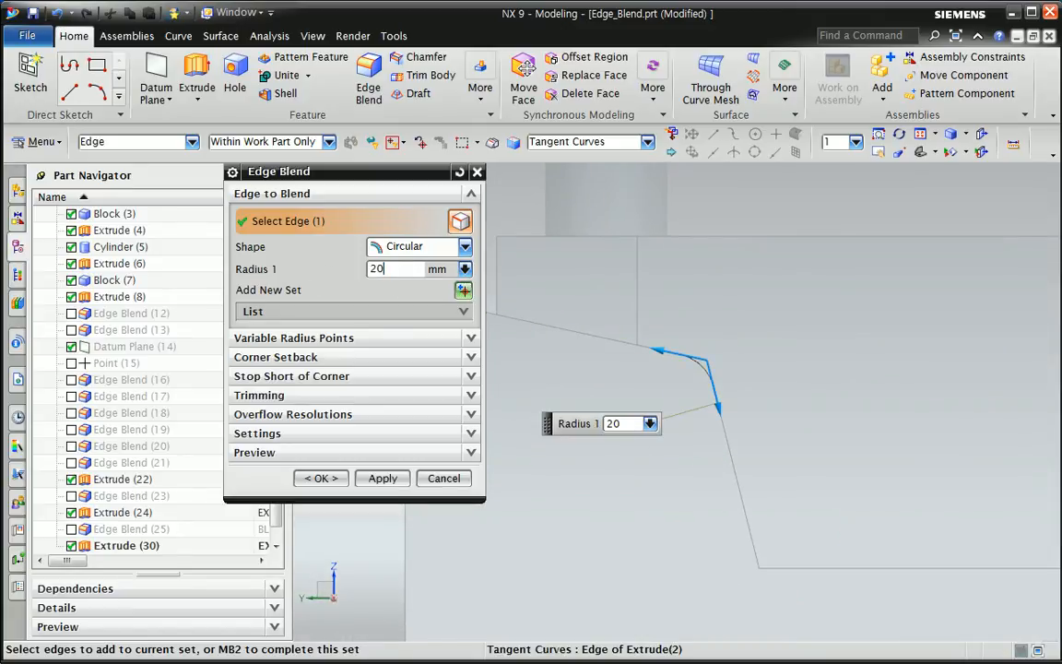
{"action": "key", "text": "Return"}
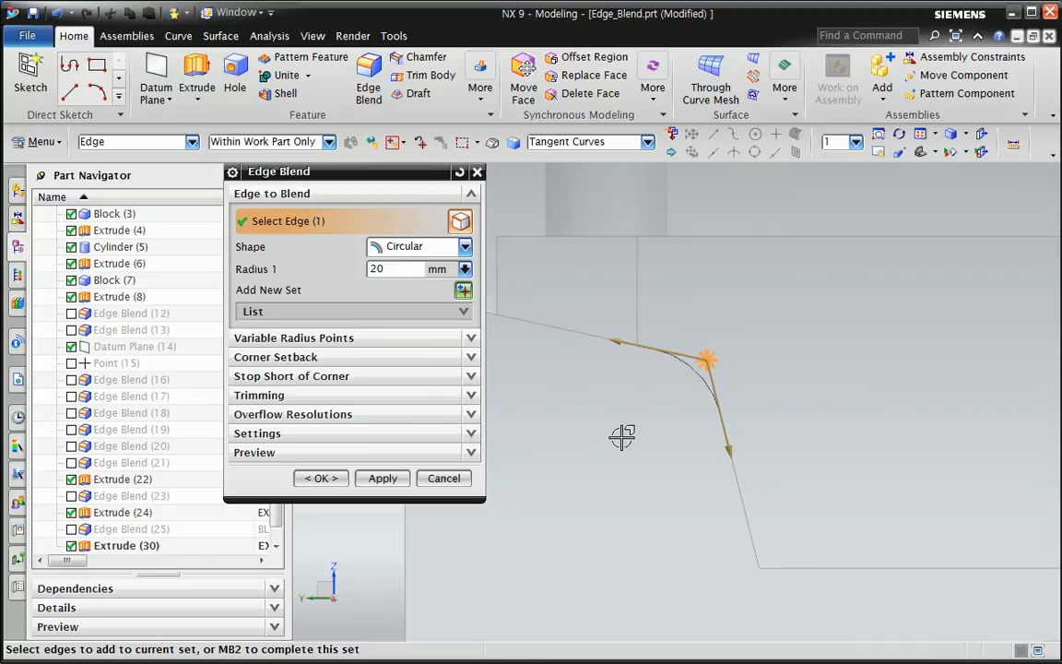
- Change the blend shape to Conic, using the Boundary and Center conic method
{"action": "left_click", "coordinate": [412, 247]}
{"action": "left_click", "coordinate": [404, 282]}
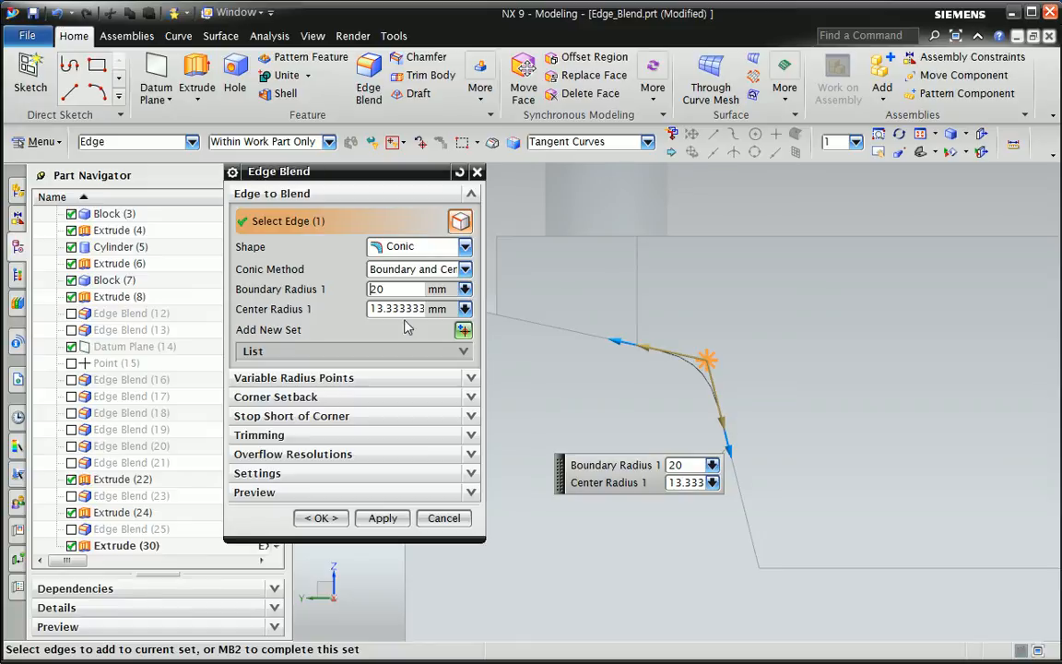
{"action": "left_click", "coordinate": [411, 268]}
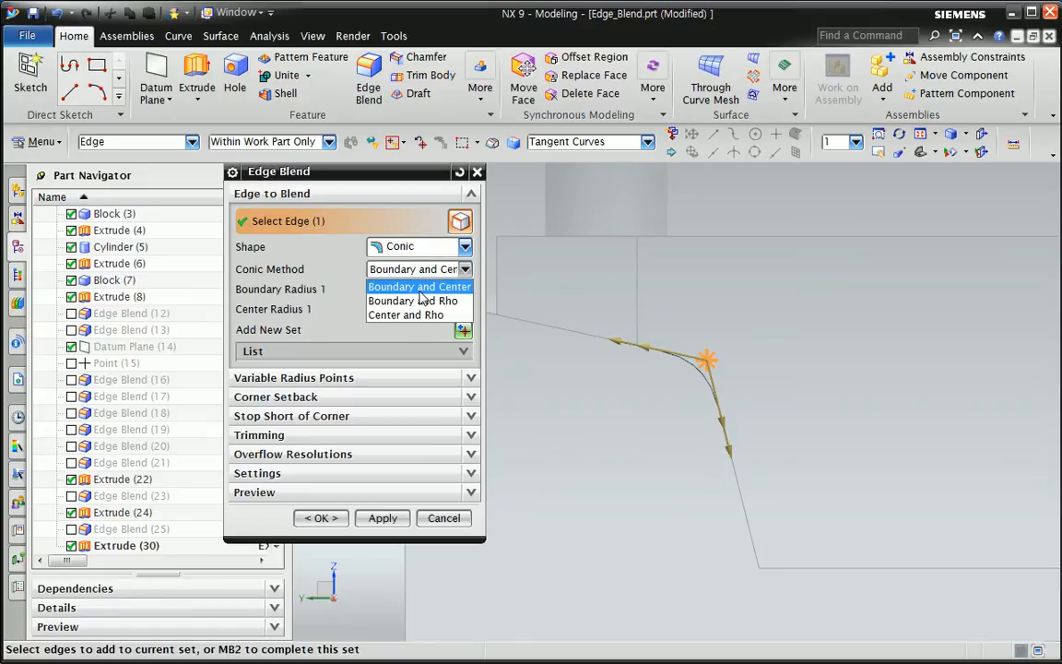
{"action": "left_click", "coordinate": [422, 286]}
{"action": "left_click", "coordinate": [429, 273]}
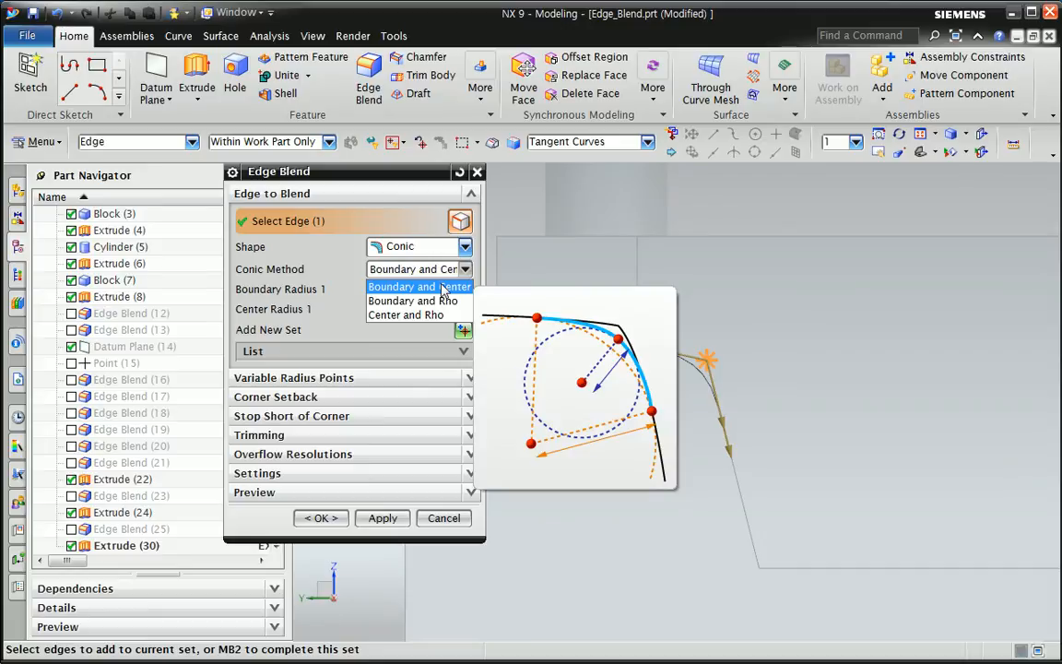
{"action": "key", "text": "Escape"}
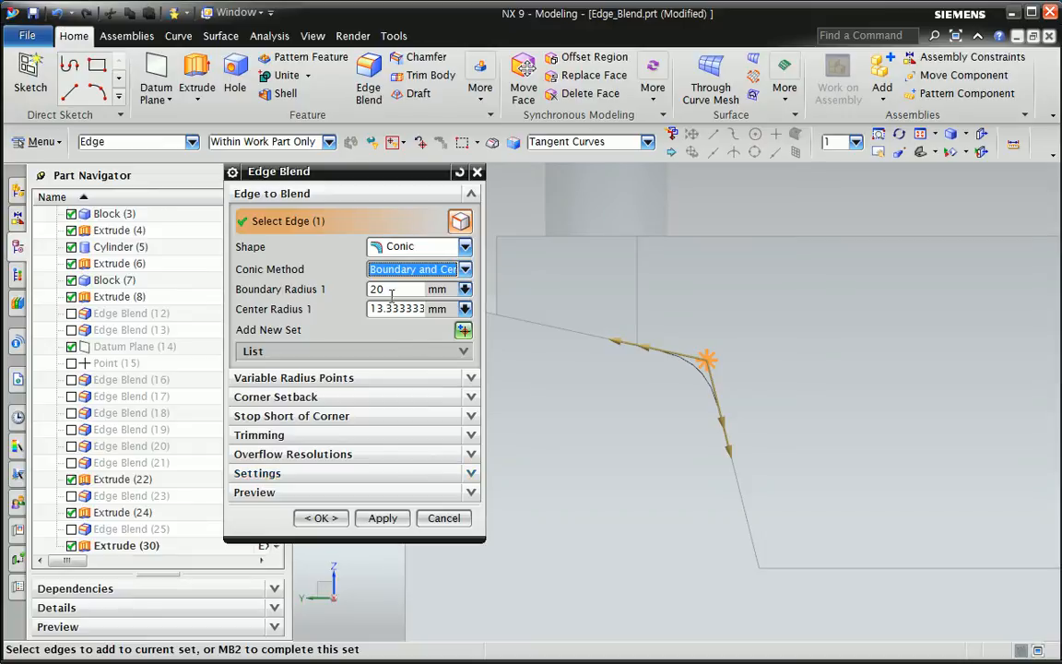
- Try a center radius of 10 mm for the conic blend and replace it with 5 mm
{"action": "key", "text": "Tab"}
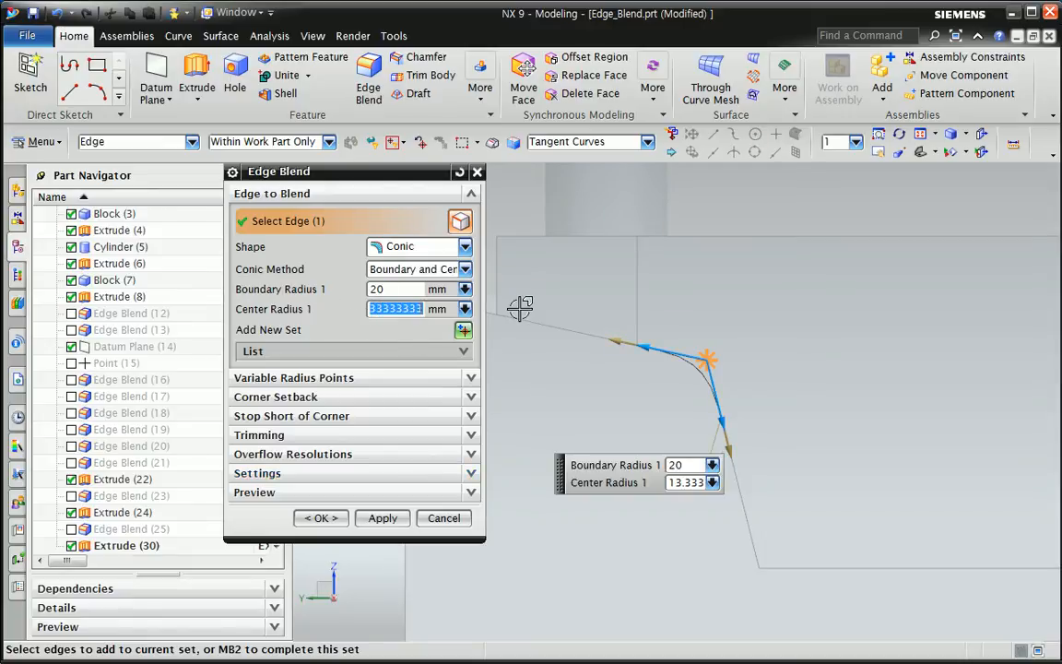
{"action": "type", "text": "10"}
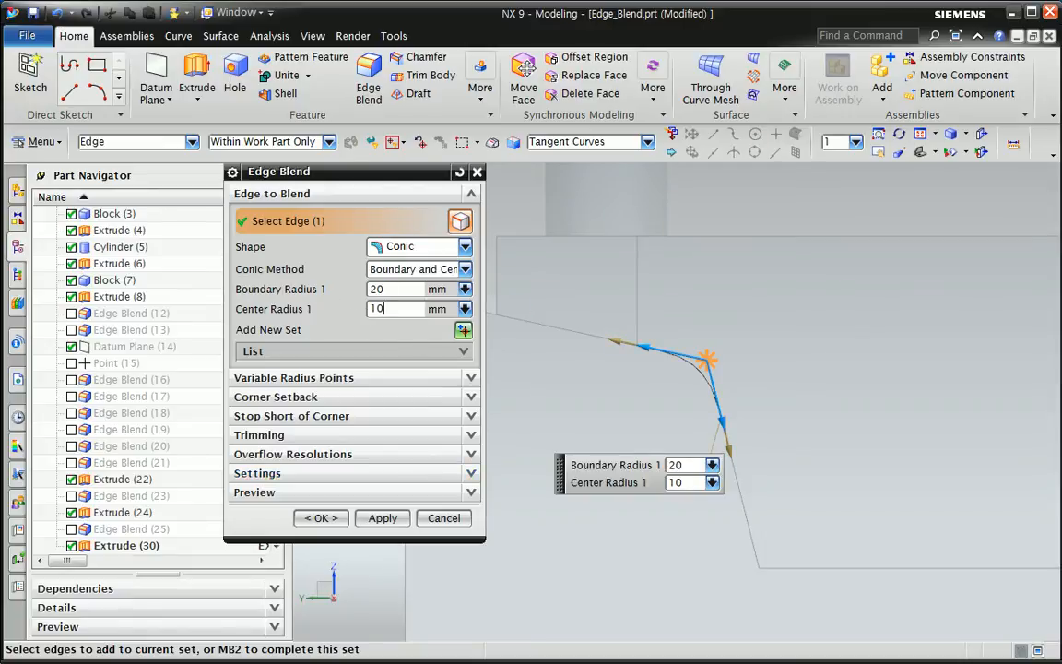
{"action": "left_click_drag", "start_coordinate": [399, 311], "coordinate": [341, 318]}
{"action": "type", "text": "5"}
{"action": "key", "text": "Return"}
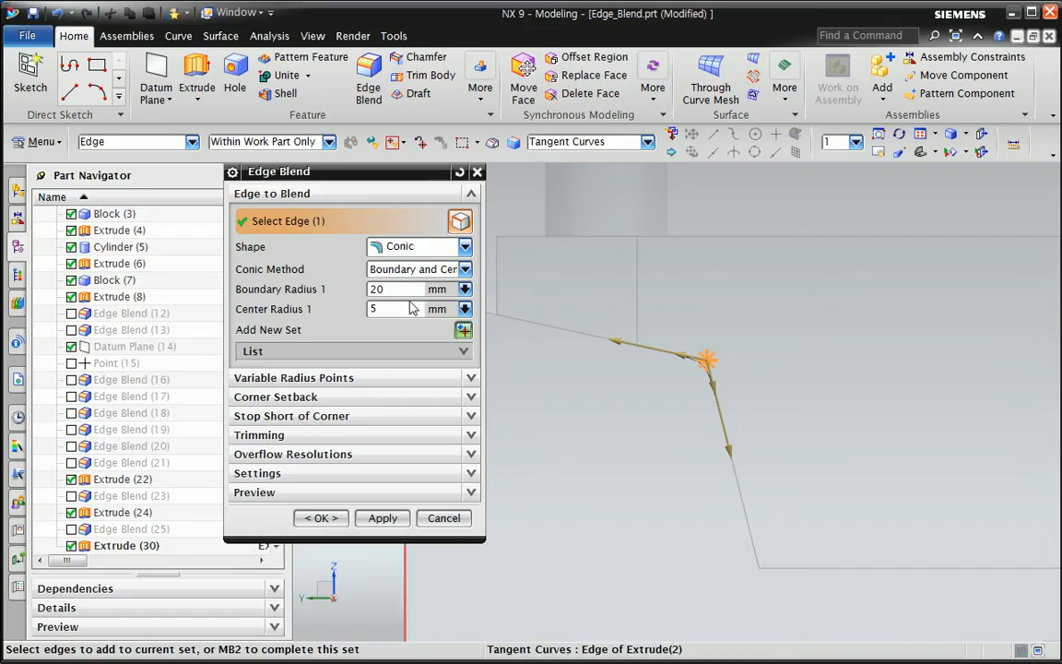
- Switch the conic method to Boundary and Rho and set Rho to 0.5
{"action": "left_click", "coordinate": [415, 269]}
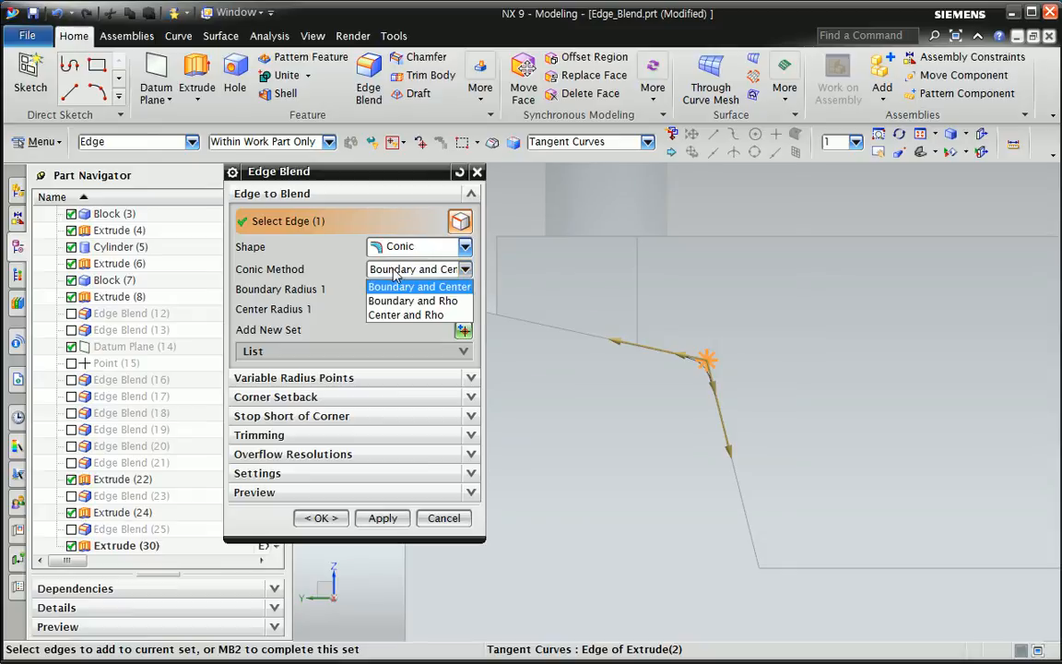
{"action": "left_click", "coordinate": [399, 302]}
{"action": "type", "text": "0.5"}
{"action": "key", "text": "Return"}
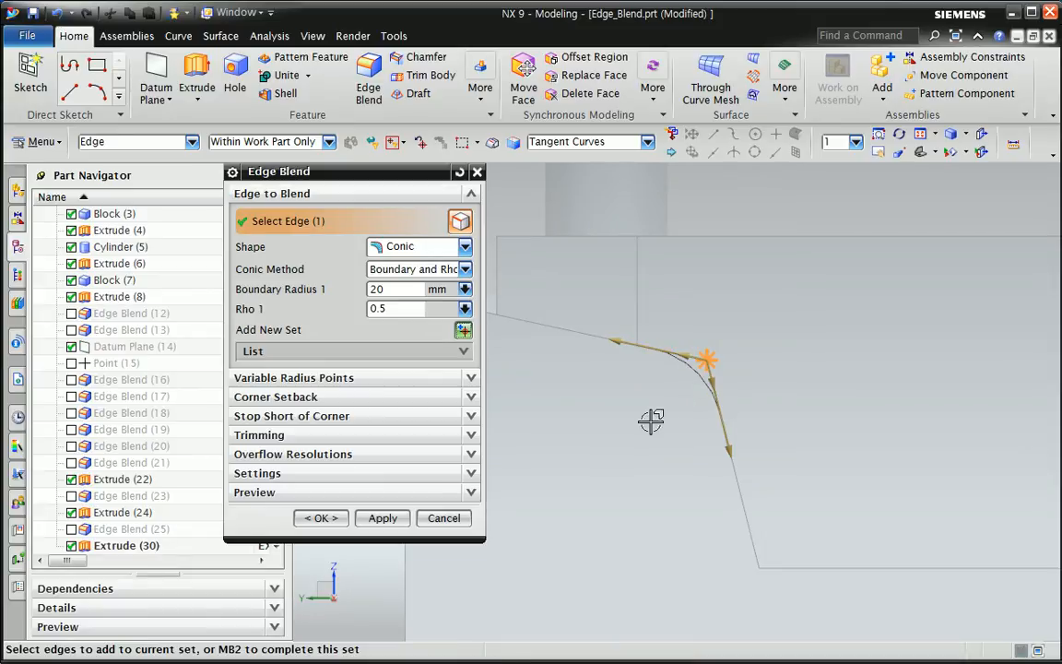
- Try a Rho value of 0.8 for the conic blend and change it to 0.2
{"action": "left_click", "coordinate": [373, 309]}
{"action": "type", "text": "0"}
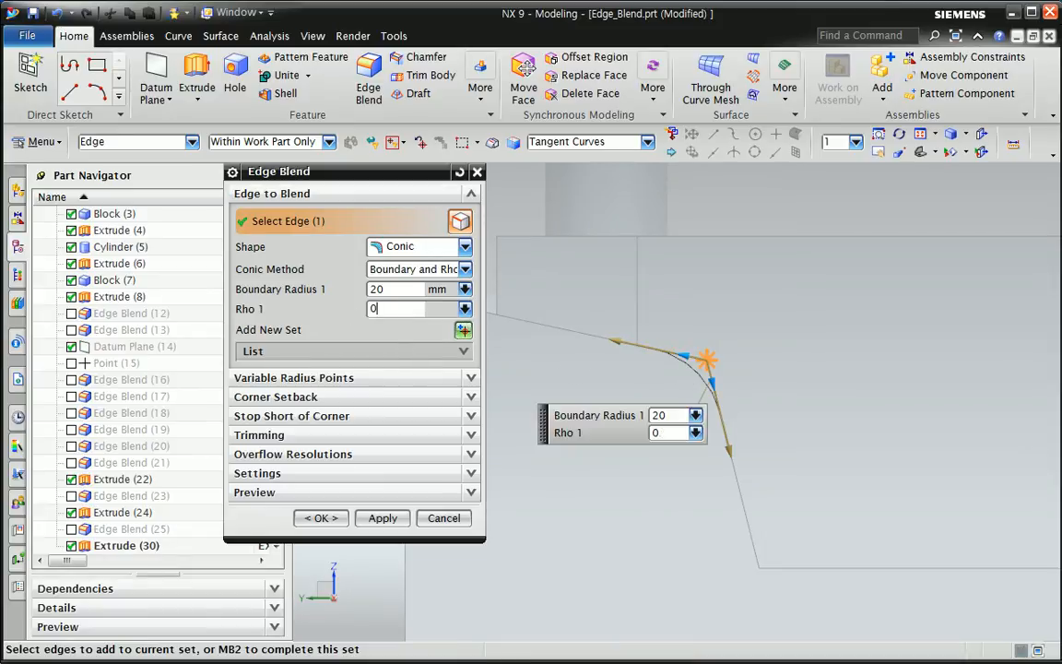
{"action": "type", "text": ".8"}
{"action": "key", "text": "Return"}
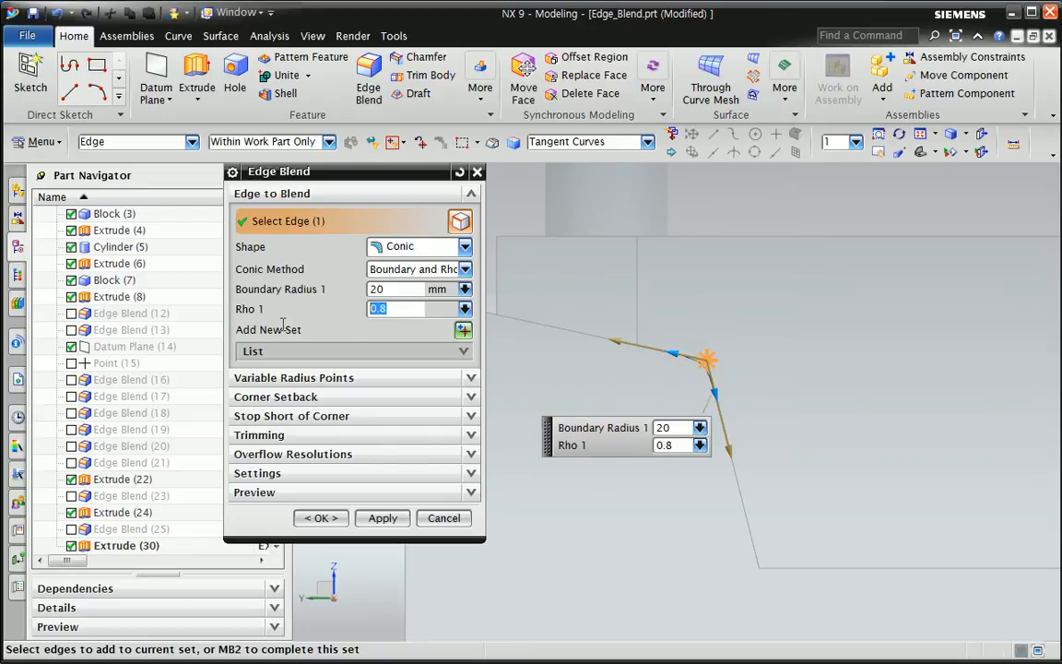
{"action": "type", "text": "0.2"}
{"action": "key", "text": "Return"}
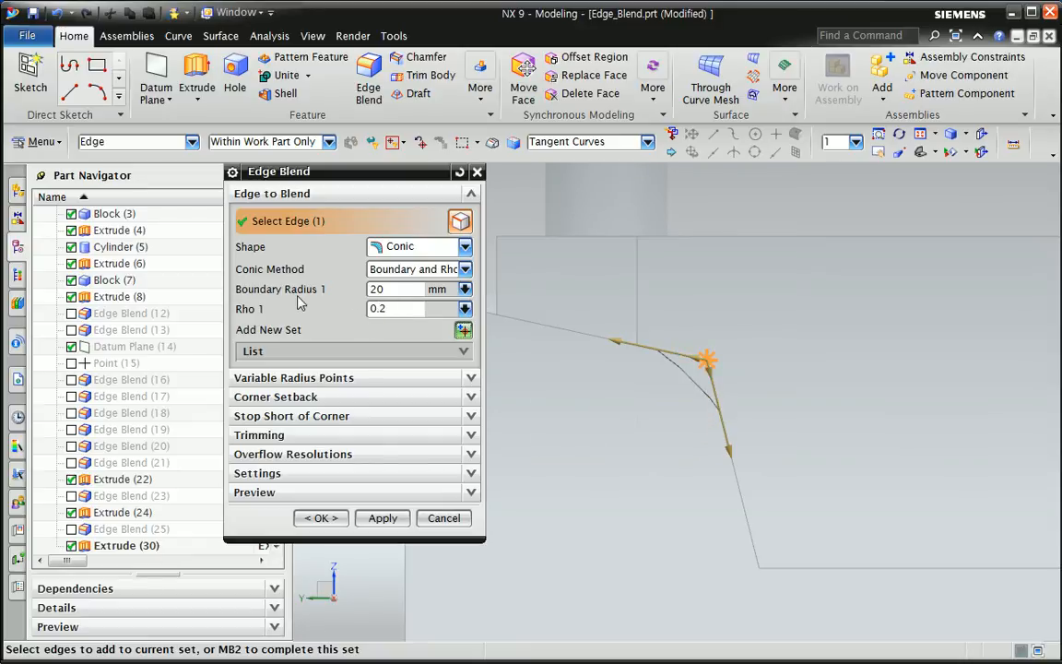
- Switch the conic method to Center and Rho, with a center radius of 30 mm and a Rho of 0.5
{"action": "left_click", "coordinate": [397, 269]}
{"action": "left_click", "coordinate": [421, 315]}
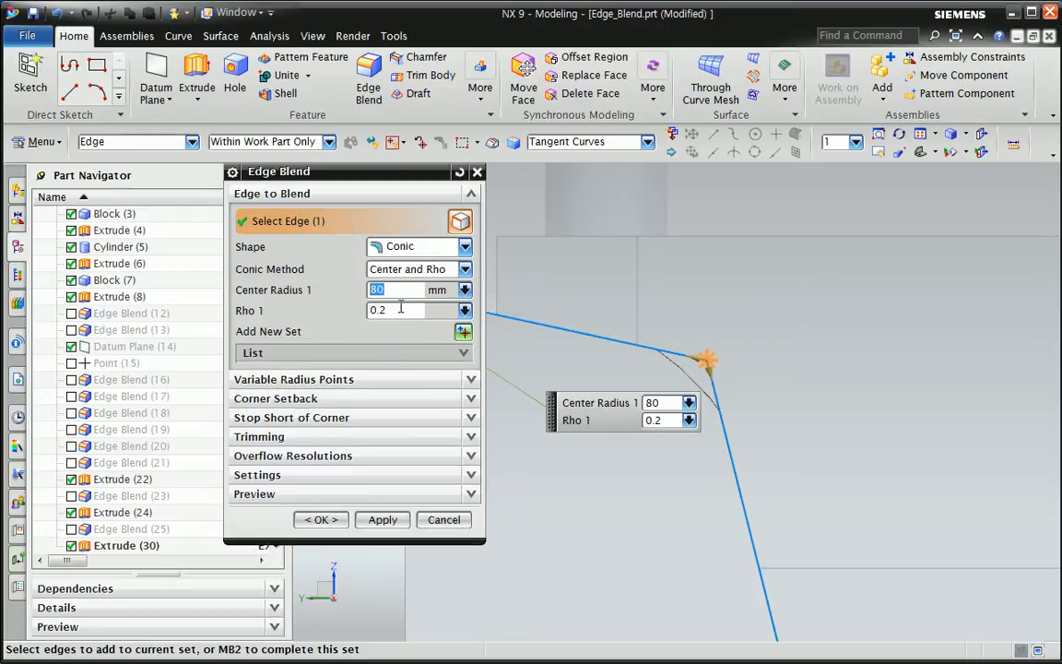
{"action": "type", "text": "30"}
{"action": "key", "text": "Tab"}
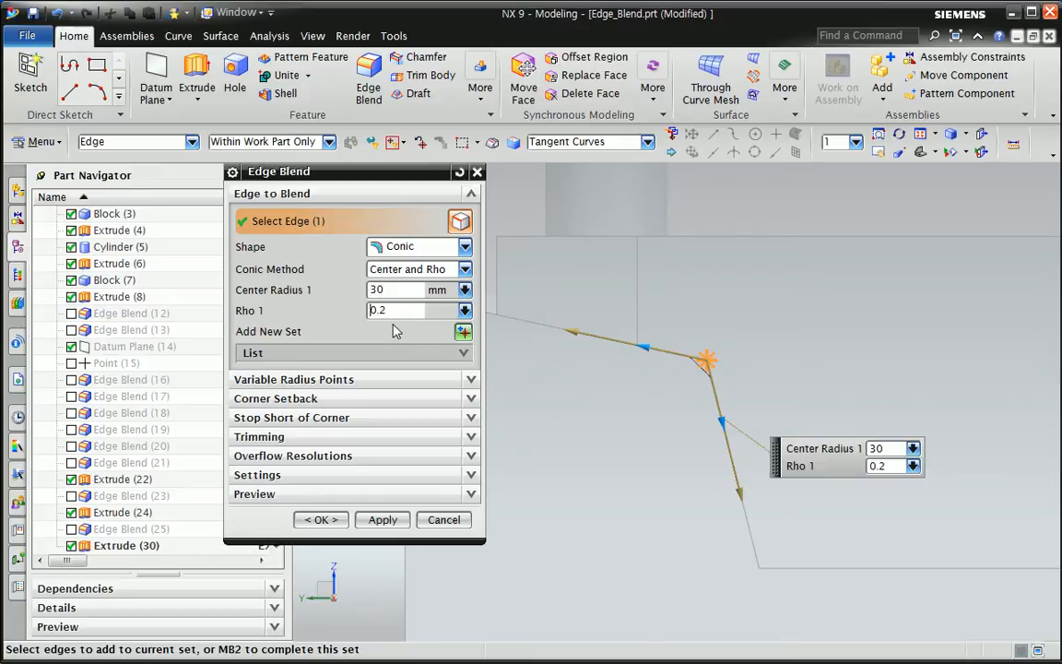
{"action": "type", "text": "0.5"}
{"action": "key", "text": "Return"}
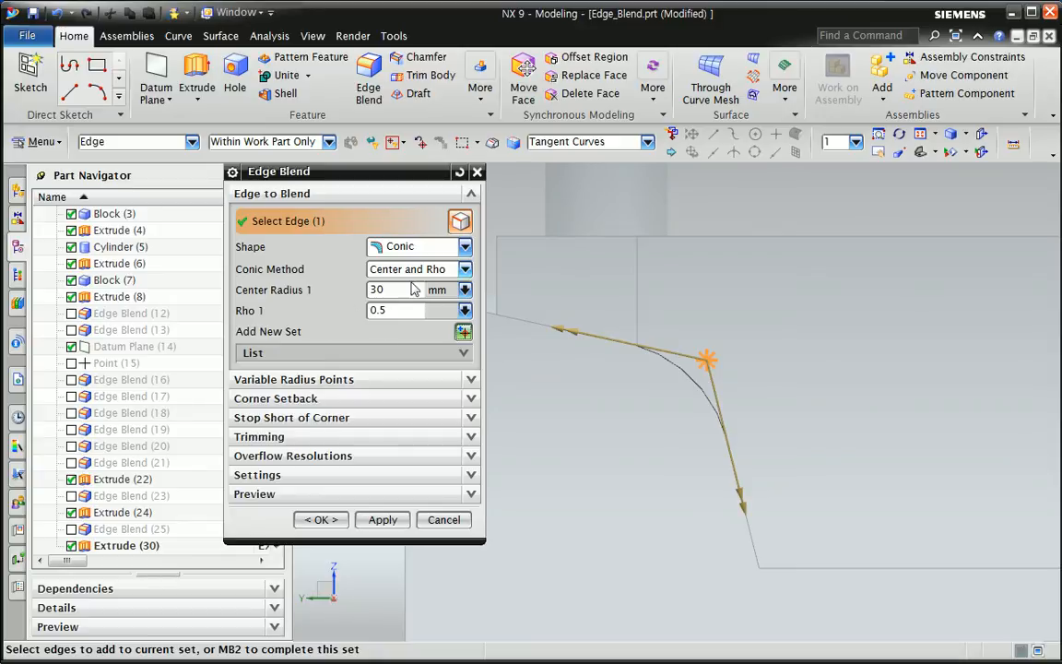
{"action": "left_click", "coordinate": [393, 246]}
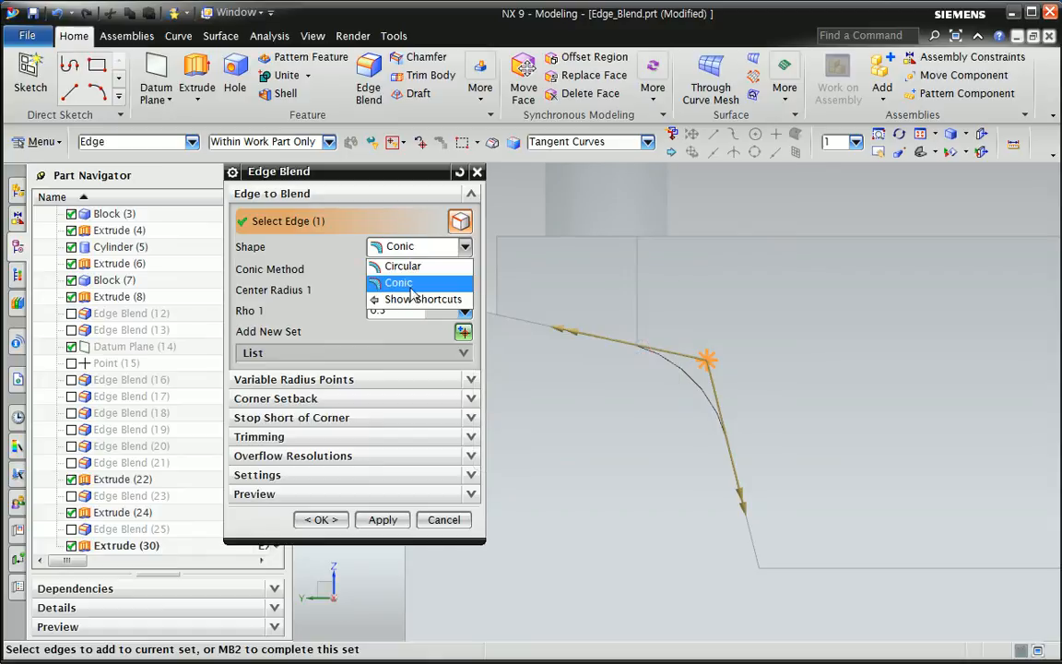
{"action": "left_click", "coordinate": [411, 286]}
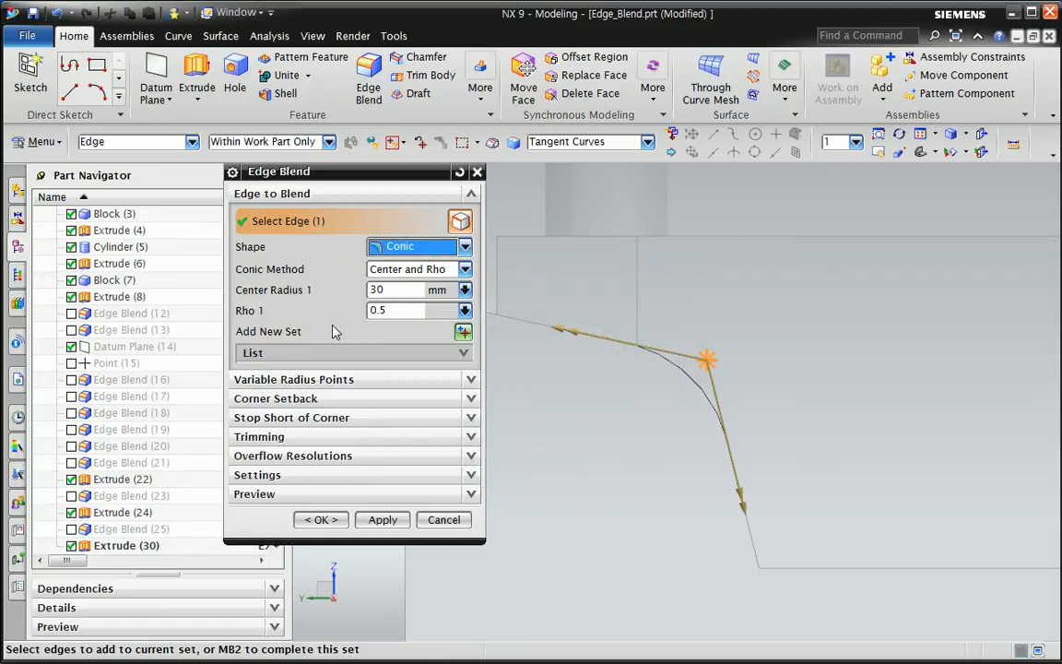
{"action": "middle_click_drag", "start_coordinate": [606, 382], "coordinate": [590, 363]}
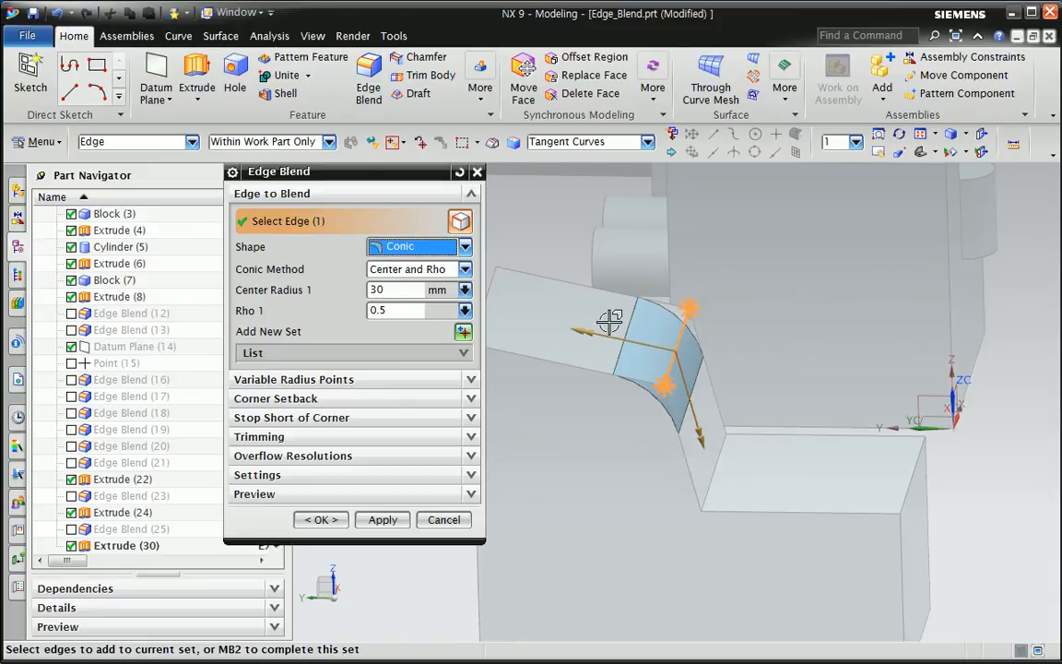
{"action": "left_click", "coordinate": [421, 246]}
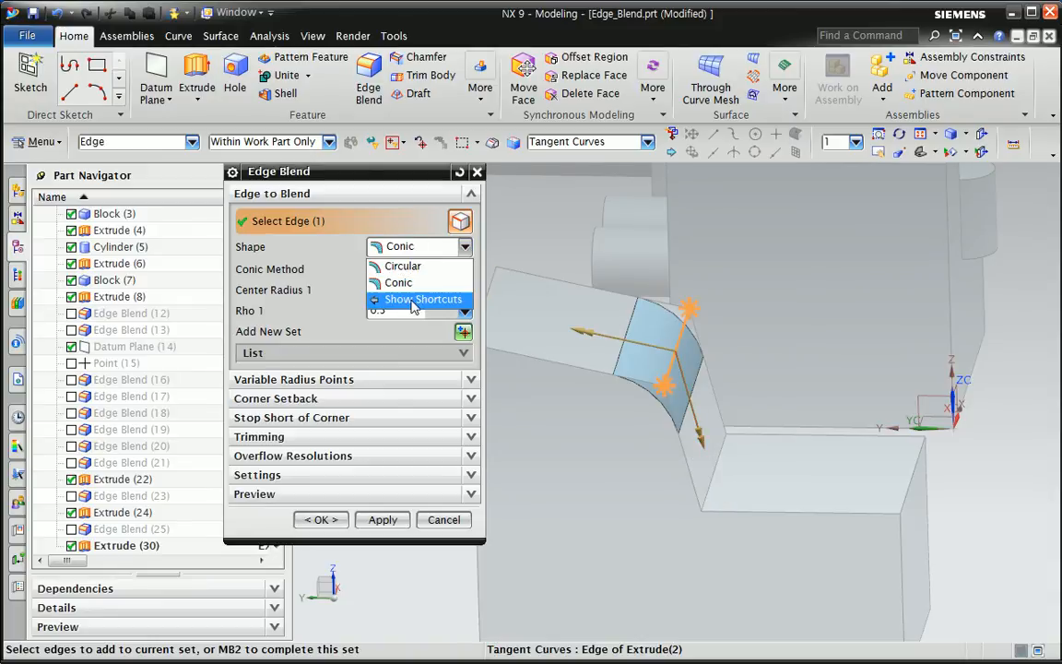
{"action": "left_click", "coordinate": [415, 285]}
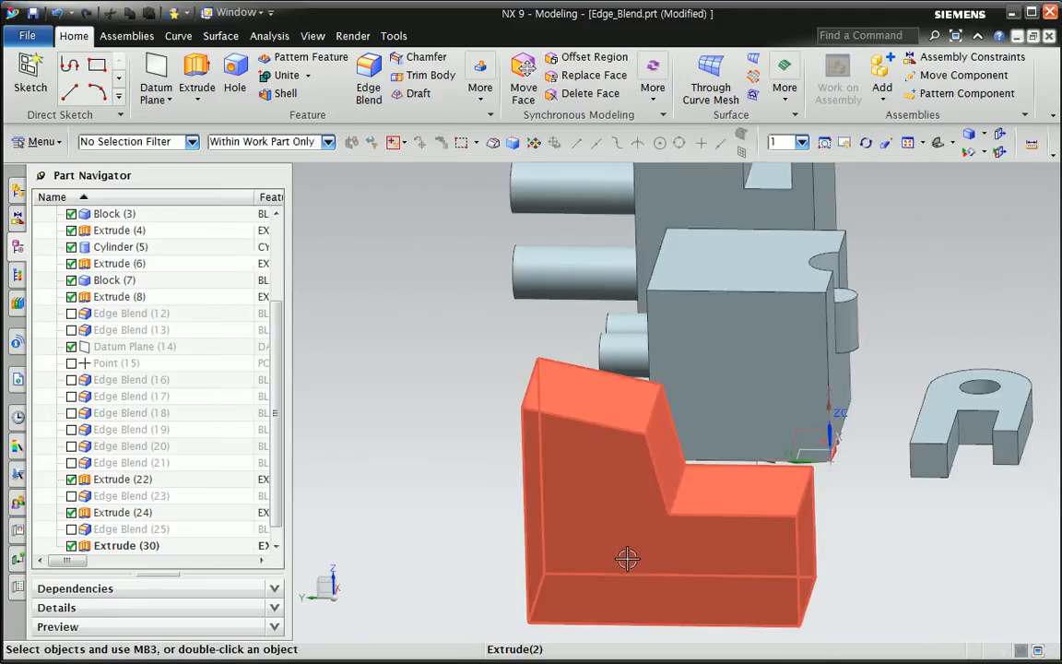
{"action": "middle_click_drag", "start_coordinate": [612, 551], "coordinate": [602, 465]}
{"action": "middle_click_drag", "start_coordinate": [623, 546], "coordinate": [670, 348]}
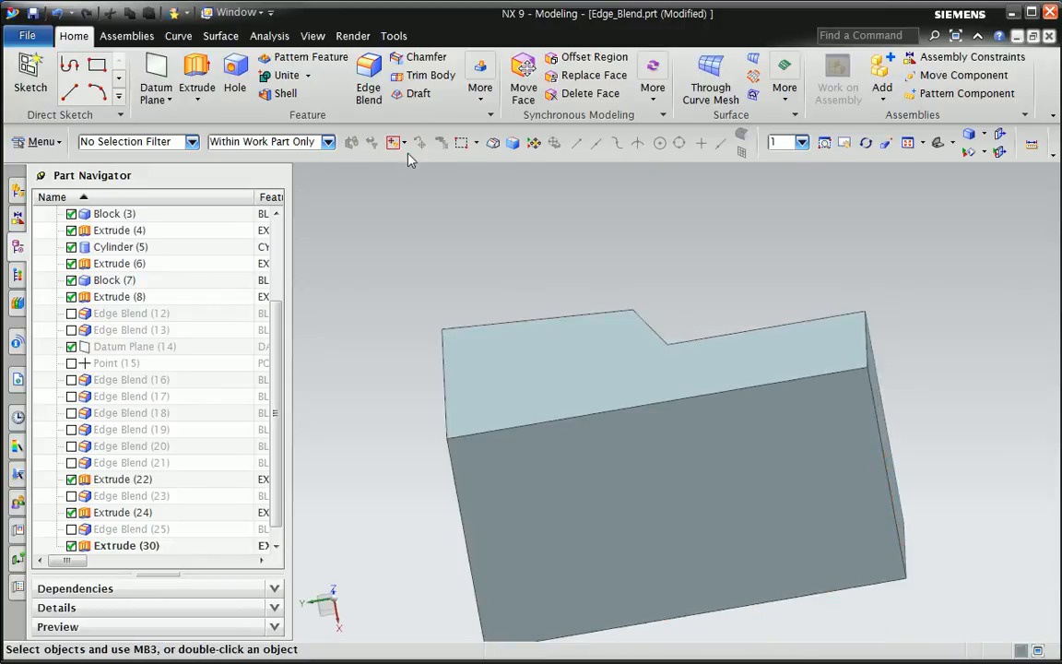
{"action": "left_click", "coordinate": [369, 78]}
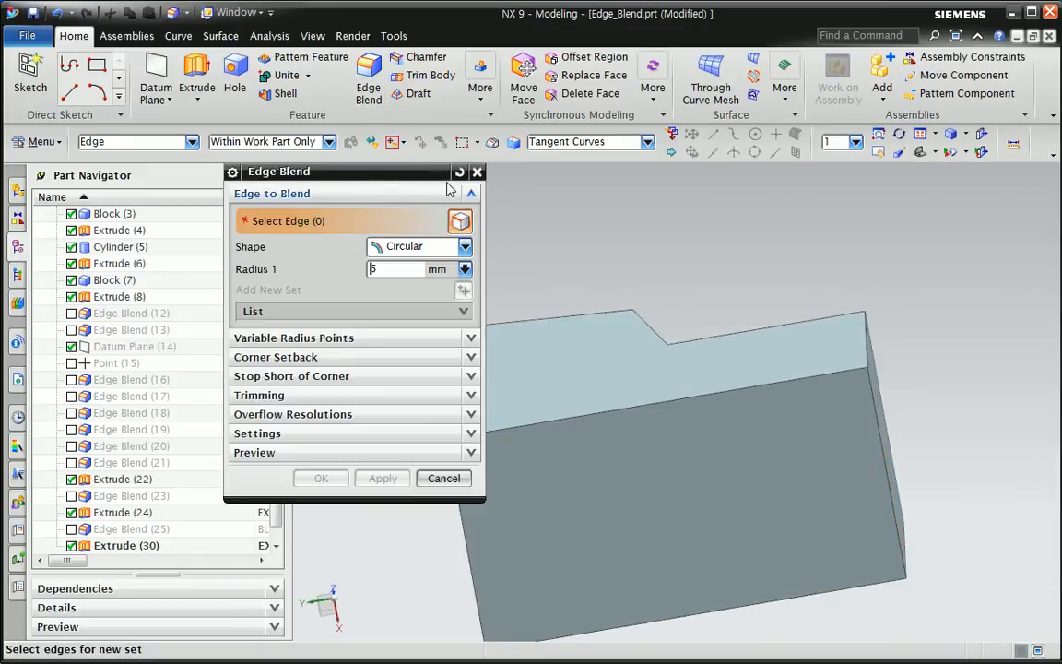
{"action": "left_click", "coordinate": [690, 392]}
{"action": "middle_click_drag", "start_coordinate": [758, 271], "coordinate": [771, 386]}
{"action": "left_click_drag", "start_coordinate": [751, 355], "coordinate": [747, 482]}
{"action": "middle_click_drag", "start_coordinate": [727, 449], "coordinate": [796, 503]}
{"action": "scroll", "coordinate": [789, 506], "scroll_direction": "up", "scroll_amount": 4}
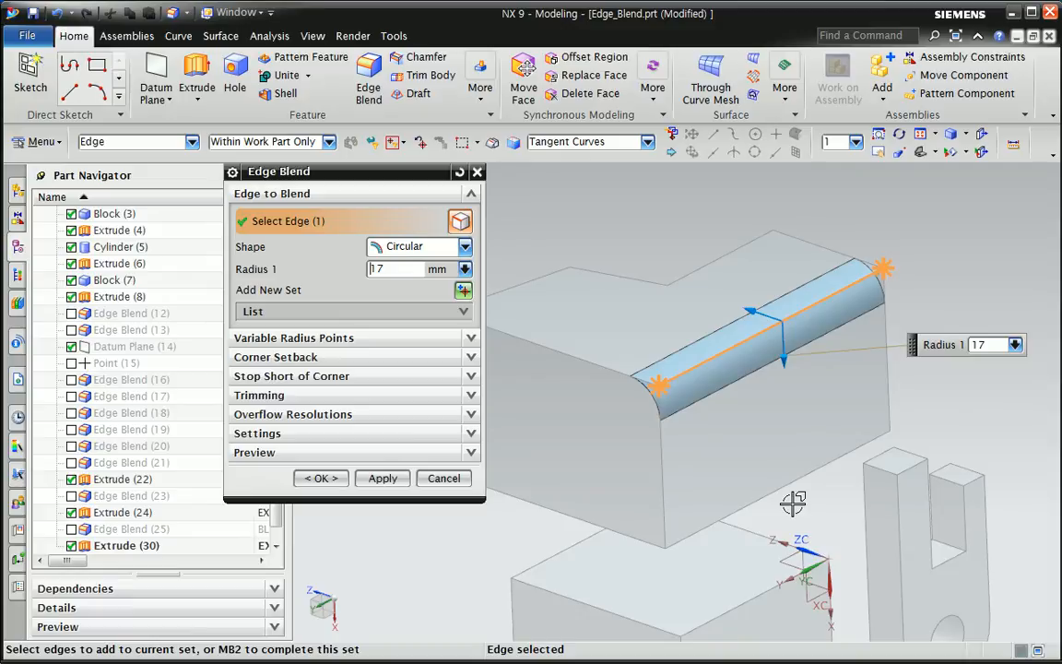
{"action": "left_click", "coordinate": [443, 477]}
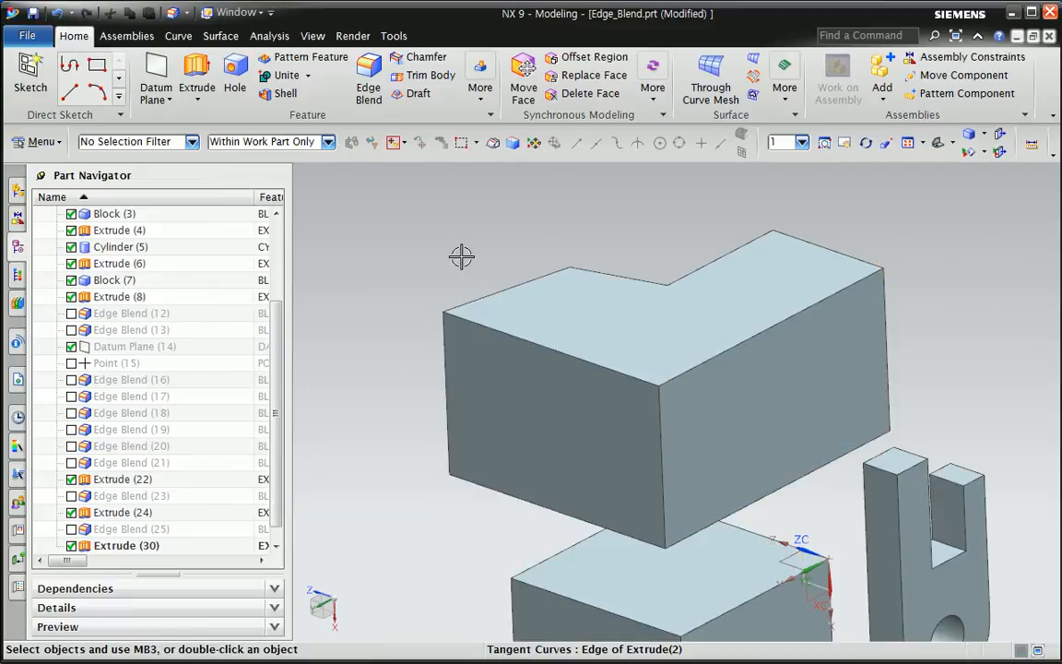
- Start a circular edge blend on the stepped block's long straight edge and set its radius to 20 mm
{"action": "left_click", "coordinate": [376, 92]}
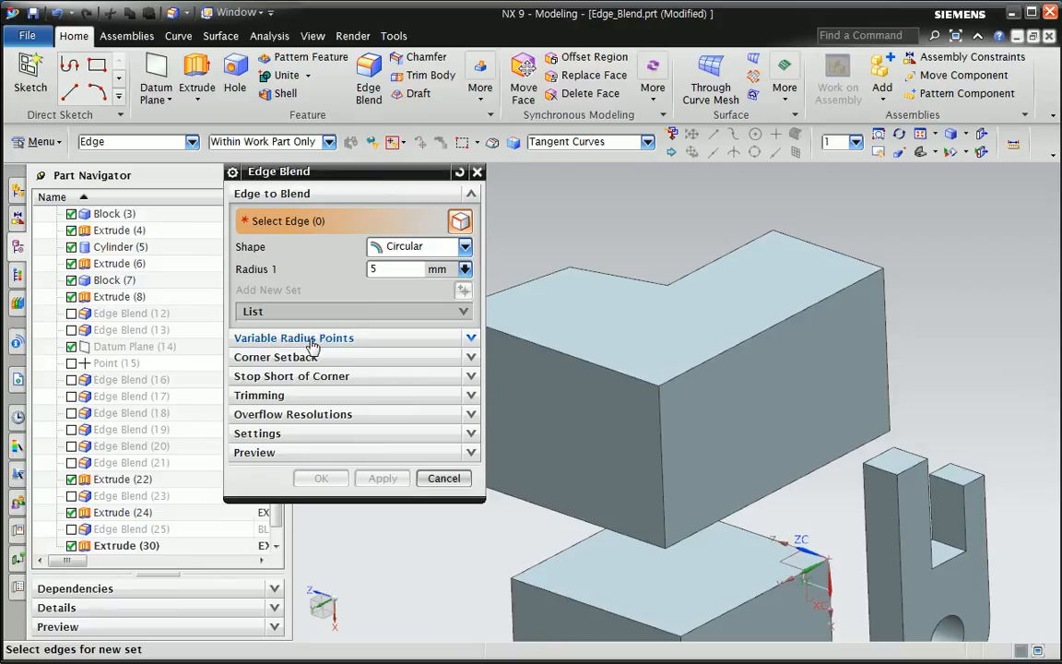
{"action": "left_click", "coordinate": [646, 380]}
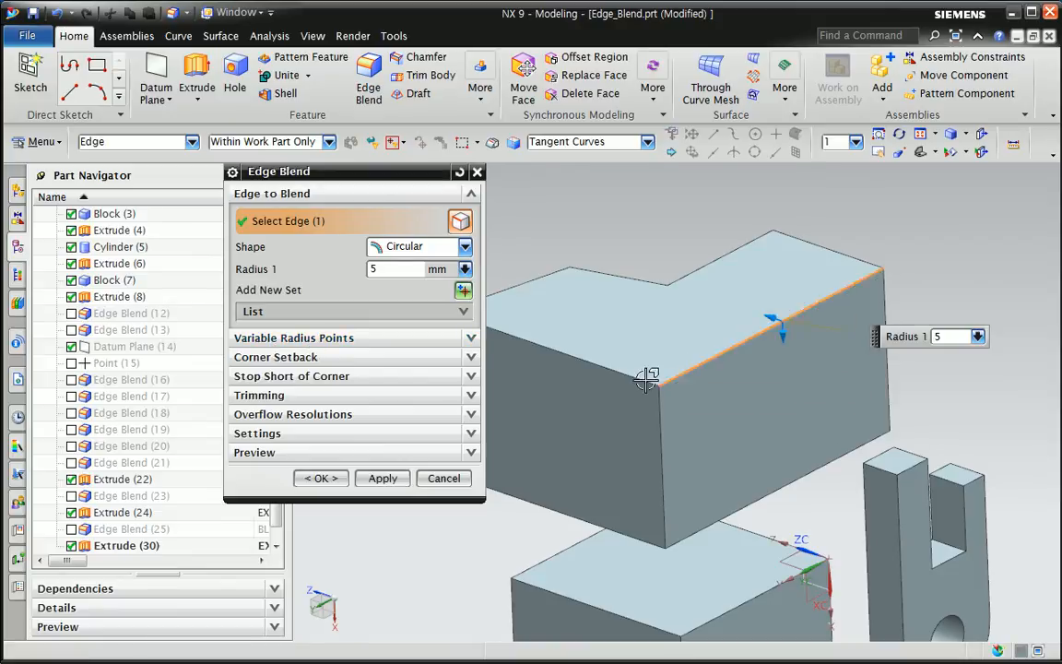
{"action": "left_click", "coordinate": [332, 338]}
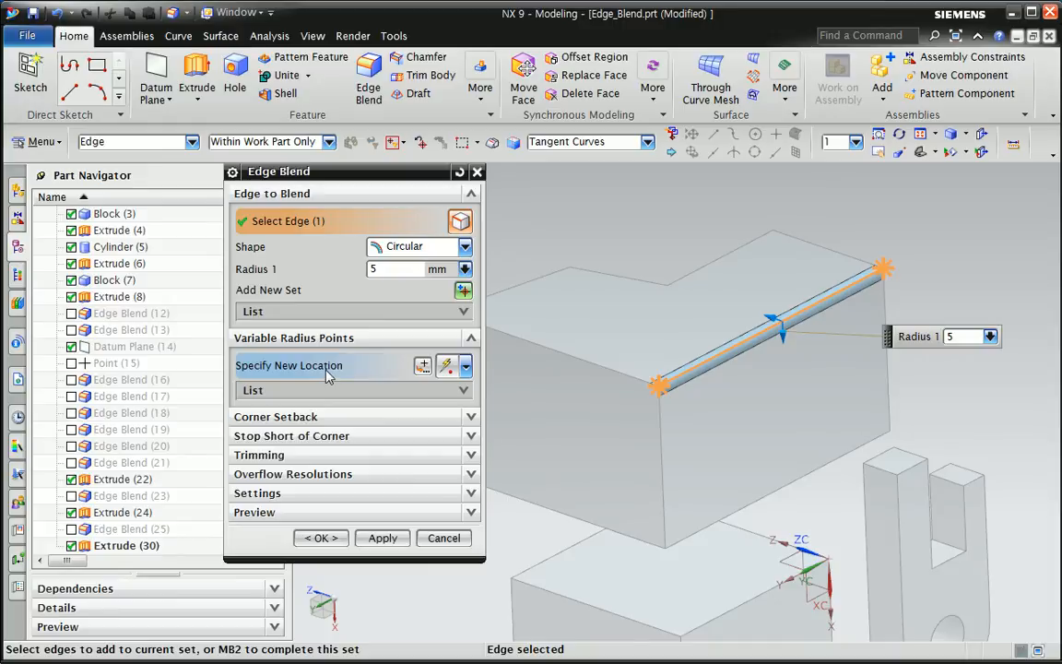
{"action": "left_click", "coordinate": [395, 269]}
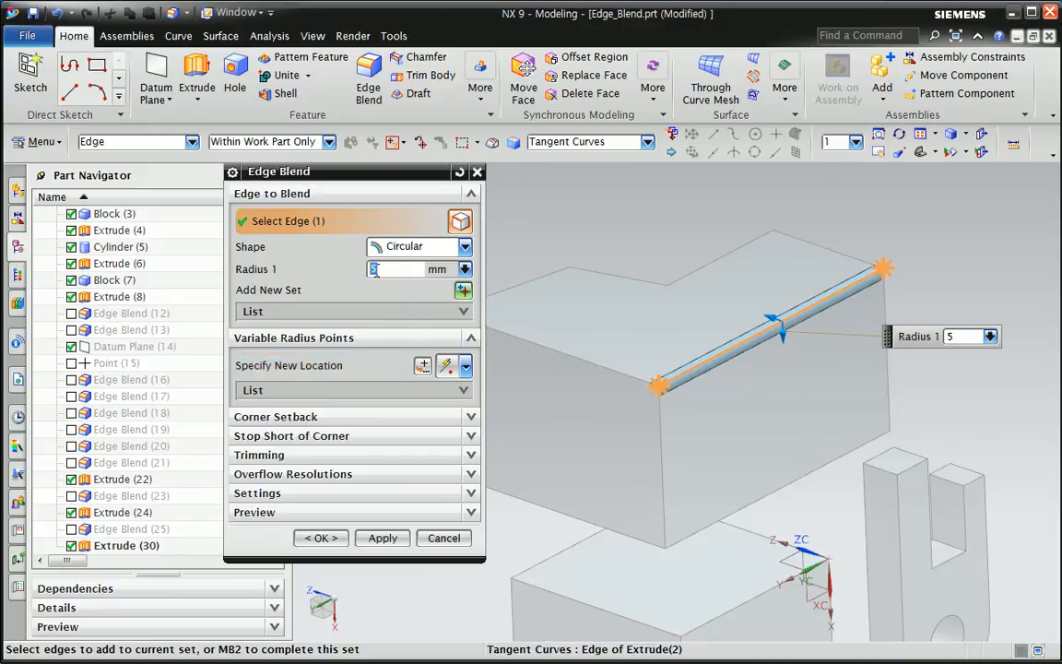
{"action": "type", "text": "20"}
{"action": "key", "text": "Return"}
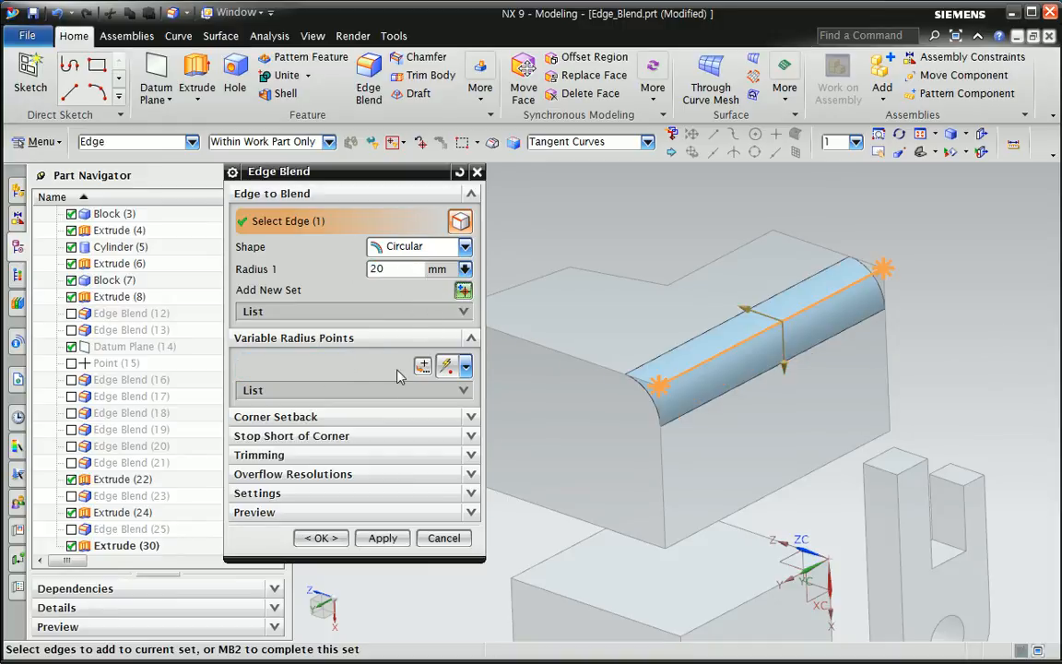
- Add a variable radius point at the near end of the blended edge, at 100% arc length
{"action": "left_click", "coordinate": [334, 367]}
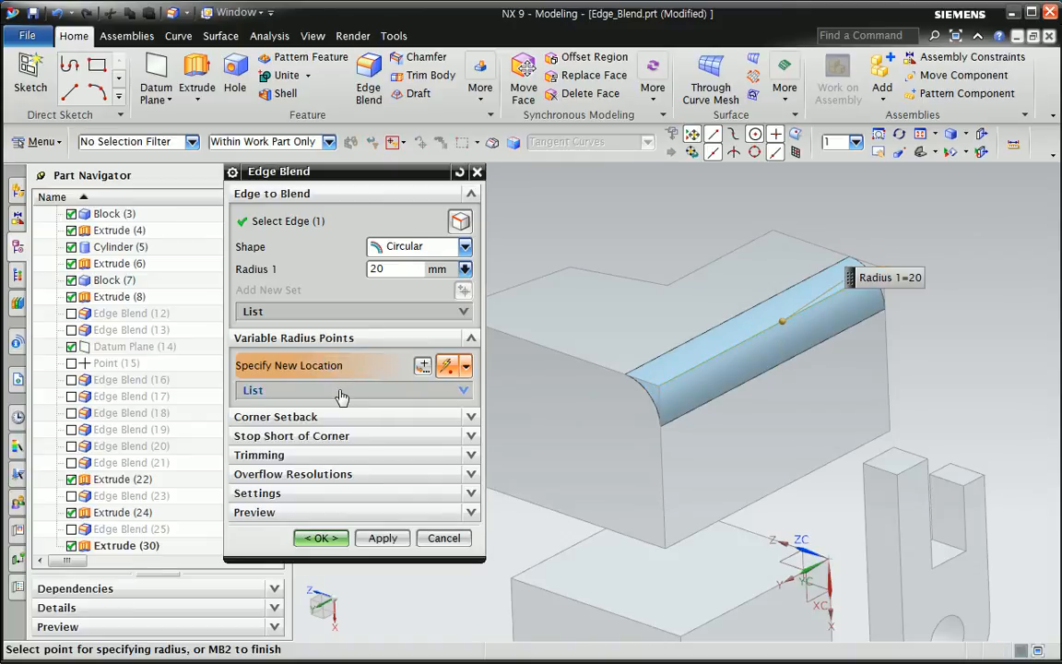
{"action": "left_click", "coordinate": [339, 390]}
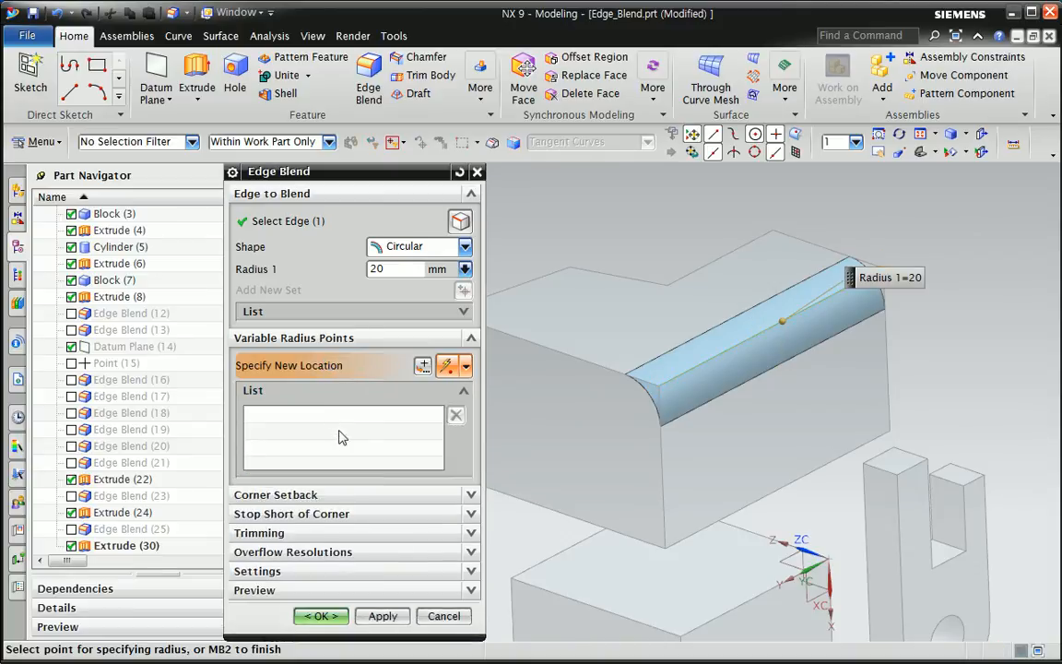
{"action": "left_click", "coordinate": [659, 384]}
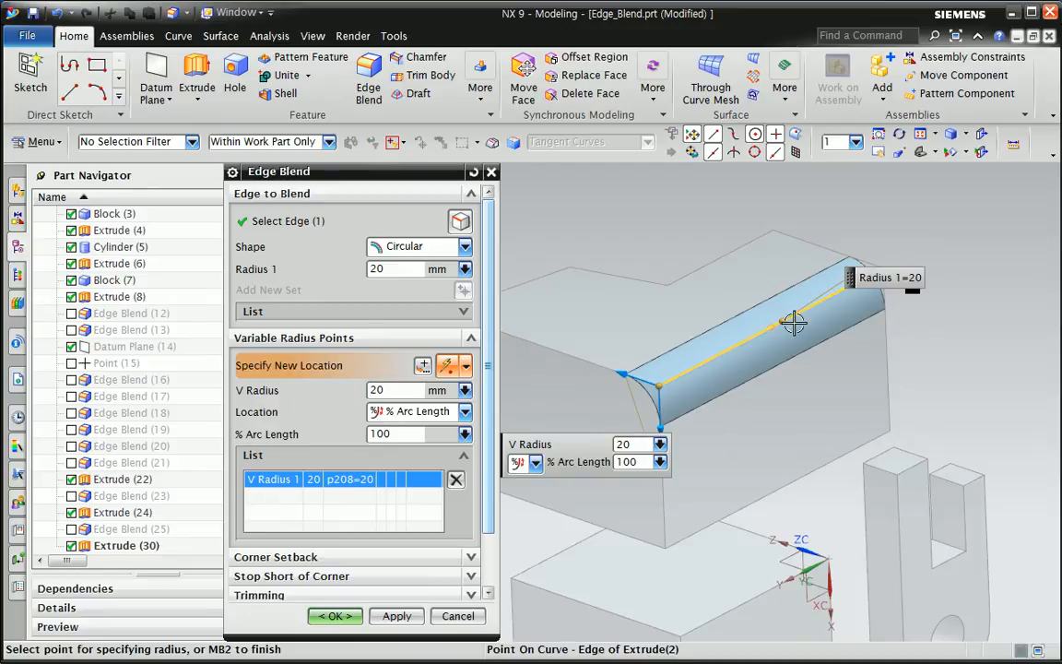
- Try the Arc Length location method for the variable radius point and return it to % Arc Length
{"action": "double_click", "coordinate": [372, 434]}
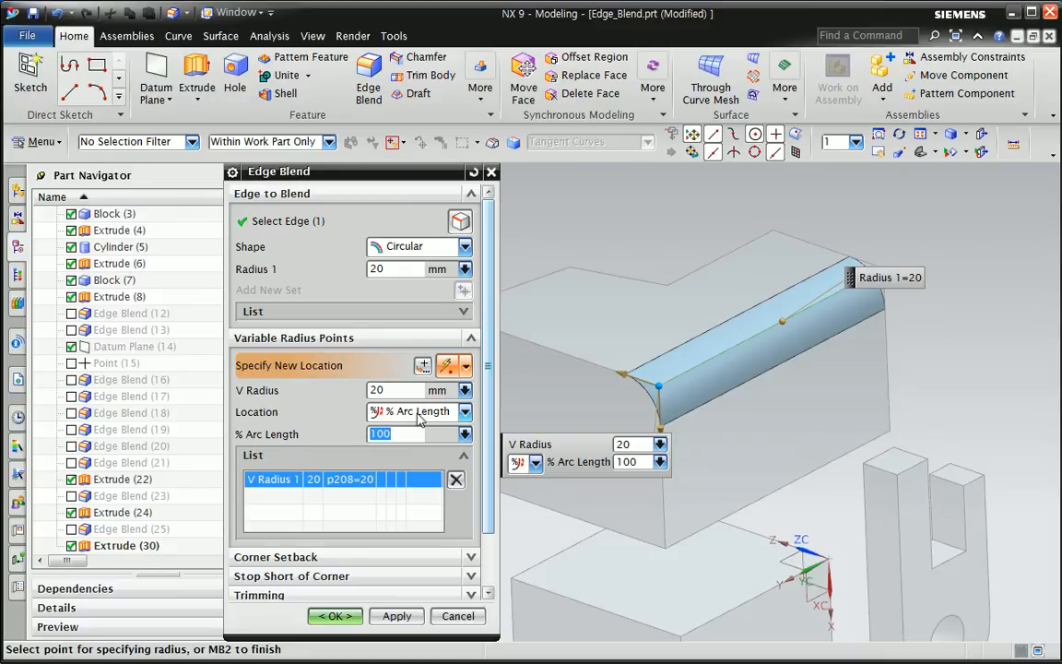
{"action": "left_click", "coordinate": [419, 412]}
{"action": "left_click", "coordinate": [408, 444]}
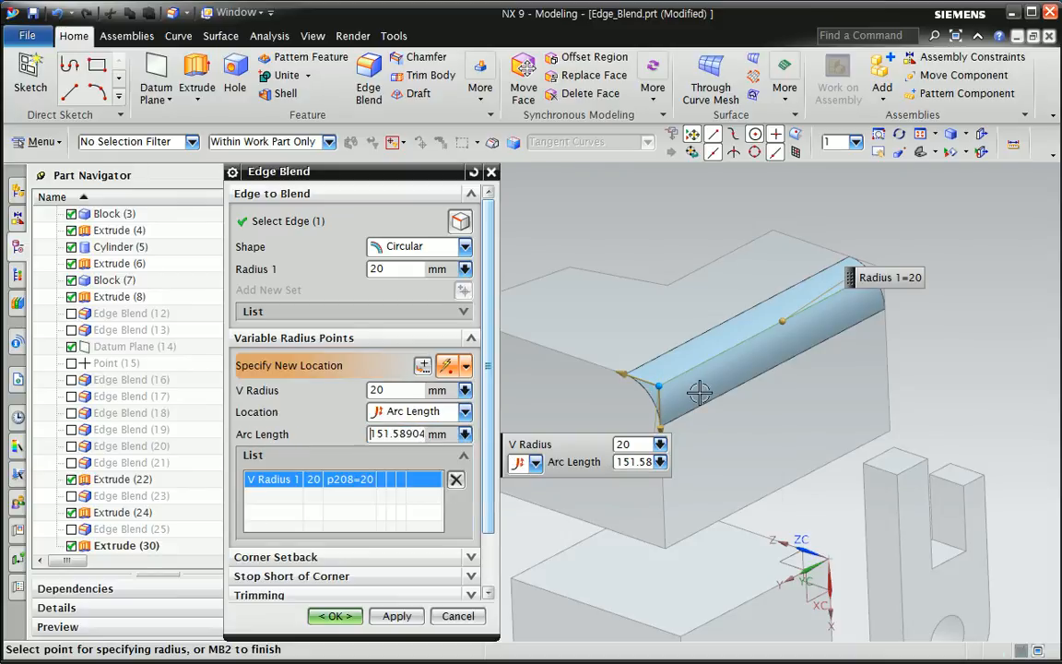
{"action": "left_click", "coordinate": [408, 414]}
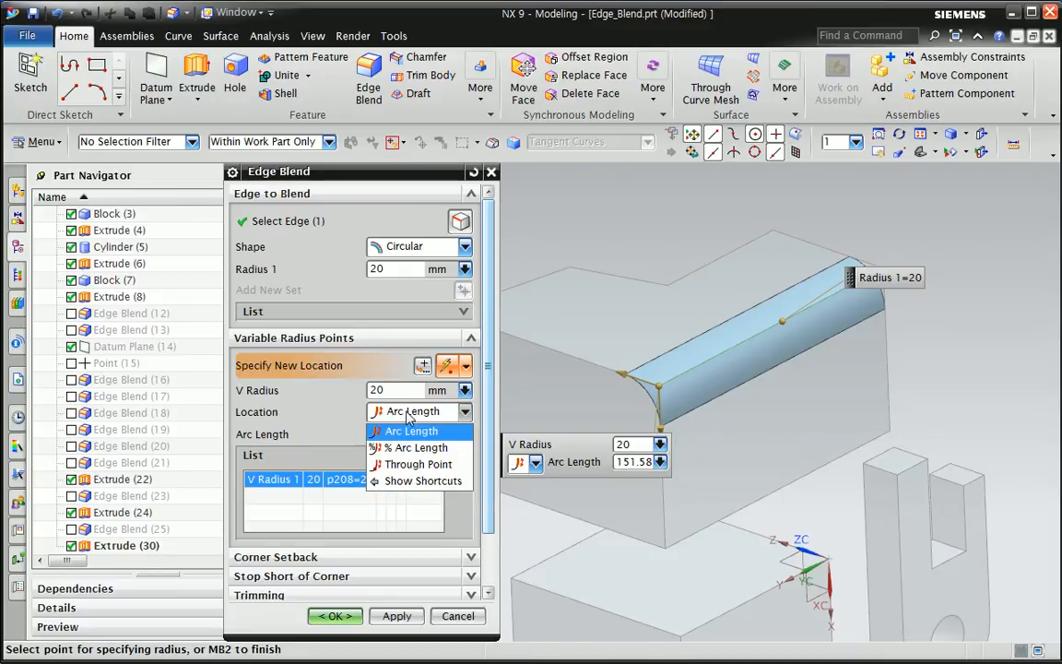
{"action": "left_click", "coordinate": [410, 447]}
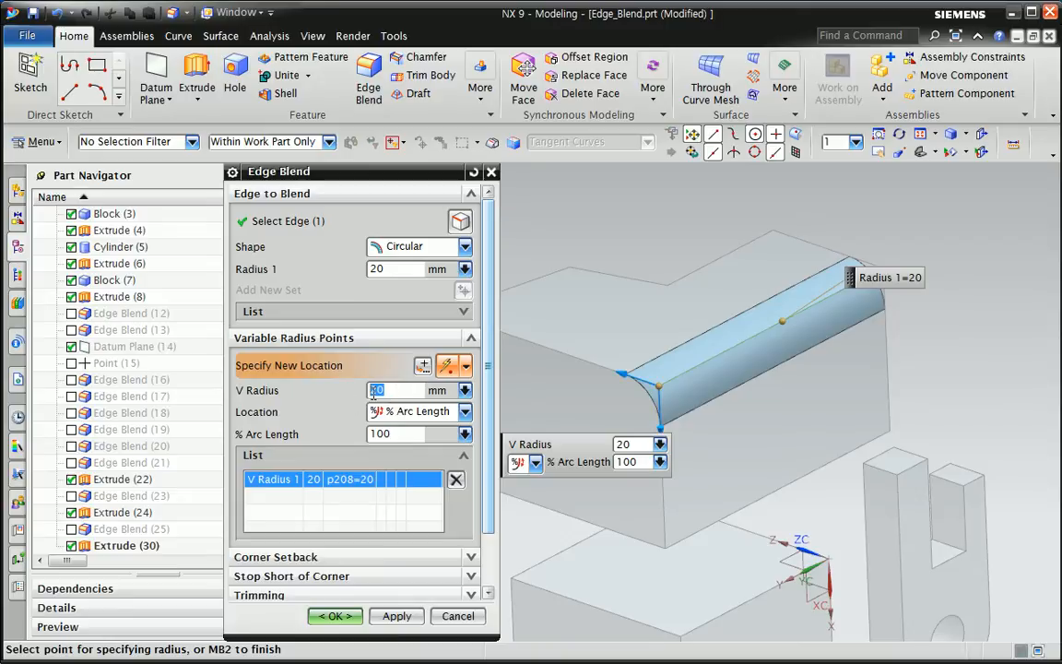
{"action": "left_click", "coordinate": [373, 412]}
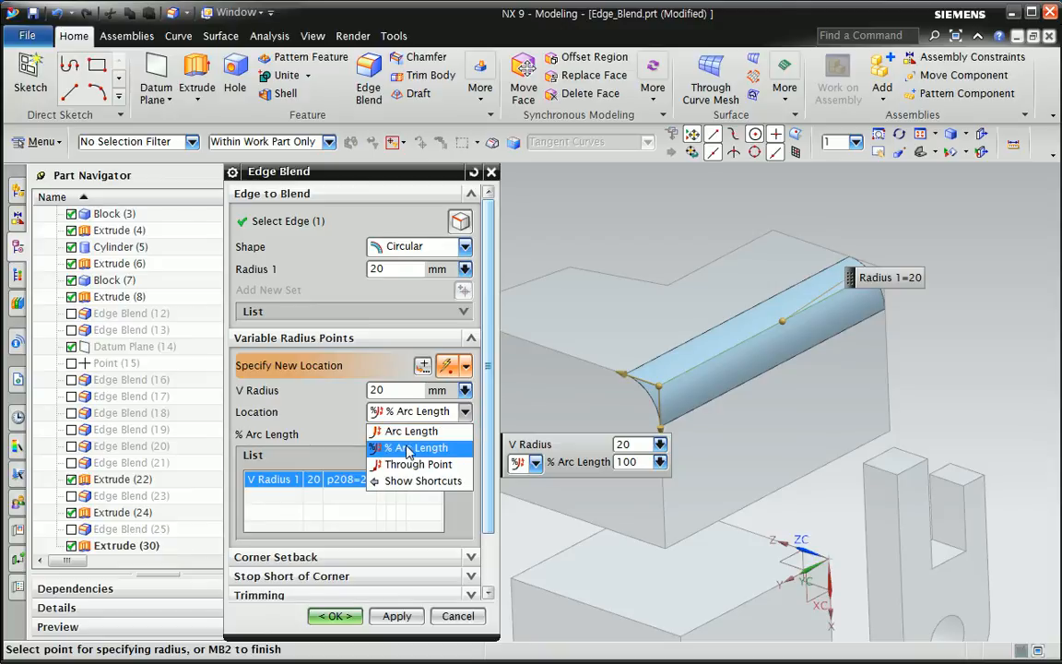
- Set the variable radius at the near end point to 5 mm
{"action": "left_click", "coordinate": [377, 391]}
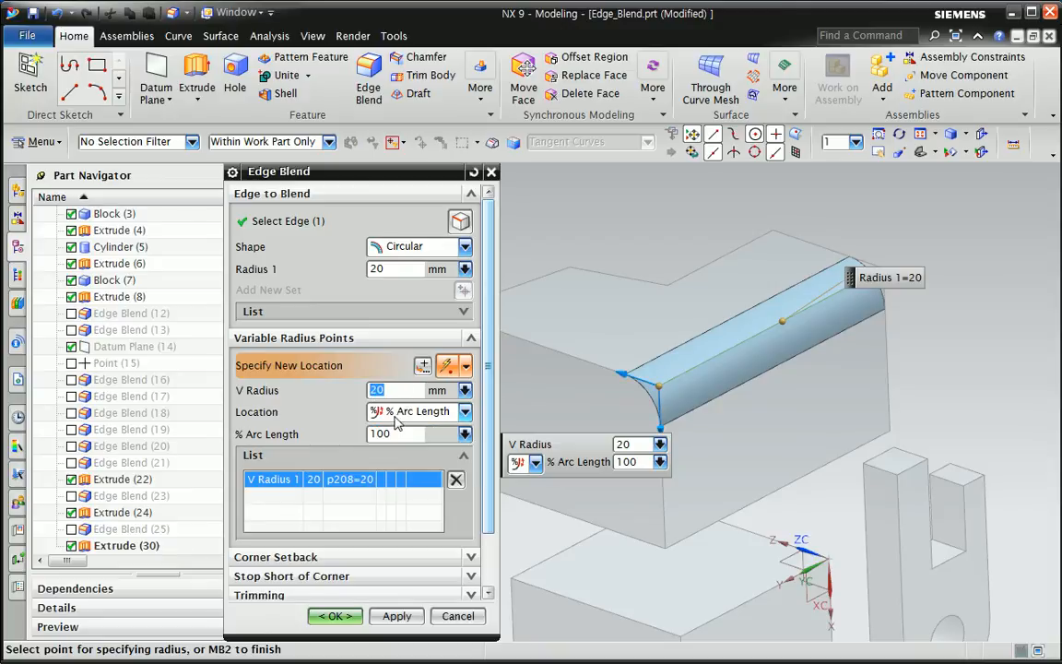
{"action": "type", "text": "5"}
{"action": "key", "text": "Tab"}
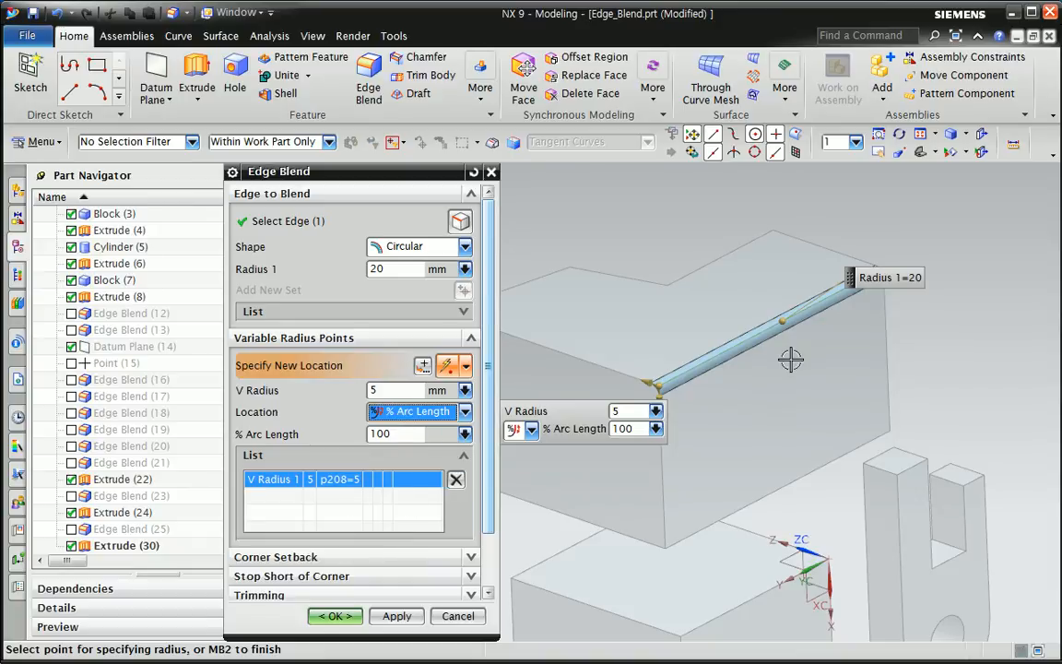
- Add a second variable radius point at the far end of the edge with a radius of 20 mm
{"action": "middle_click_drag", "start_coordinate": [789, 358], "coordinate": [870, 301]}
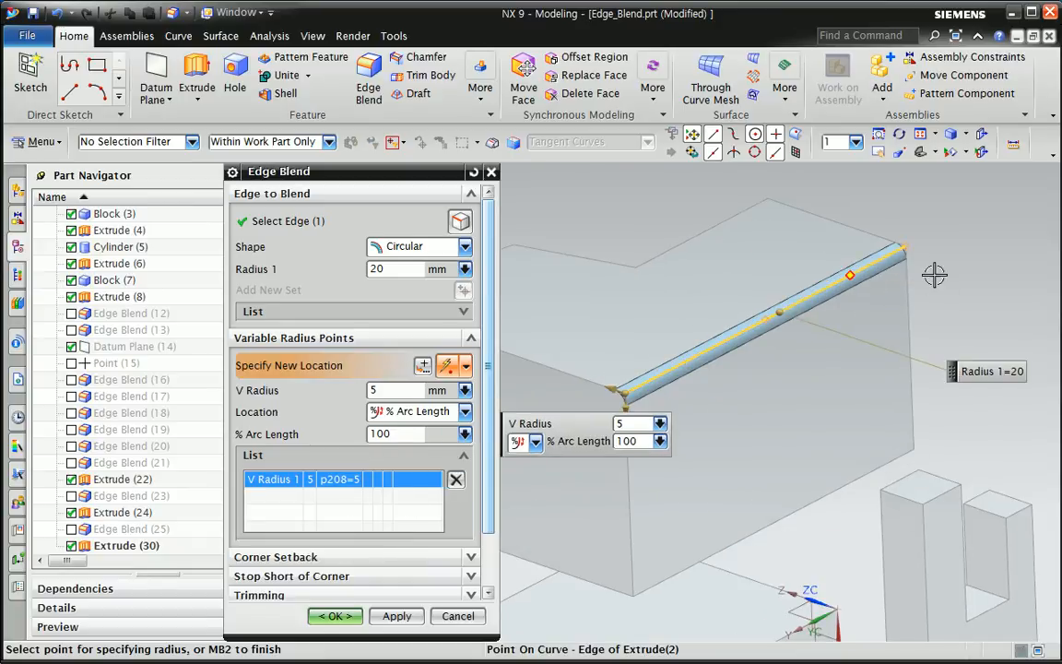
{"action": "left_click", "coordinate": [903, 249]}
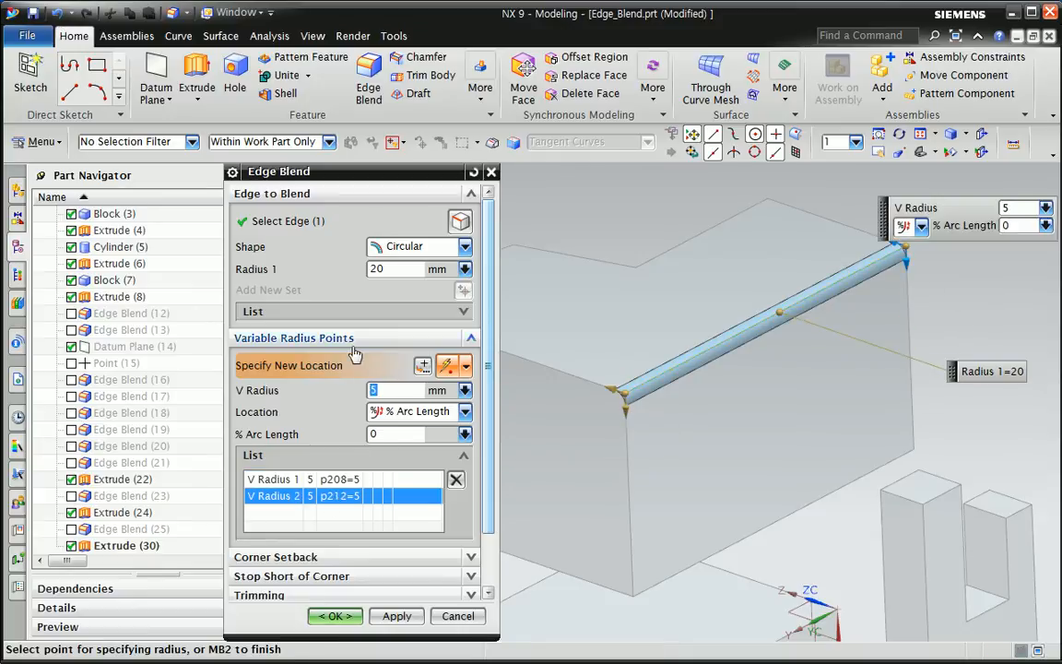
{"action": "type", "text": "20"}
{"action": "key", "text": "Tab"}
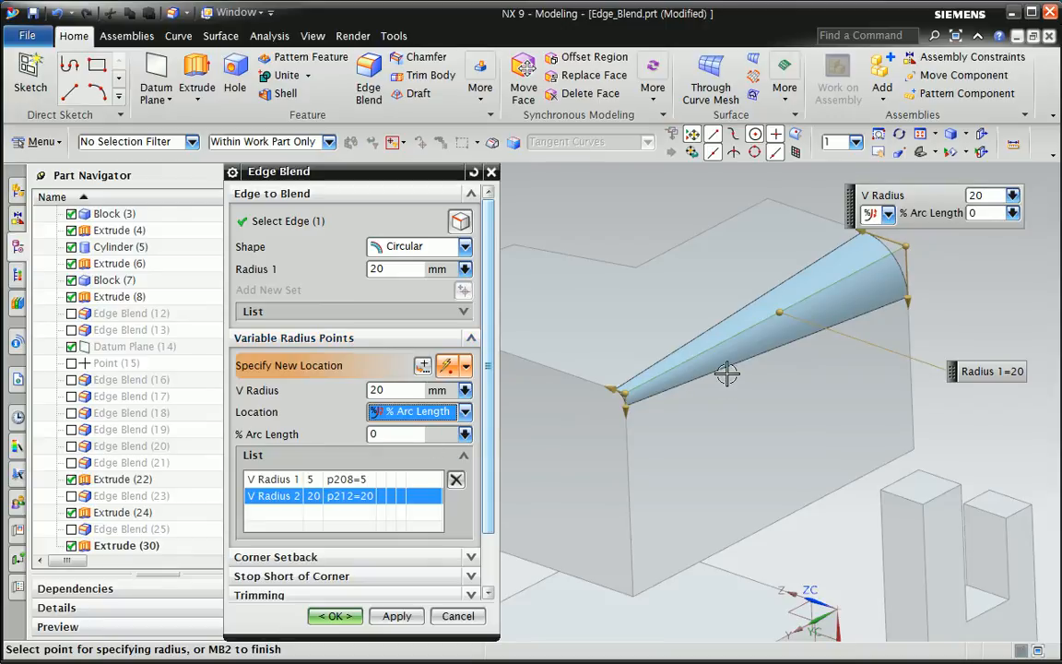
- Add a third variable radius point at about 57.6% arc length, try a radius of 10 mm, and set it to 1 mm
{"action": "left_click", "coordinate": [745, 332]}
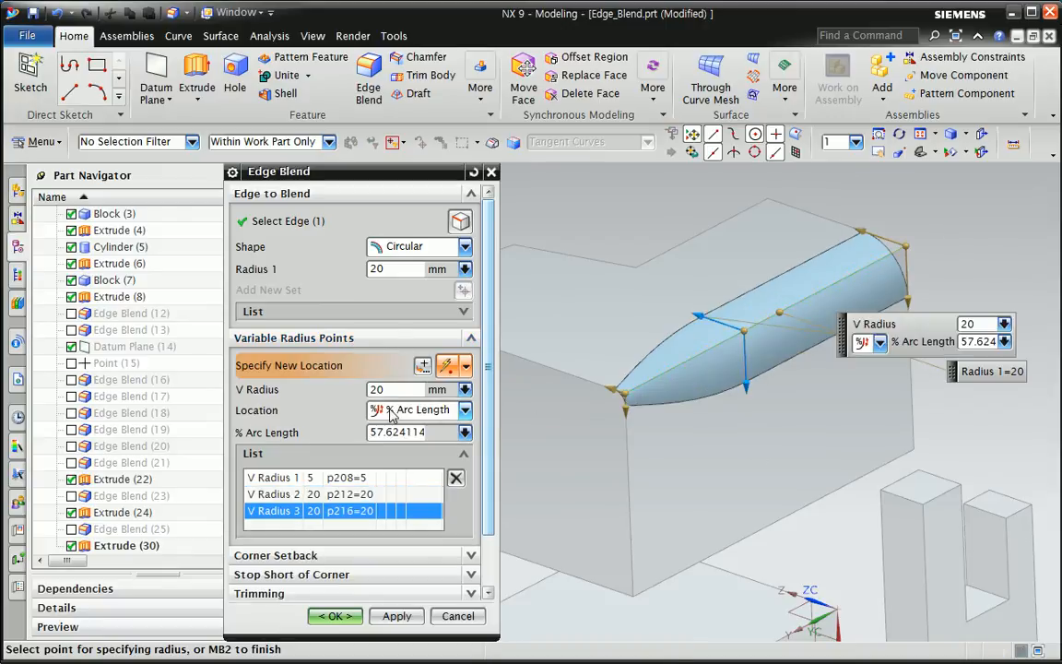
{"action": "double_click", "coordinate": [388, 391]}
{"action": "type", "text": "10"}
{"action": "key", "text": "Tab"}
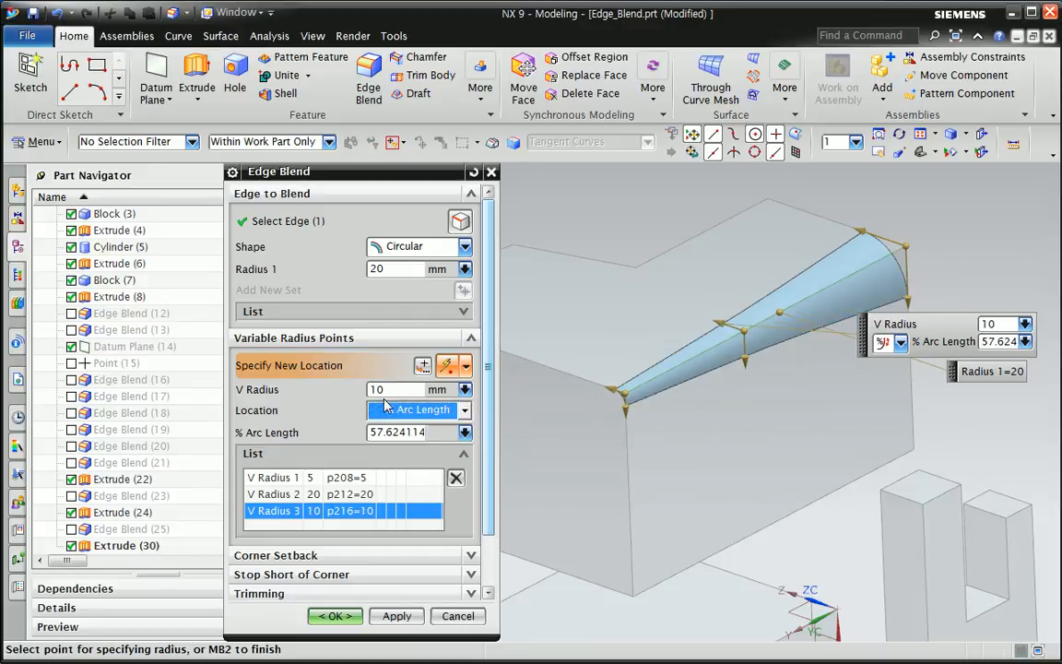
{"action": "left_click_drag", "start_coordinate": [388, 391], "coordinate": [315, 392]}
{"action": "type", "text": "1"}
{"action": "key", "text": "Tab"}
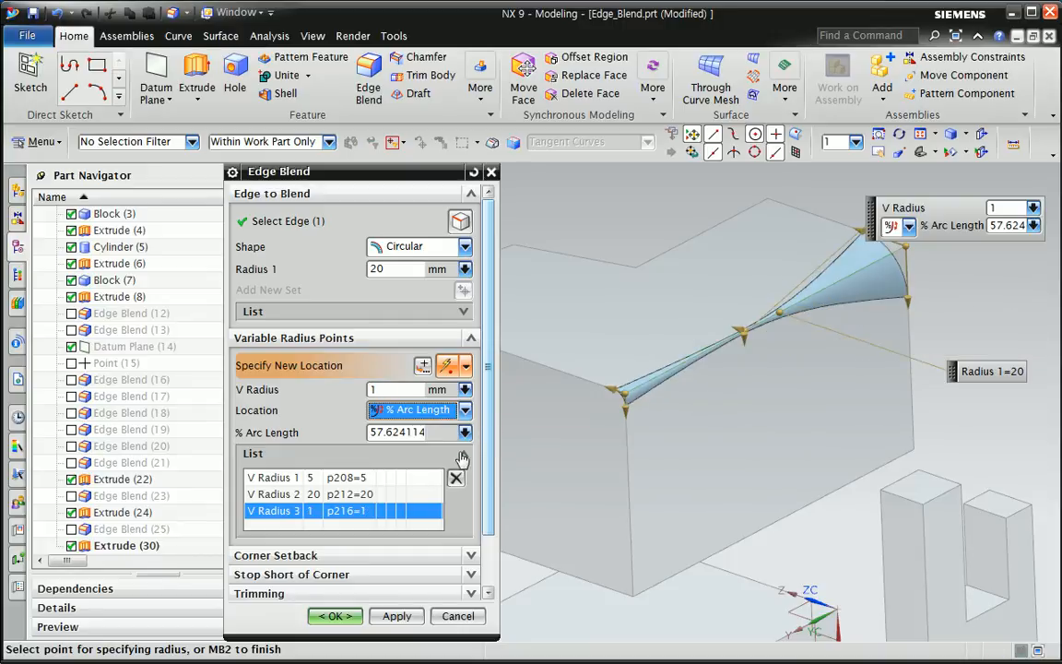
{"action": "left_click", "coordinate": [314, 480]}
{"action": "left_click", "coordinate": [312, 495]}
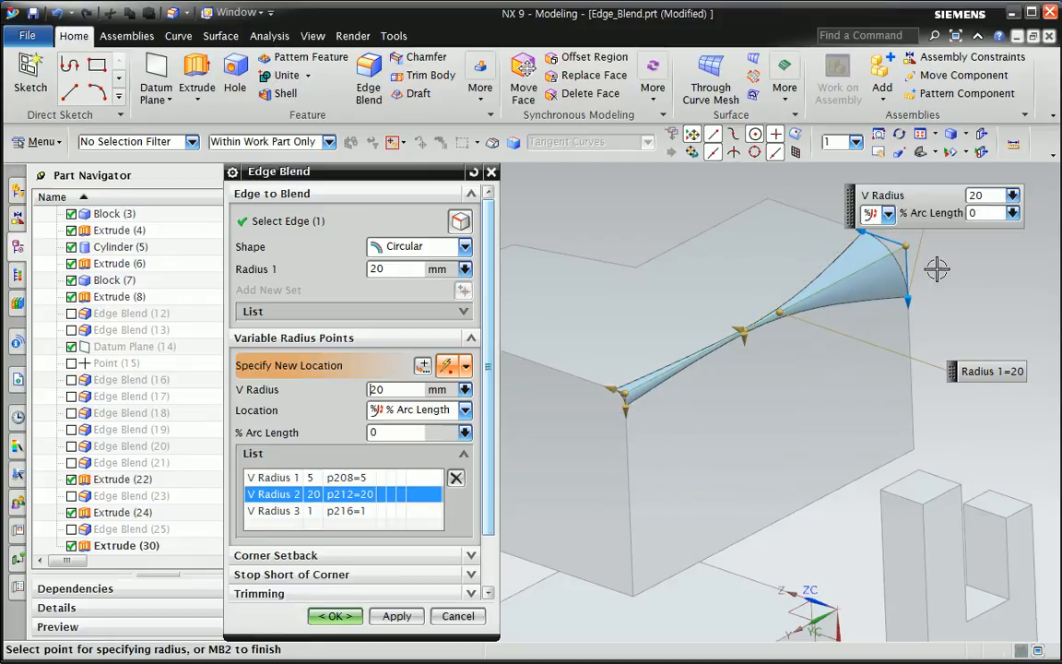
{"action": "left_click", "coordinate": [387, 509]}
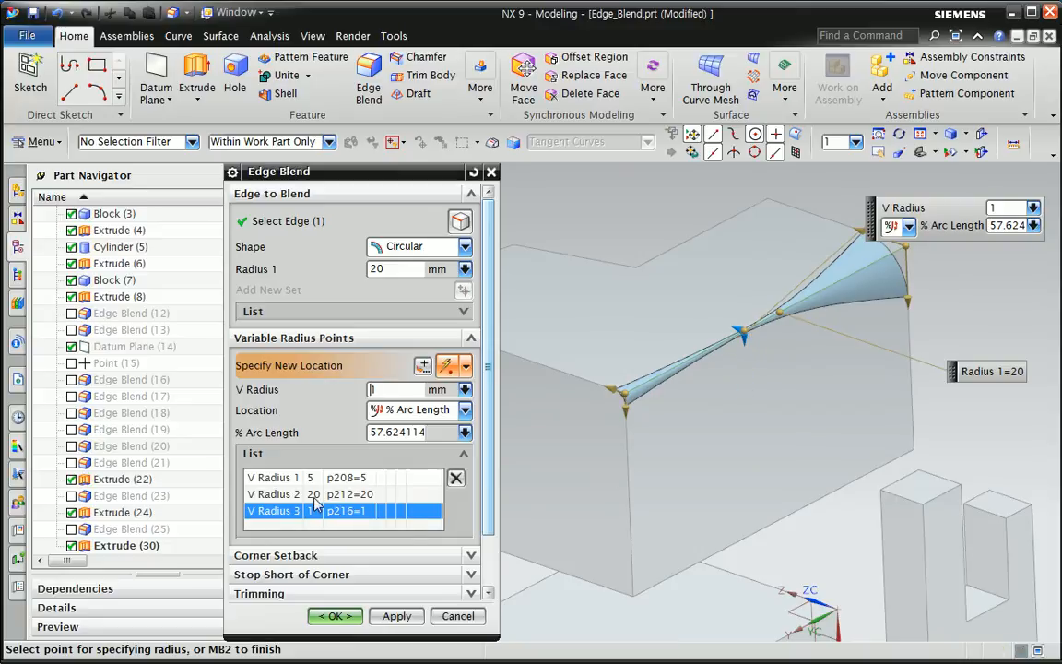
- Move the third variable radius point to 67% arc length and set its radius to 4 mm
{"action": "scroll", "coordinate": [495, 521], "scroll_direction": "down", "scroll_amount": 2}
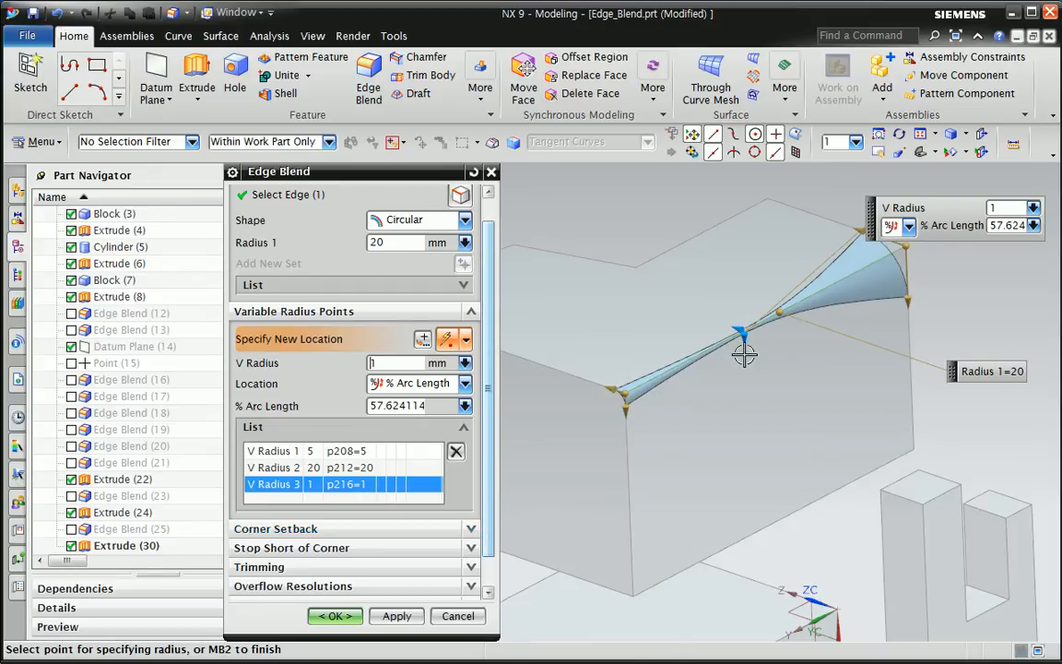
{"action": "left_click_drag", "start_coordinate": [745, 359], "coordinate": [746, 388]}
{"action": "left_click_drag", "start_coordinate": [743, 330], "coordinate": [718, 349]}
{"action": "left_click_drag", "start_coordinate": [722, 394], "coordinate": [720, 361]}
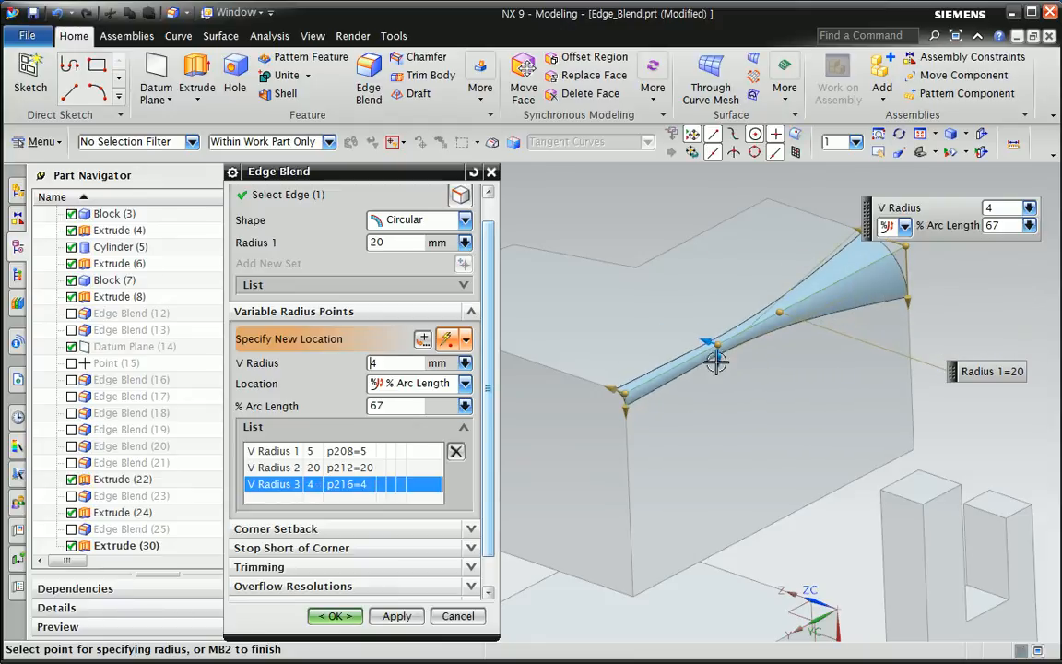
- Expand the Settings and Preview sections of the Edge Blend options and examine them
{"action": "scroll", "coordinate": [488, 472], "scroll_direction": "down", "scroll_amount": 1}
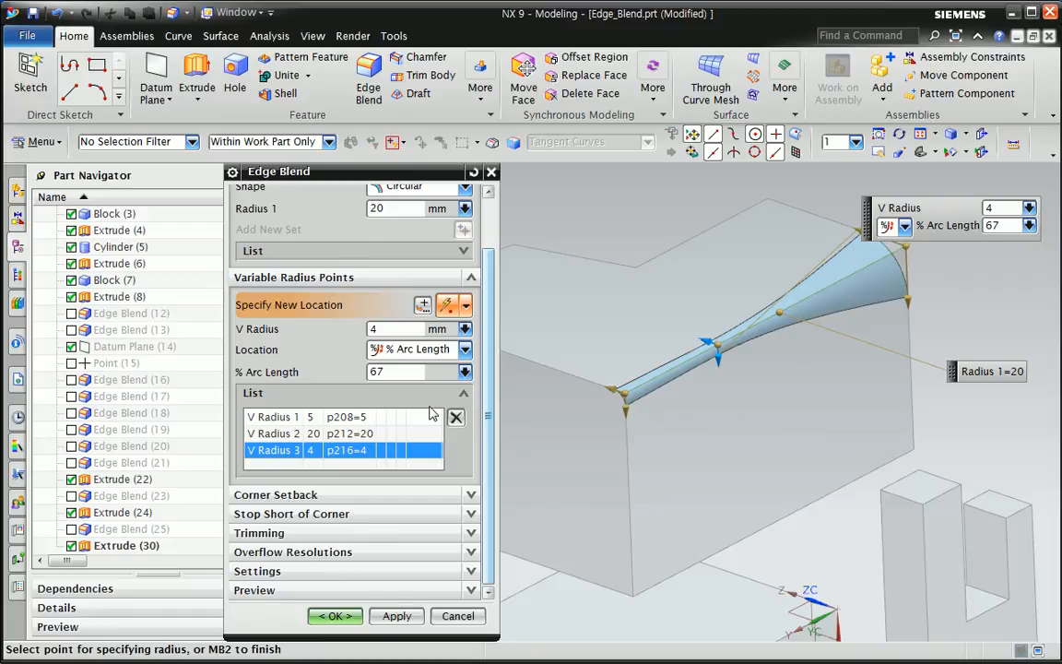
{"action": "left_click", "coordinate": [473, 591]}
{"action": "scroll", "coordinate": [492, 512], "scroll_direction": "down", "scroll_amount": 1}
{"action": "left_click", "coordinate": [471, 532]}
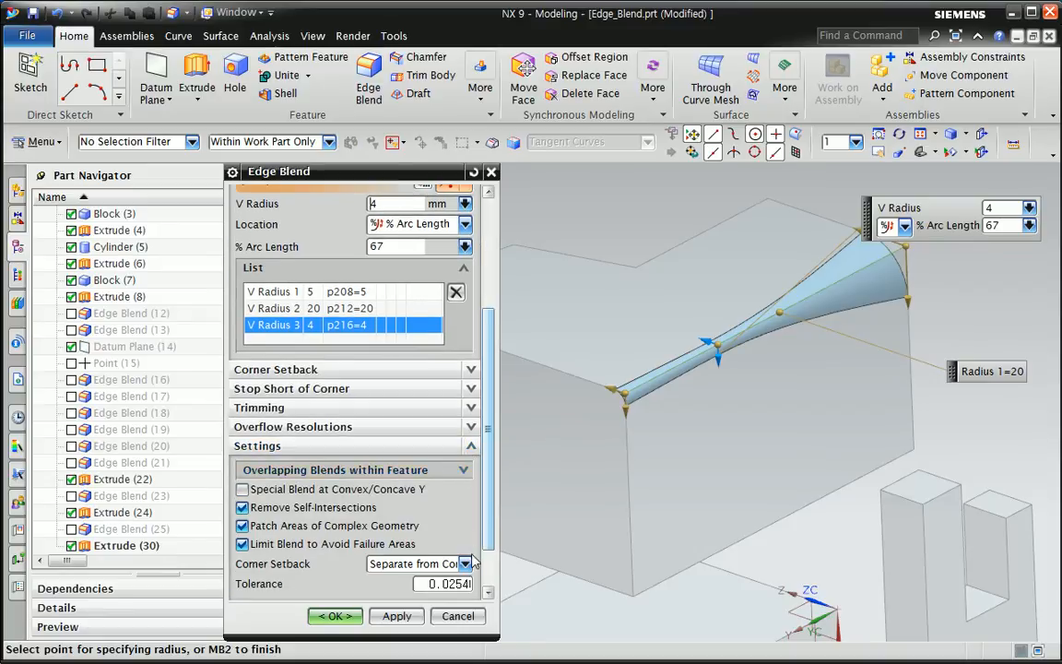
{"action": "scroll", "coordinate": [489, 512], "scroll_direction": "down", "scroll_amount": 1}
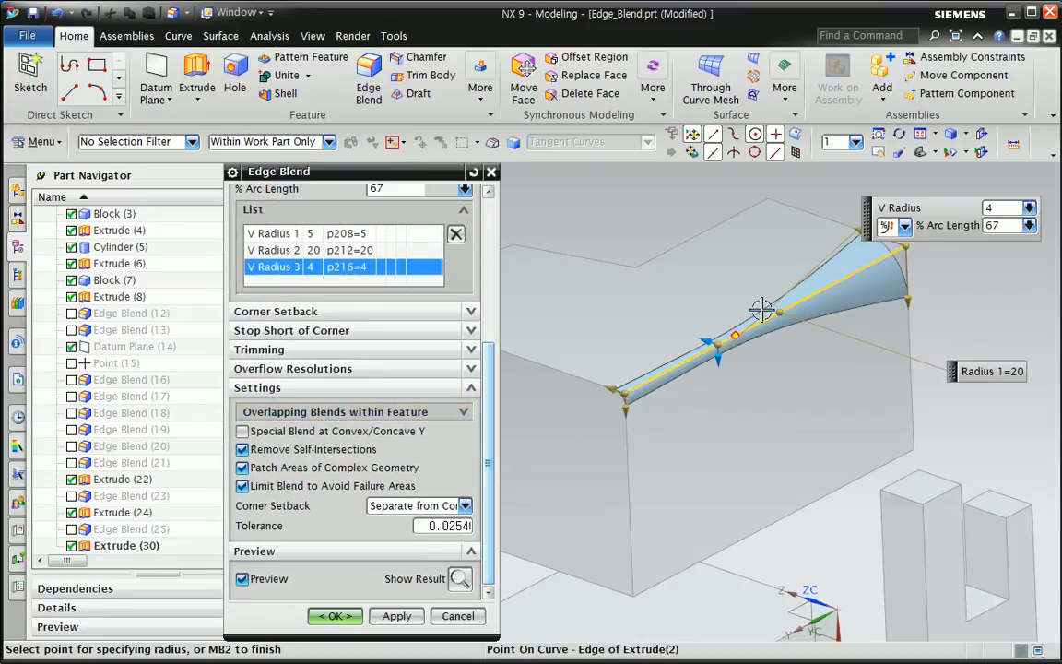
- Set the variable radius at the far end of the blended edge to 32 mm
{"action": "middle_click_drag", "start_coordinate": [815, 320], "coordinate": [853, 203]}
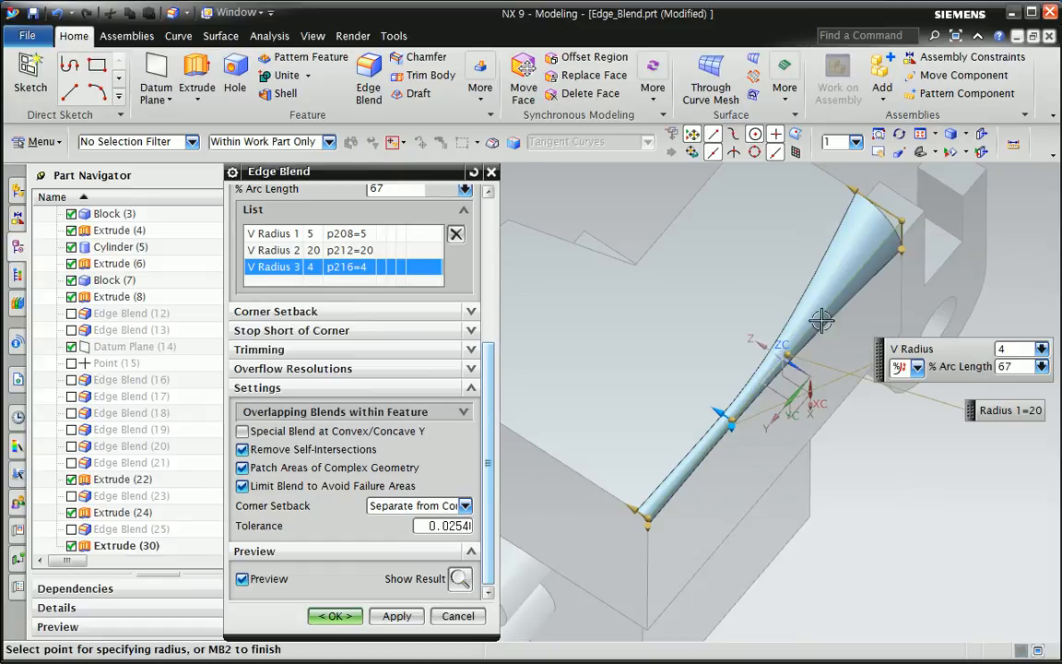
{"action": "left_click_drag", "start_coordinate": [860, 187], "coordinate": [824, 175]}
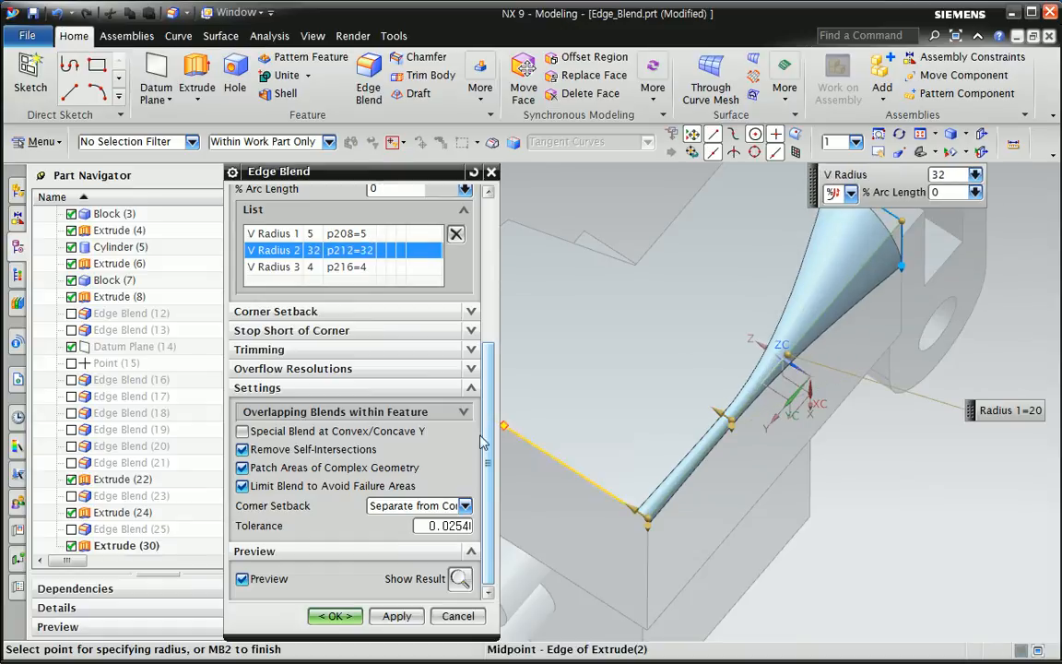
- Look at the Corner Setback and Overflow Resolutions options, collapsing each section again
{"action": "left_click", "coordinate": [422, 314]}
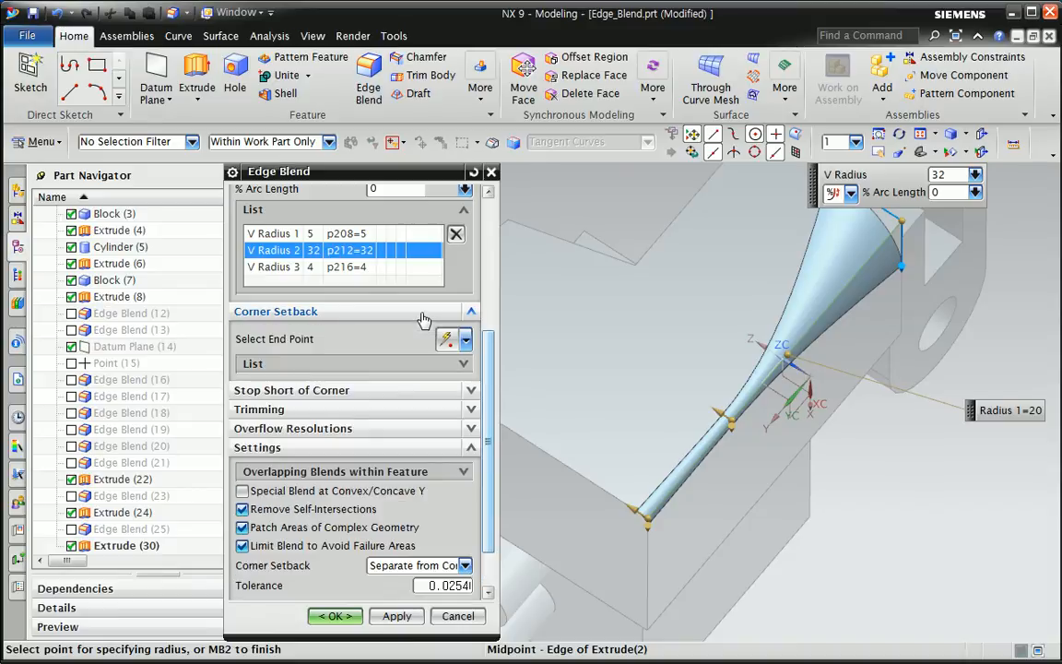
{"action": "left_click", "coordinate": [422, 315]}
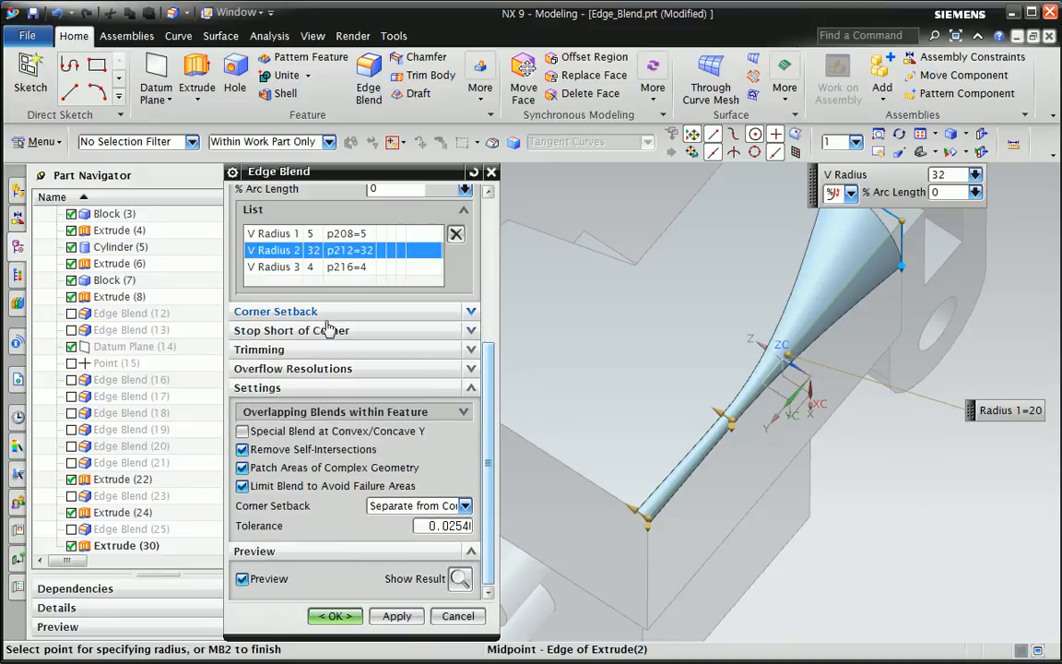
{"action": "left_click", "coordinate": [329, 372]}
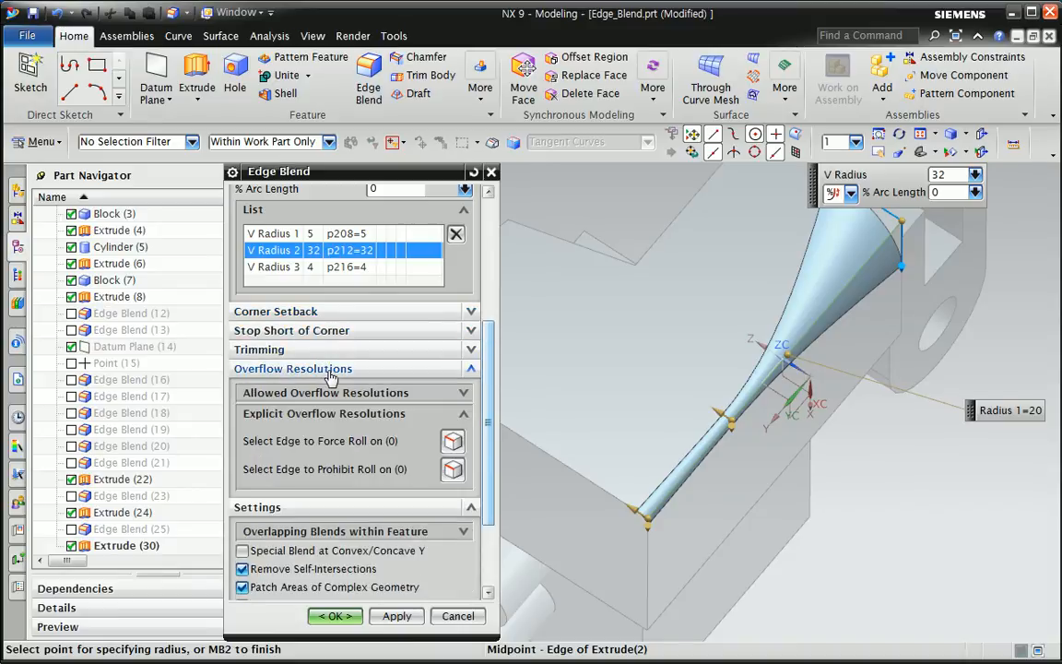
{"action": "left_click", "coordinate": [438, 372]}
- Check the Edge Blend slide in the PowerPoint lecture notes and return to NX
{"action": "mouse_move", "coordinate": [783, 426]}
{"action": "middle_mouse_down"}
{"action": "mouse_move", "coordinate": [818, 410]}
{"action": "mouse_move", "coordinate": [796, 419]}
{"action": "mouse_move", "coordinate": [798, 439]}
{"action": "middle_mouse_up"}
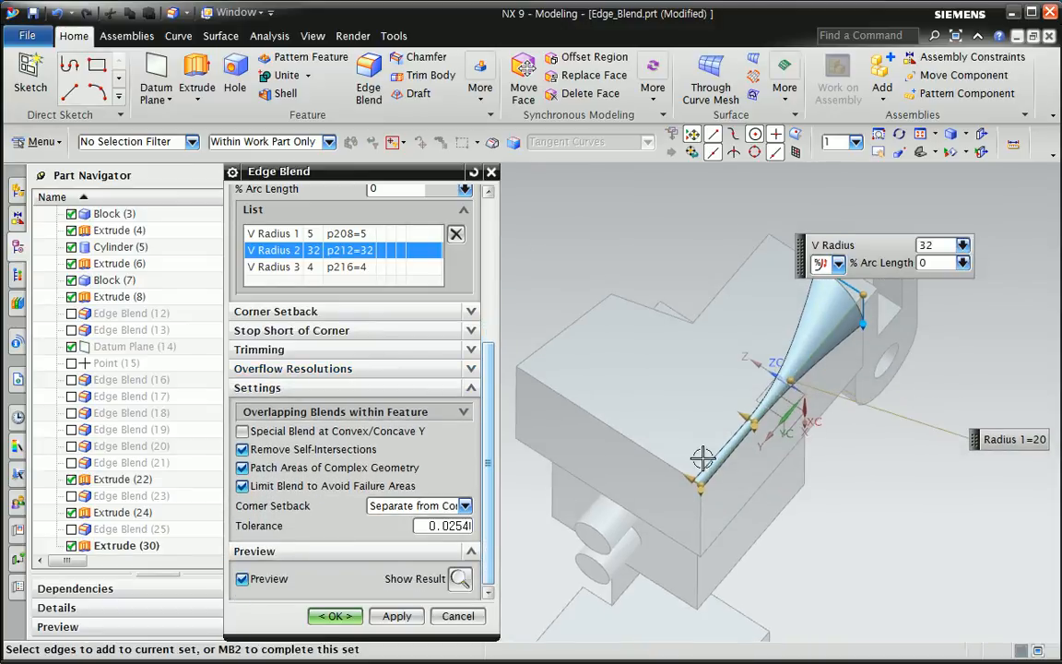
{"action": "left_click", "coordinate": [590, 662]}
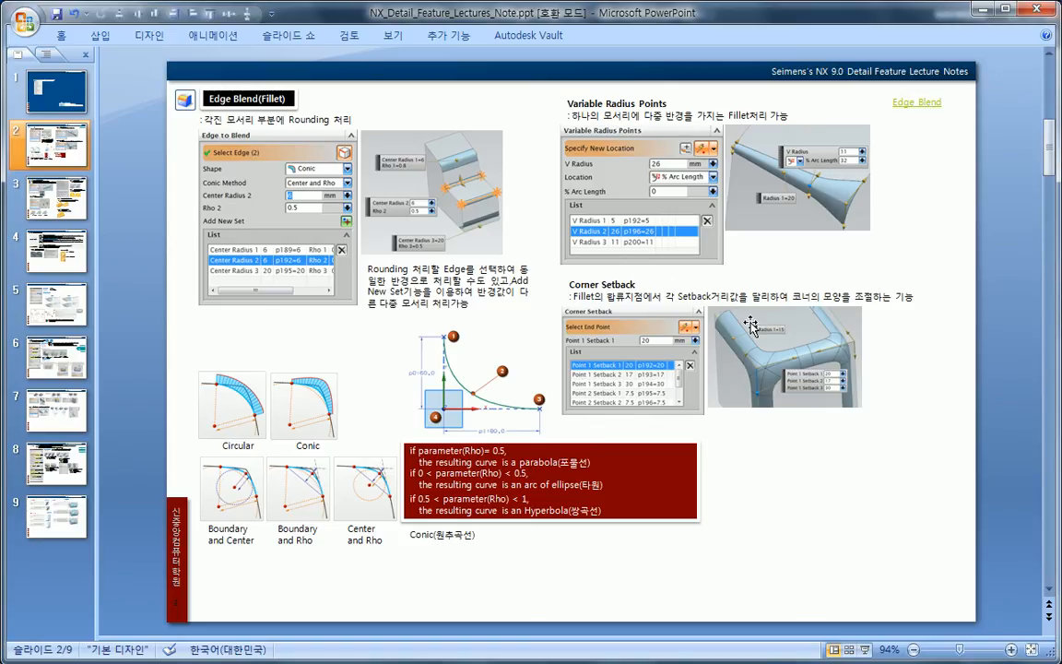
{"action": "left_click", "coordinate": [553, 662]}
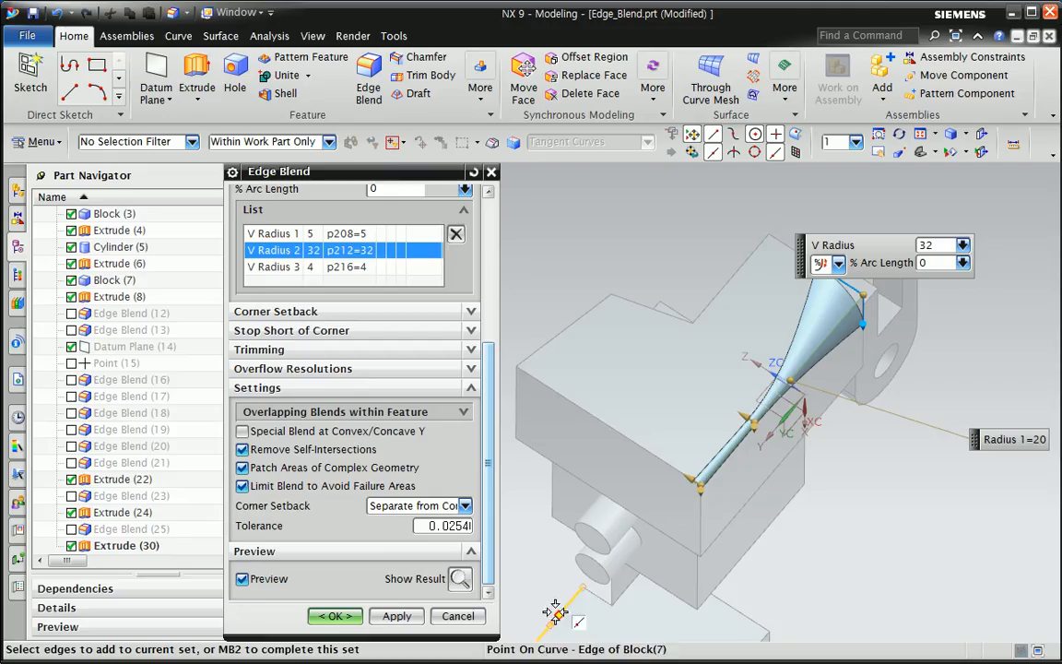
- Add the adjoining top front edge of the block as a second circular blend set with a 20 mm radius
{"action": "scroll", "coordinate": [493, 449], "scroll_direction": "up", "scroll_amount": 5}
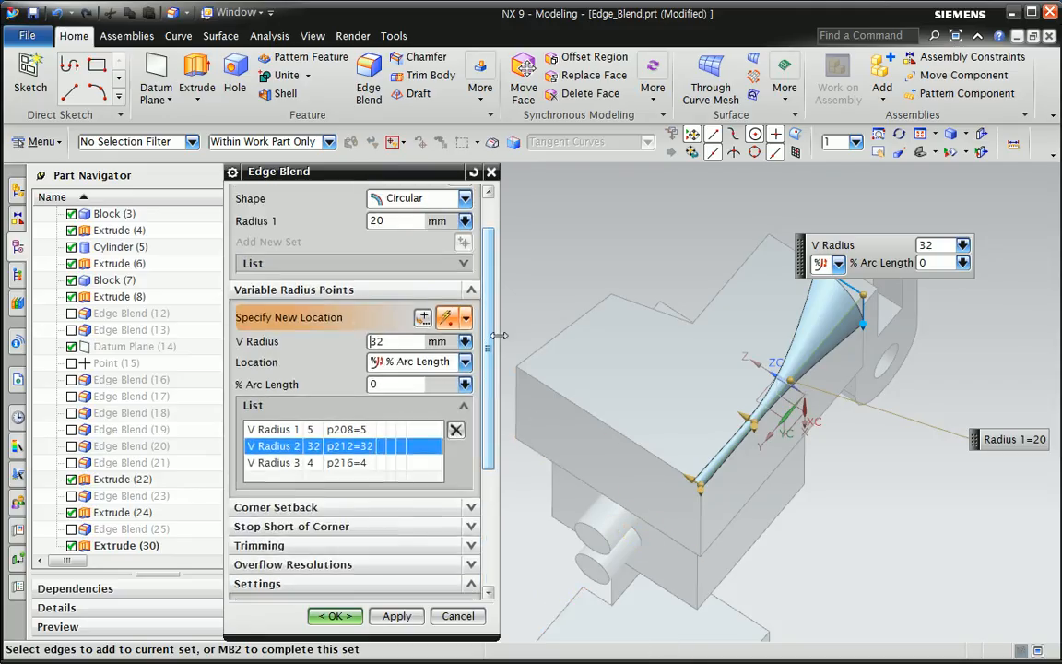
{"action": "scroll", "coordinate": [445, 314], "scroll_direction": "up", "scroll_amount": 2}
{"action": "left_click", "coordinate": [423, 314]}
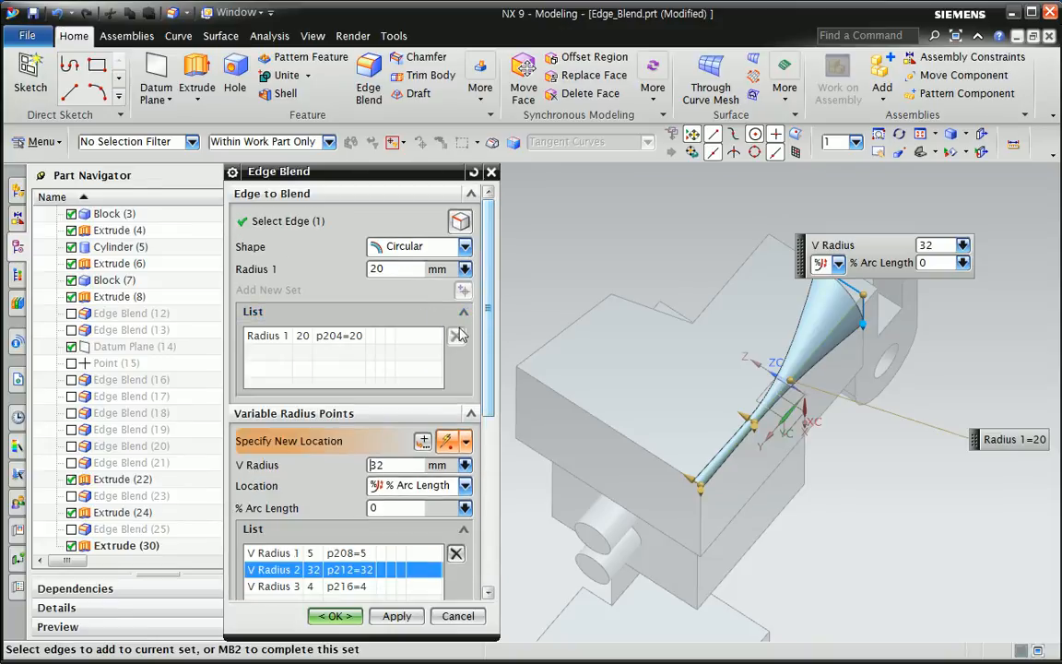
{"action": "left_click", "coordinate": [336, 229]}
{"action": "left_click", "coordinate": [464, 290]}
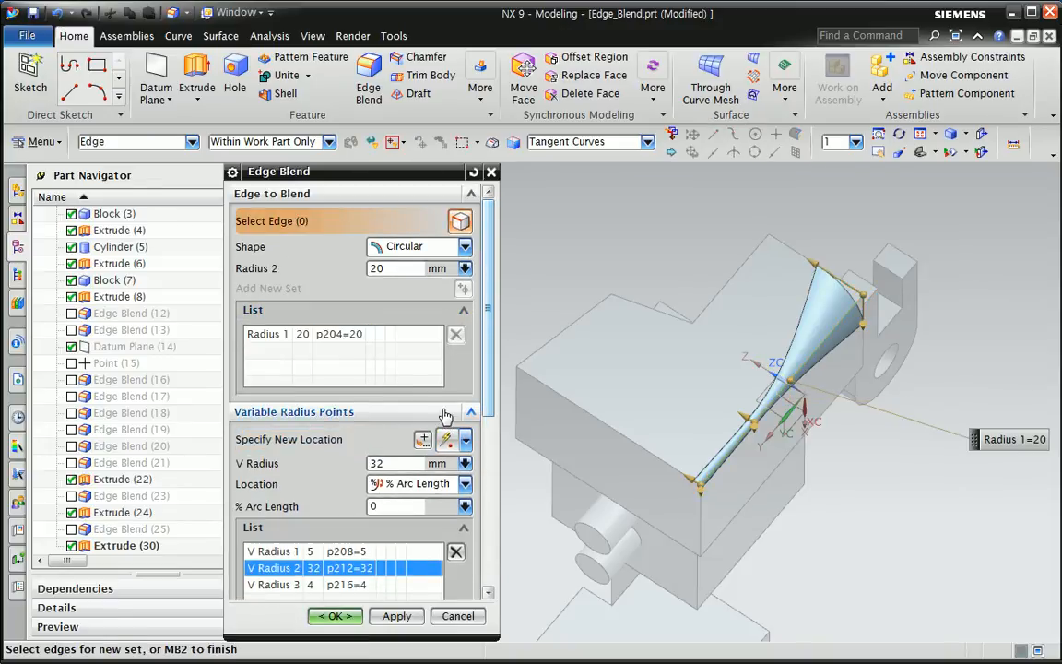
{"action": "left_click", "coordinate": [571, 402]}
{"action": "left_click", "coordinate": [464, 290]}
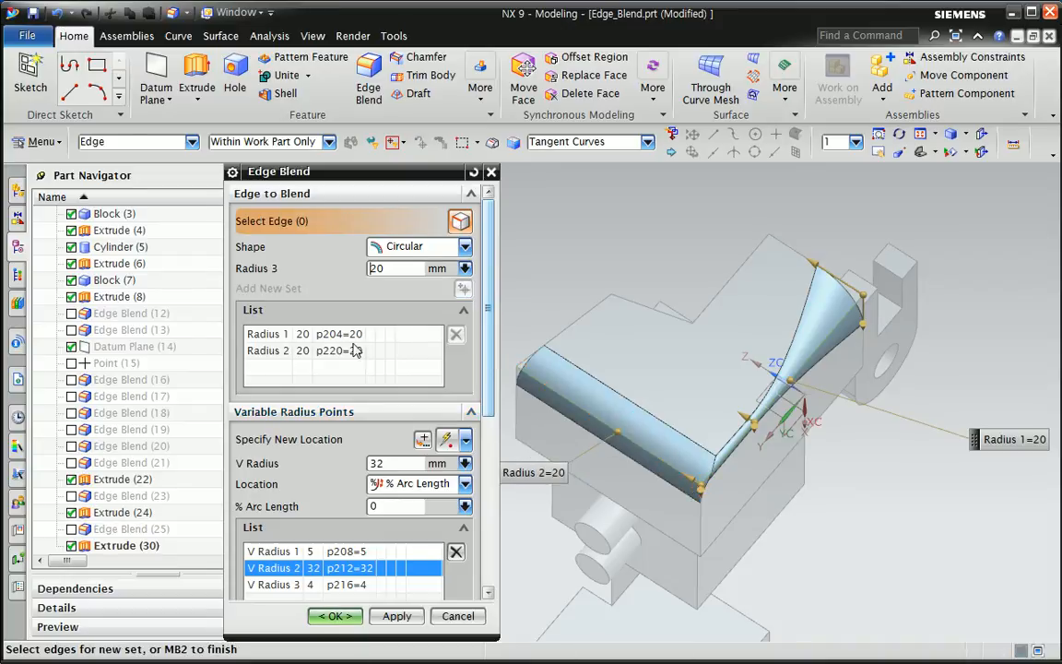
- Add a variable radius point at 100% arc length on the second edge with a radius of 10 mm
{"action": "scroll", "coordinate": [403, 385], "scroll_direction": "down", "scroll_amount": 5}
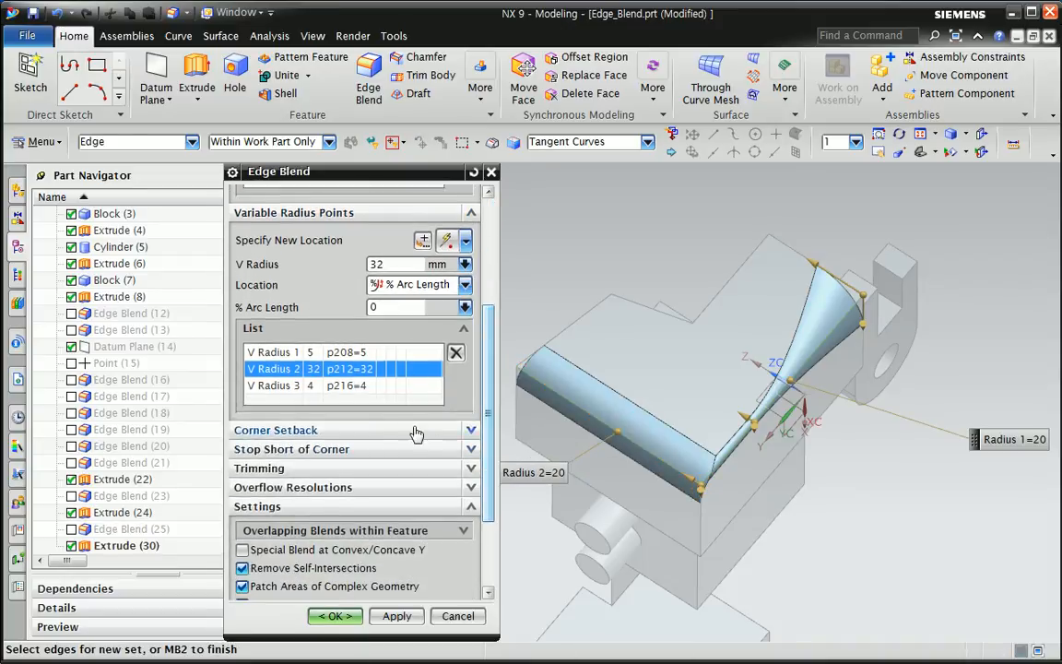
{"action": "left_click", "coordinate": [343, 240]}
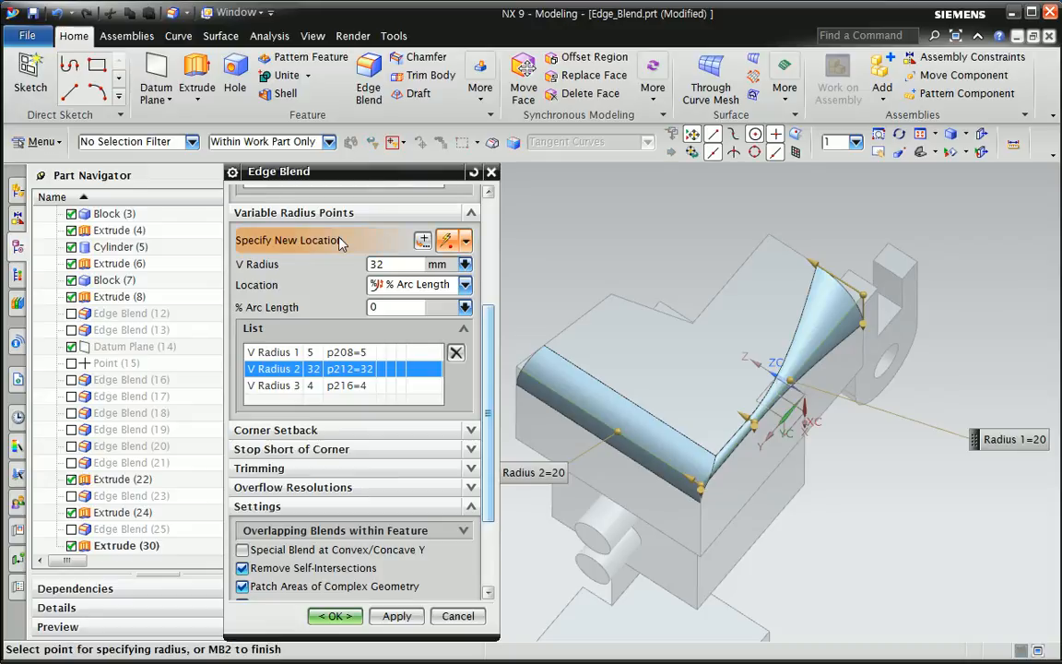
{"action": "left_click", "coordinate": [541, 378]}
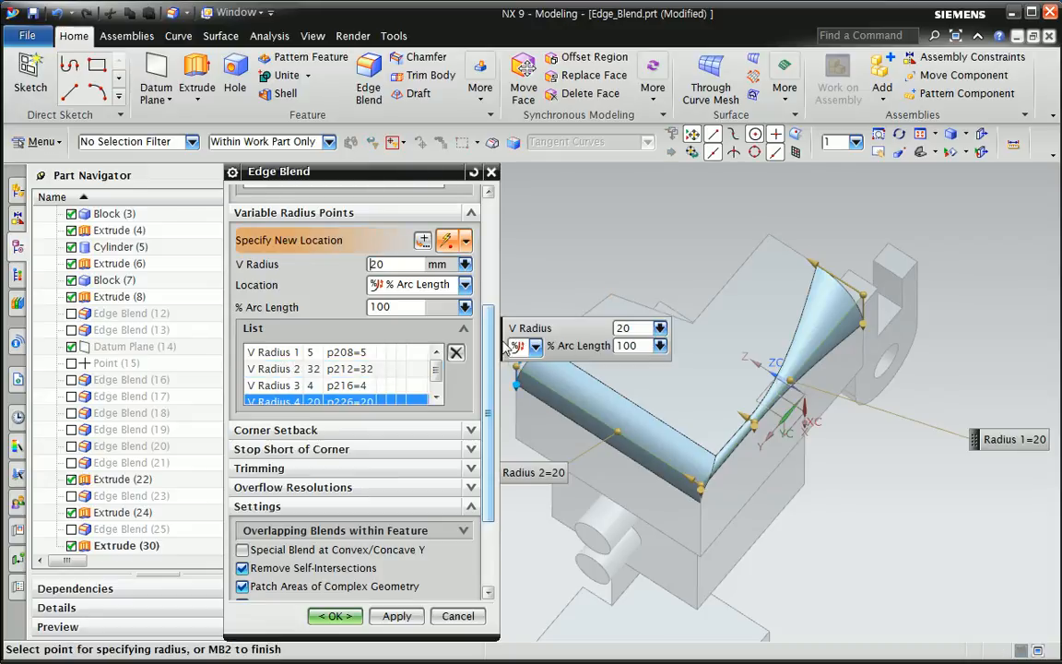
{"action": "left_click_drag", "start_coordinate": [415, 178], "coordinate": [382, 178]}
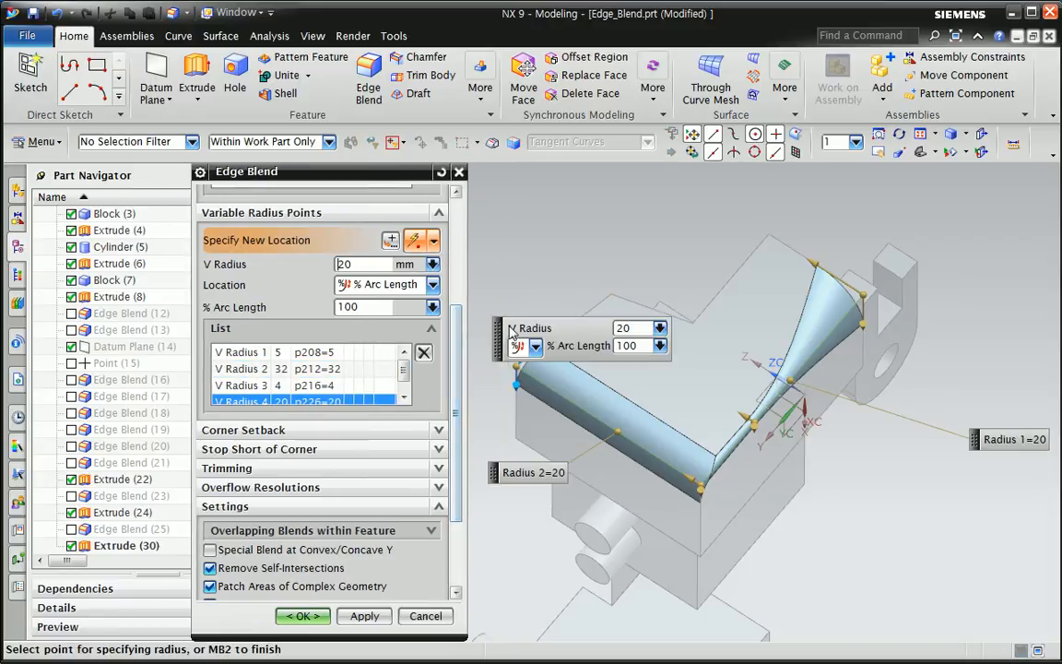
{"action": "left_click_drag", "start_coordinate": [541, 339], "coordinate": [530, 351]}
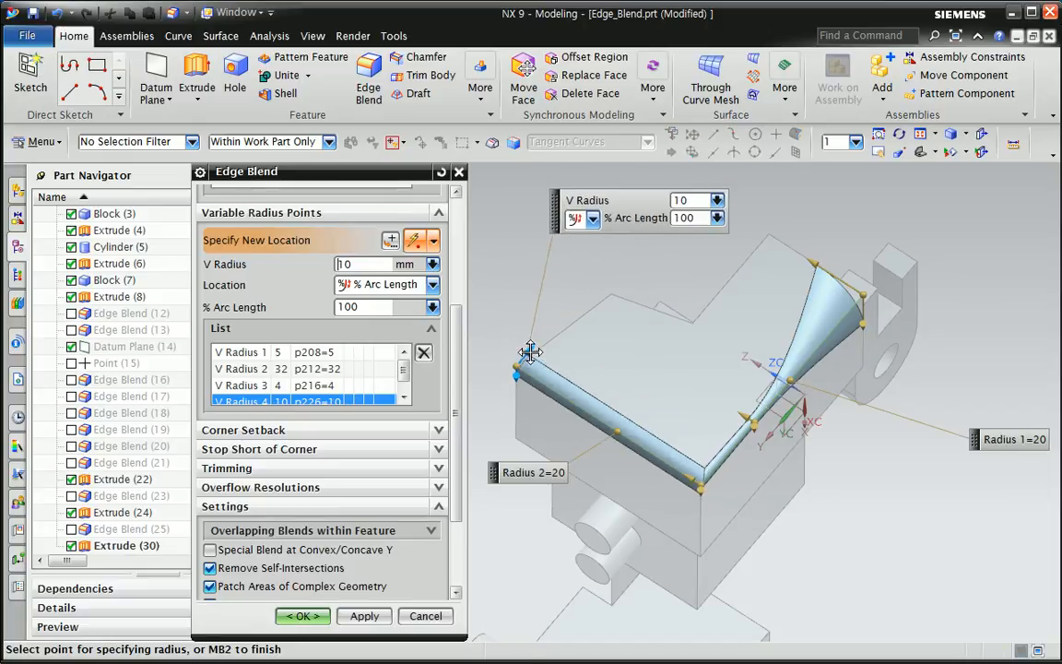
{"action": "left_click", "coordinate": [404, 398]}
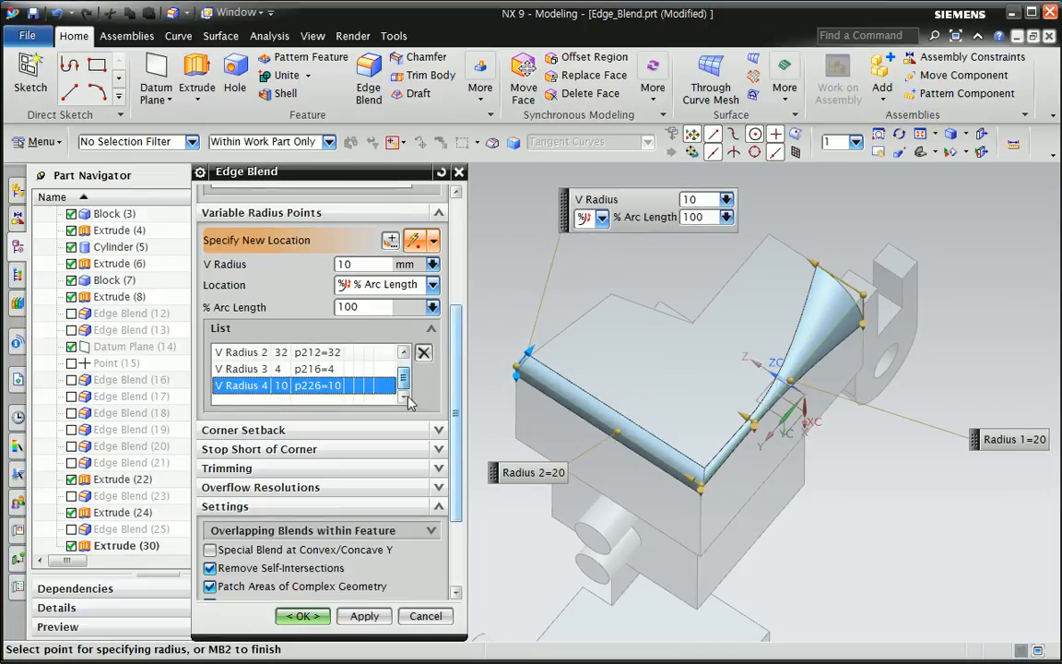
- Set the base radius of the second edge set to 50 mm
{"action": "left_click", "coordinate": [608, 425]}
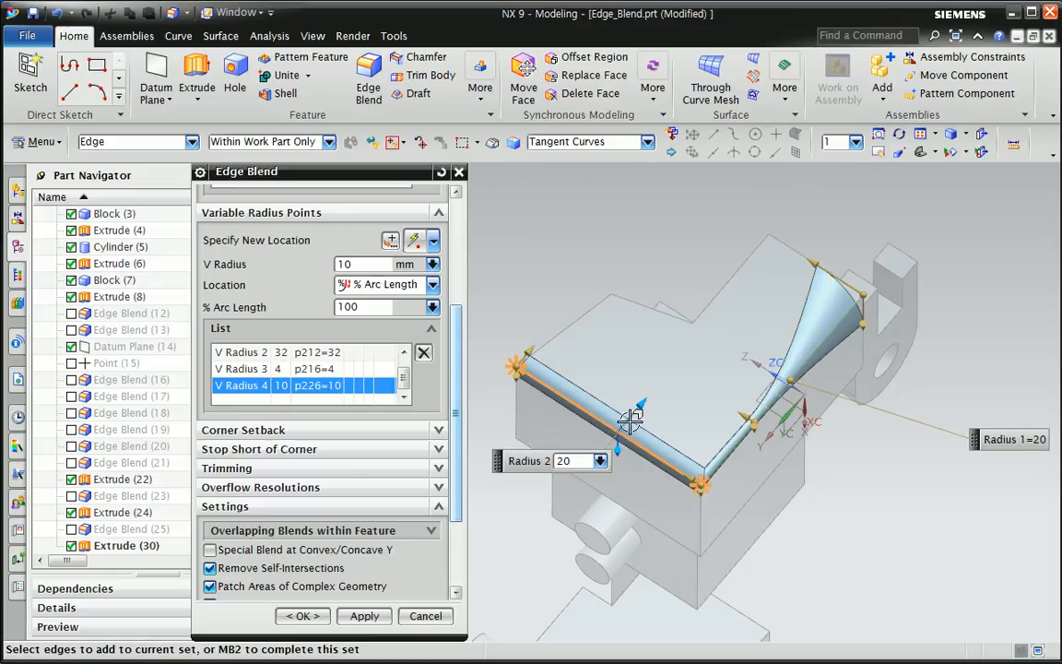
{"action": "left_click_drag", "start_coordinate": [644, 405], "coordinate": [654, 387]}
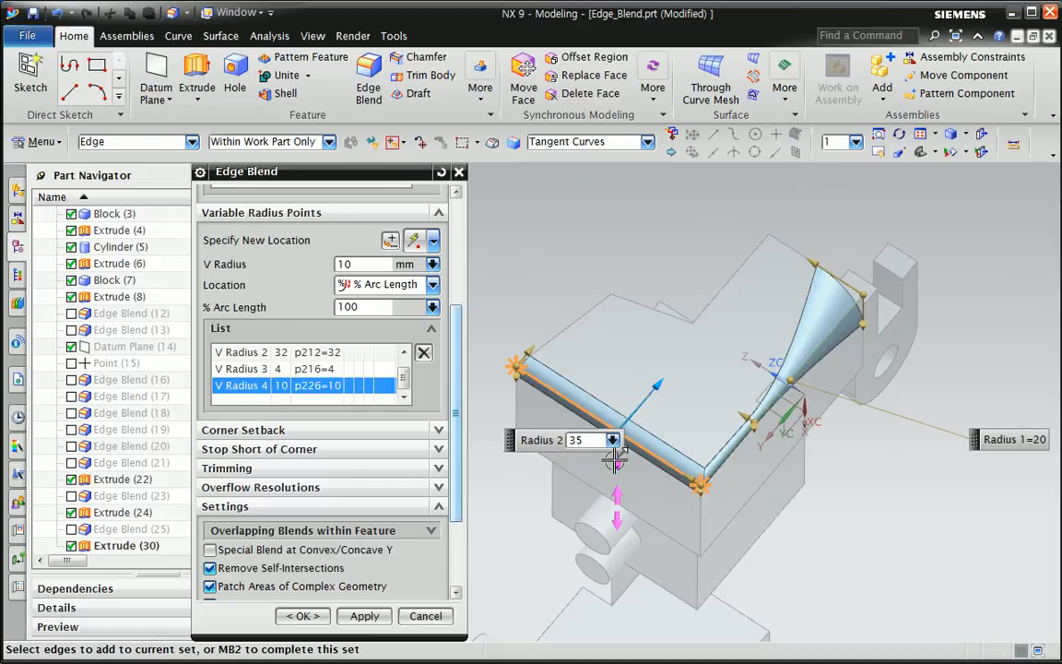
{"action": "left_click_drag", "start_coordinate": [616, 463], "coordinate": [619, 476]}
- Delete the 10 mm variable radius point from the second edge
{"action": "left_click_drag", "start_coordinate": [405, 378], "coordinate": [407, 377]}
{"action": "left_click", "coordinate": [300, 387]}
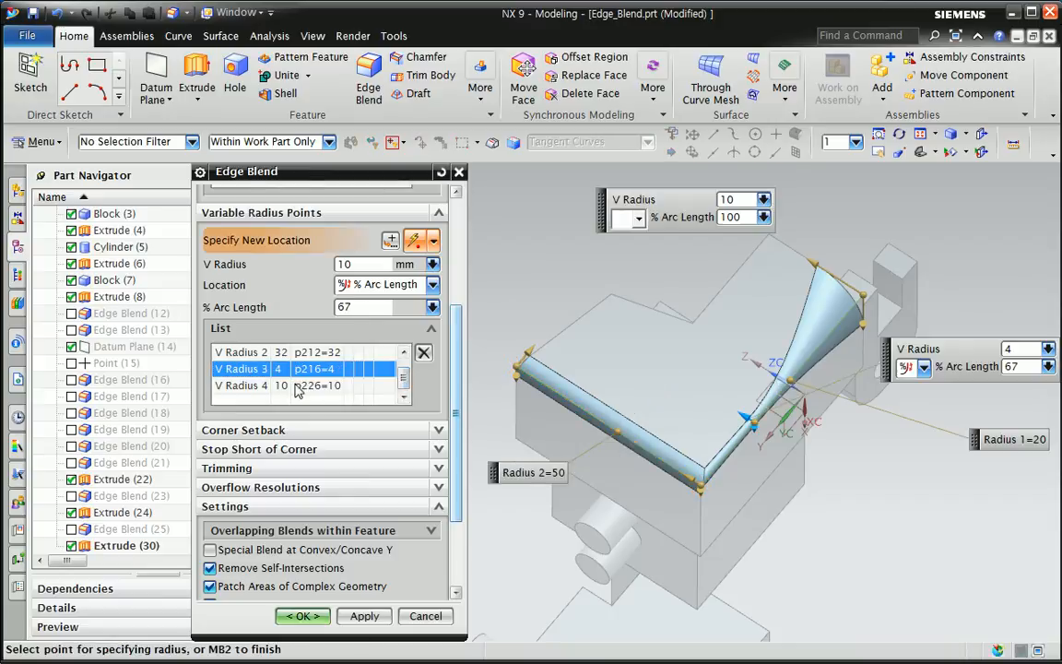
{"action": "left_click", "coordinate": [423, 352]}
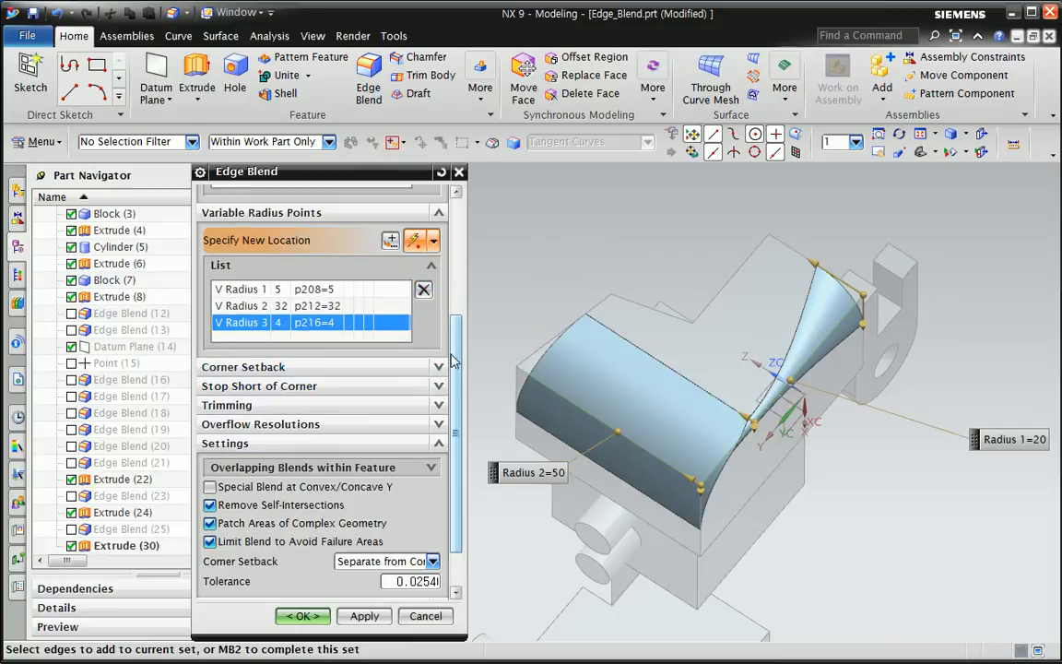
- Review the three remaining variable radius points one by one to see where each lies on the first edge
{"action": "scroll", "coordinate": [452, 360], "scroll_direction": "up", "scroll_amount": 1}
{"action": "left_click", "coordinate": [318, 323]}
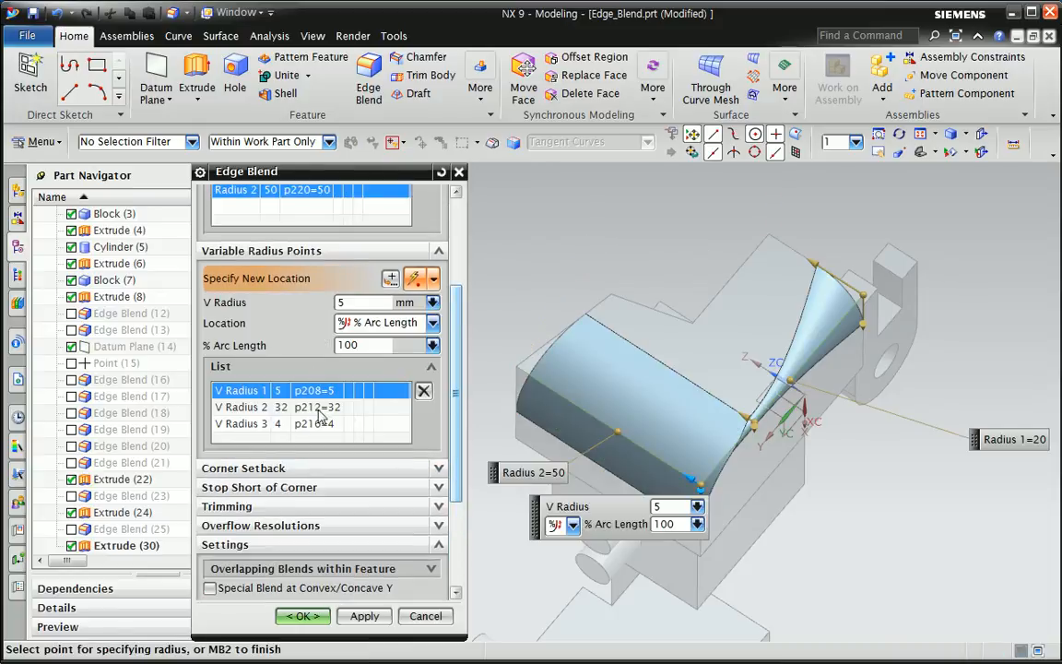
{"action": "left_click", "coordinate": [323, 406]}
{"action": "left_click", "coordinate": [322, 426]}
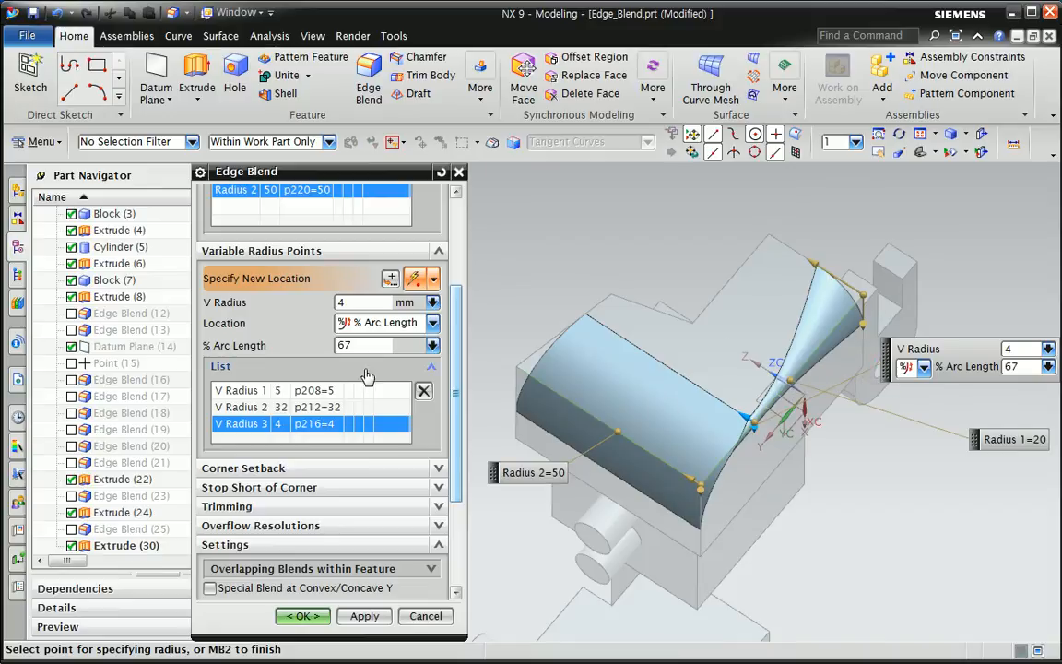
- Place a variable radius point at 100% arc length on the second edge and set its radius to 15 mm
{"action": "left_click", "coordinate": [515, 366]}
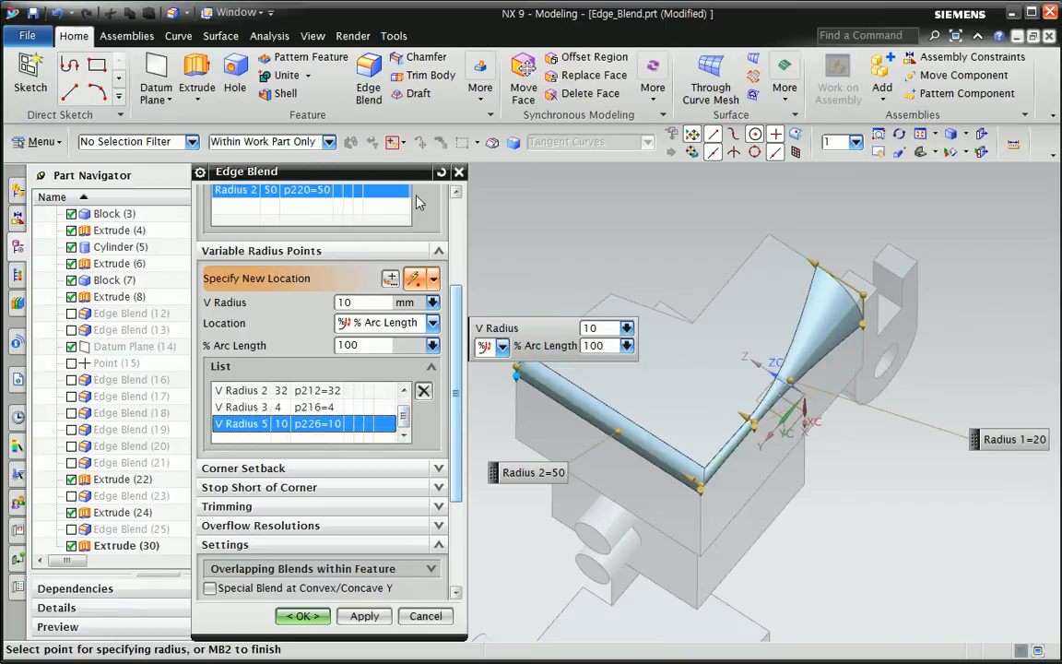
{"action": "left_click_drag", "start_coordinate": [479, 362], "coordinate": [539, 342]}
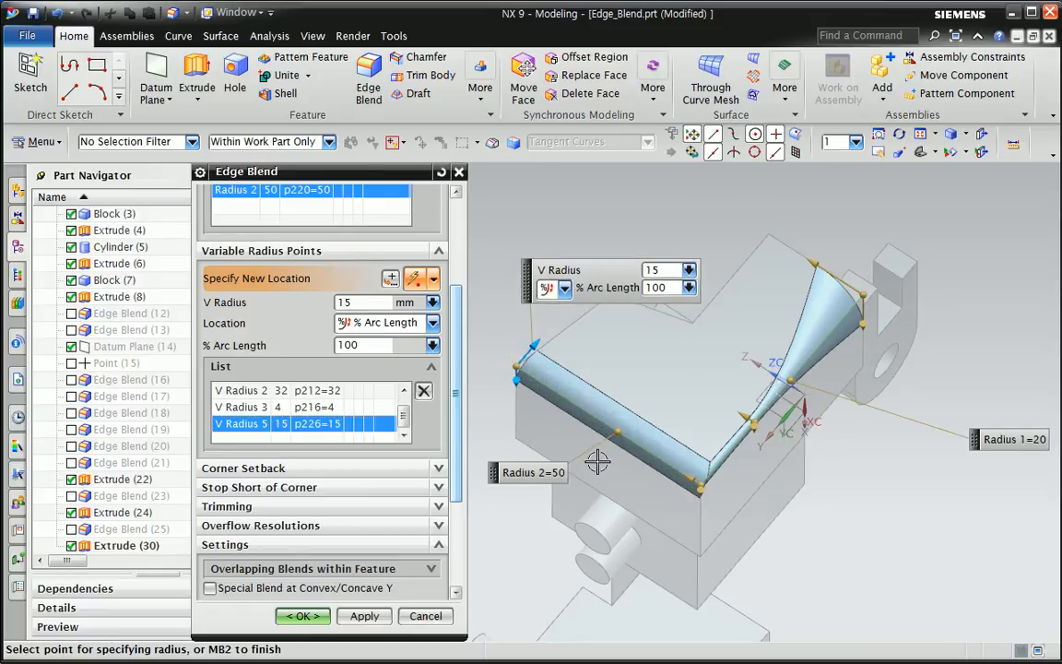
- Add a variable radius point at the midpoint of the second edge with a radius of 30 mm
{"action": "left_click", "coordinate": [604, 422]}
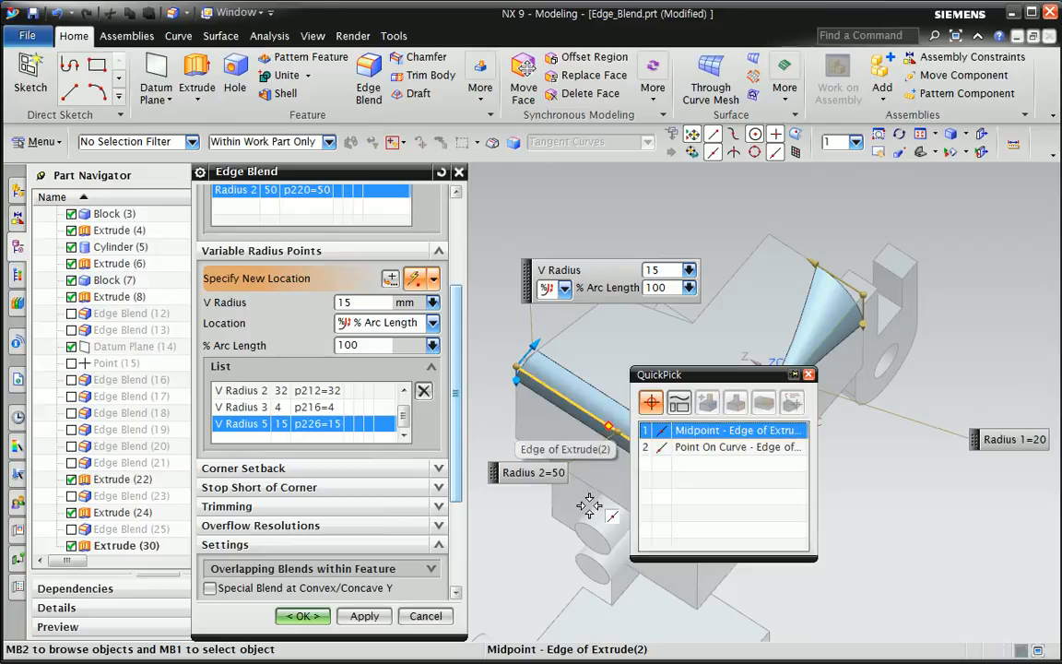
{"action": "left_click", "coordinate": [682, 431]}
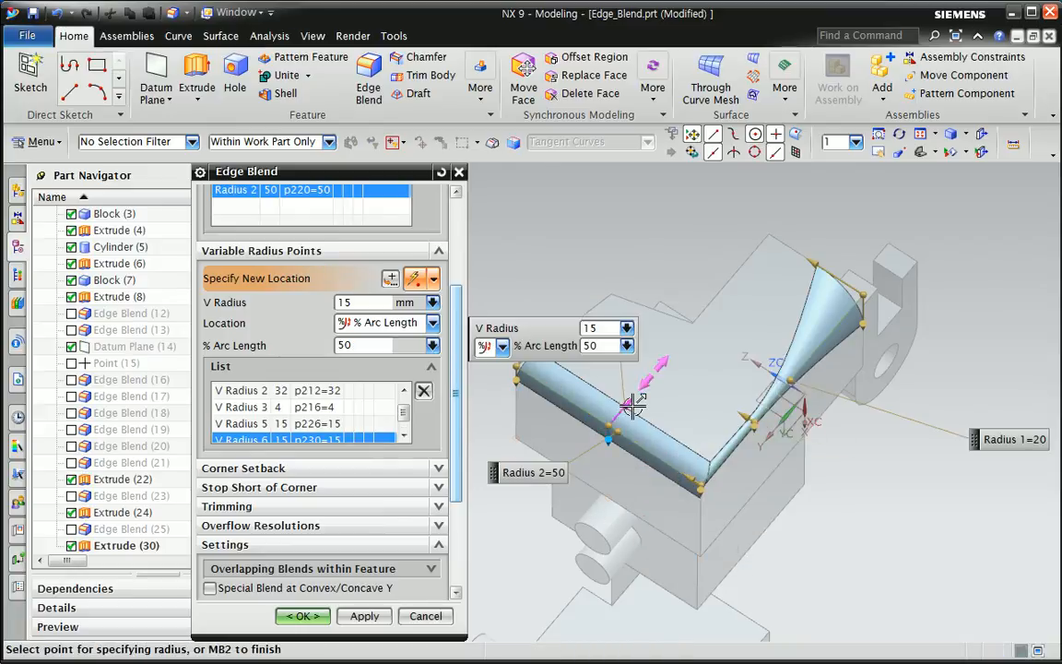
{"action": "left_click_drag", "start_coordinate": [630, 399], "coordinate": [642, 382]}
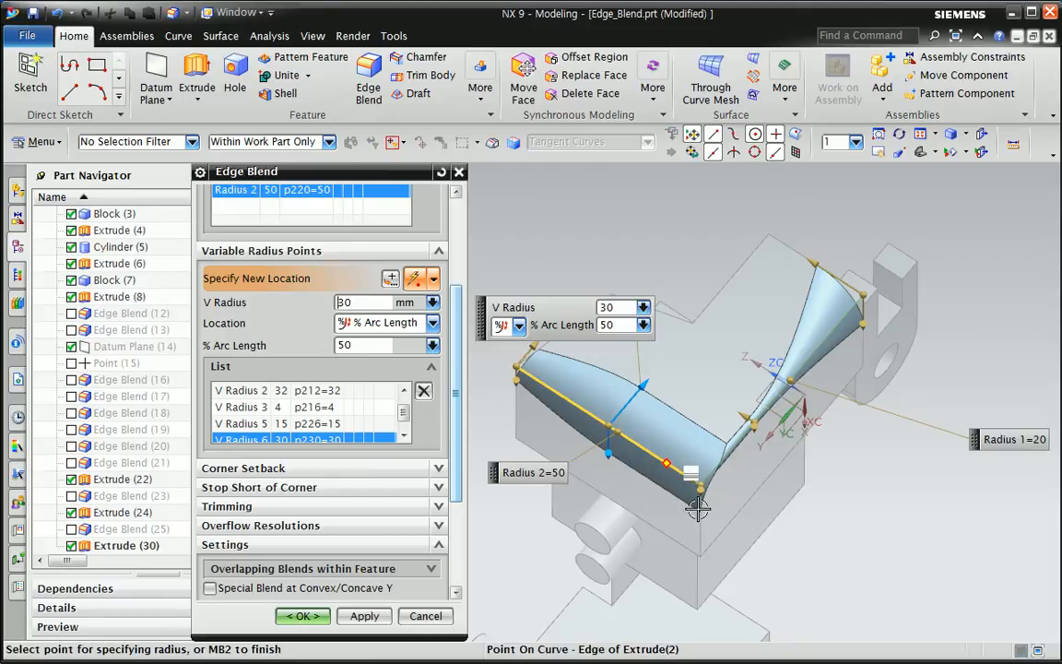
- Add a variable radius point at 0% arc length on the second edge and set its radius to 5 mm
{"action": "left_click", "coordinate": [665, 466]}
{"action": "left_click_drag", "start_coordinate": [667, 463], "coordinate": [729, 503]}
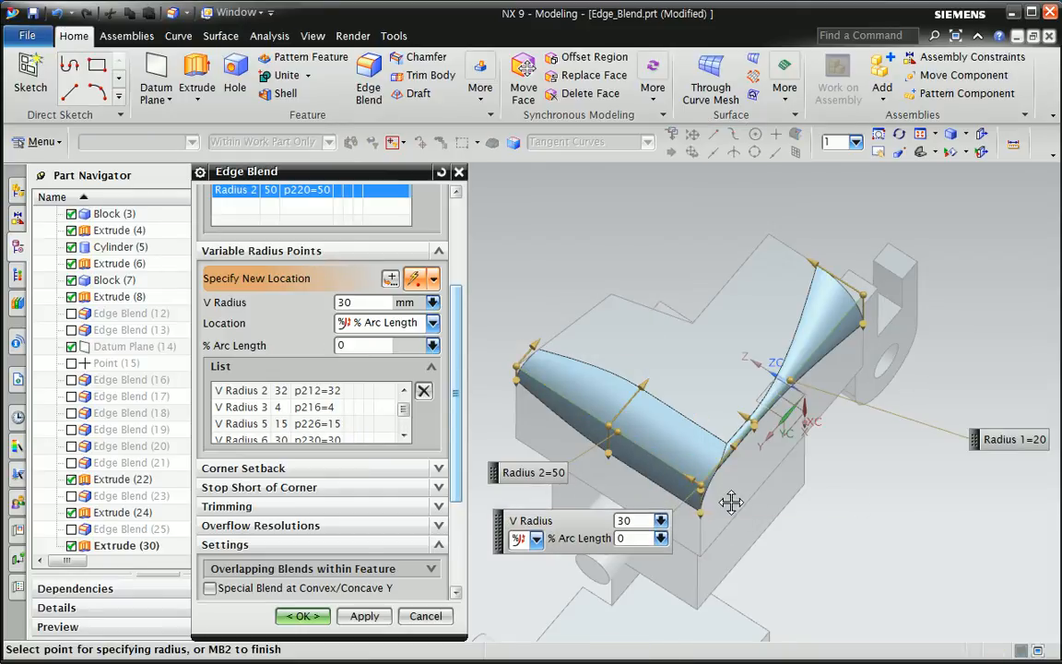
{"action": "left_click_drag", "start_coordinate": [733, 446], "coordinate": [701, 471]}
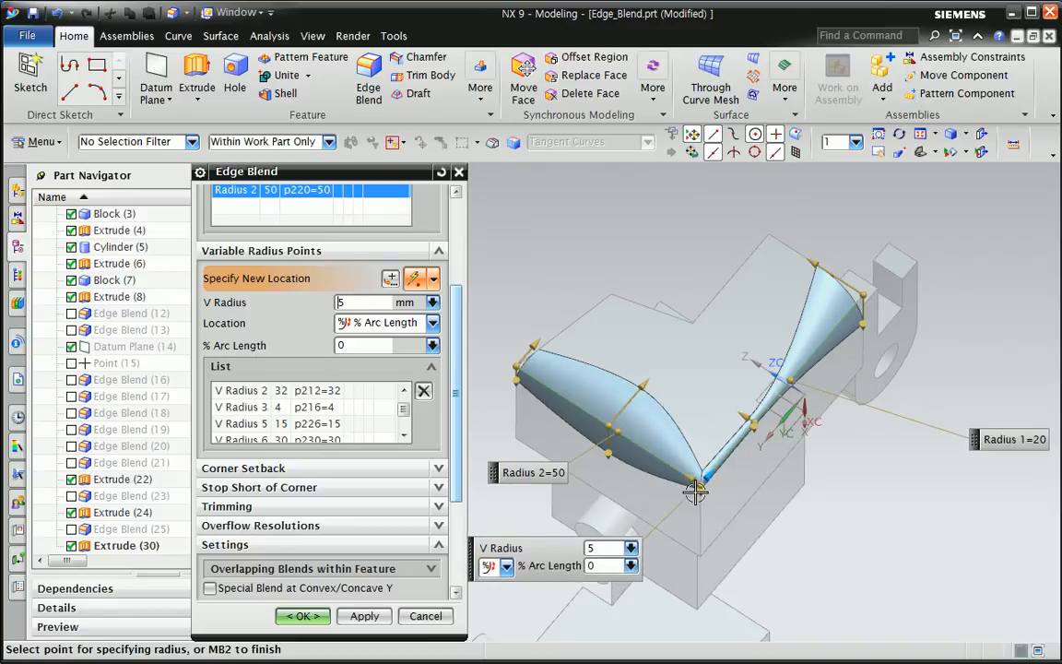
{"action": "scroll", "coordinate": [684, 500], "scroll_direction": "up", "scroll_amount": 2}
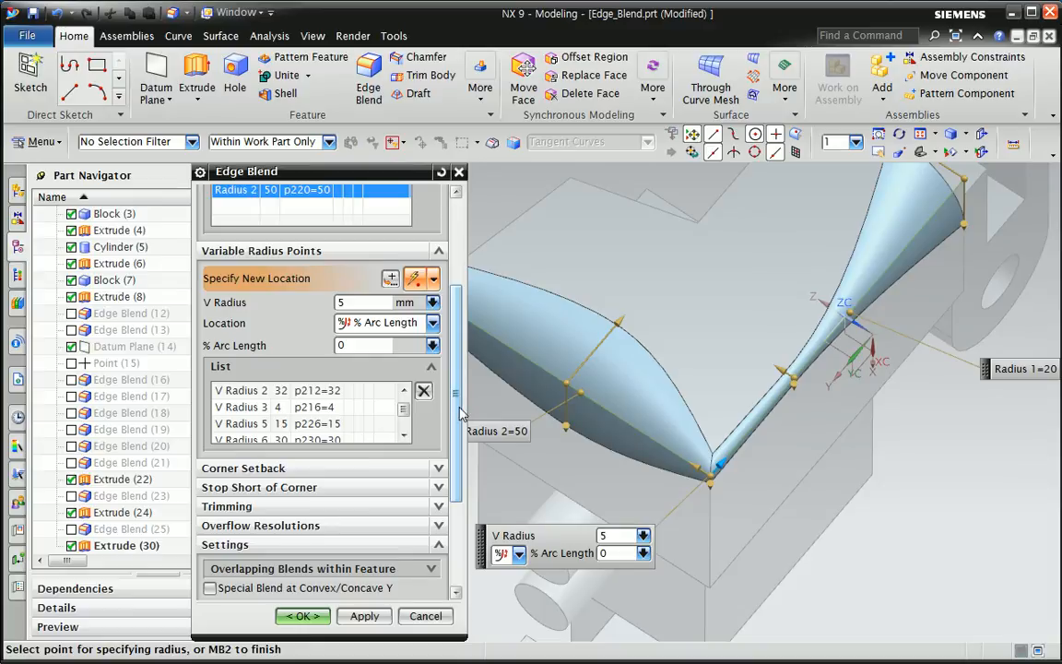
- Try adding the vertical corner edge to the 50 mm edge set, complete the set, and discard the whole blend
{"action": "scroll", "coordinate": [458, 367], "scroll_direction": "up", "scroll_amount": 2}
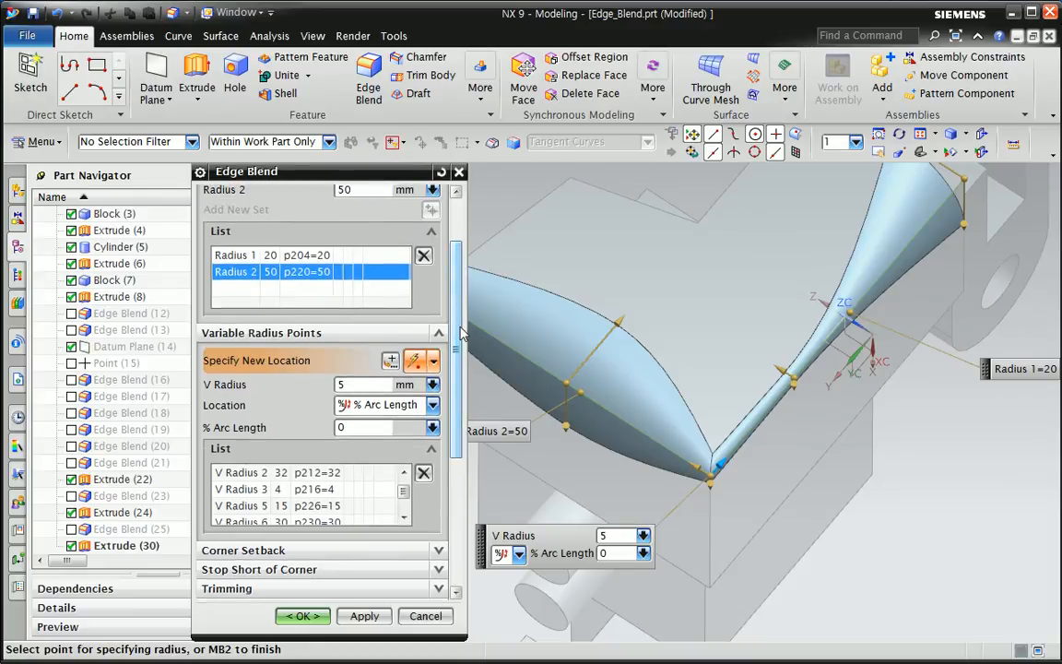
{"action": "scroll", "coordinate": [461, 333], "scroll_direction": "up", "scroll_amount": 1}
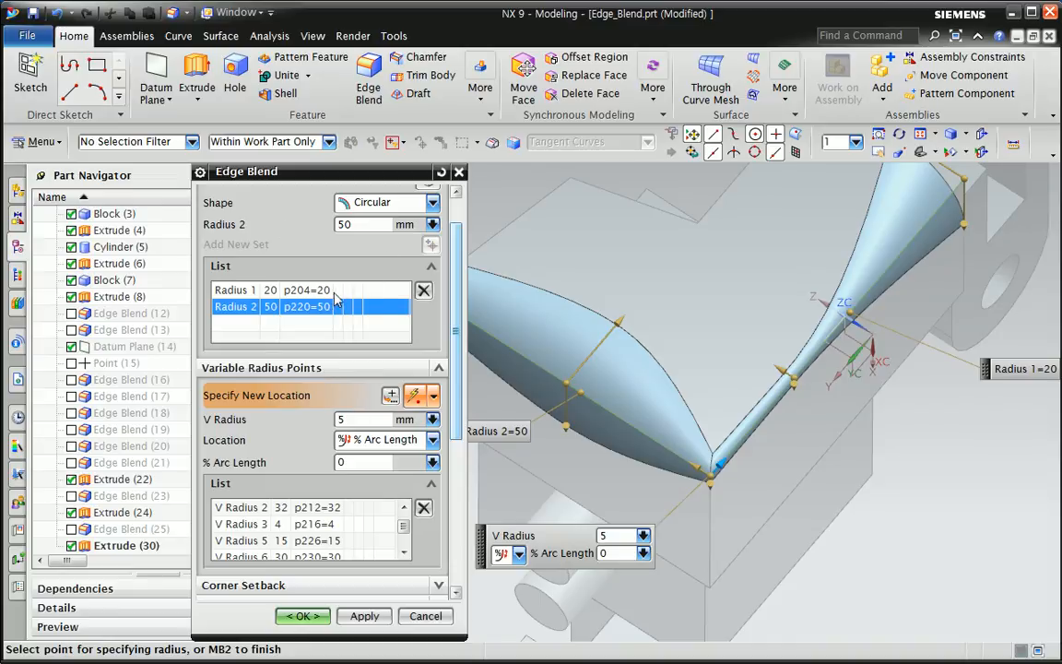
{"action": "scroll", "coordinate": [343, 350], "scroll_direction": "down", "scroll_amount": 4}
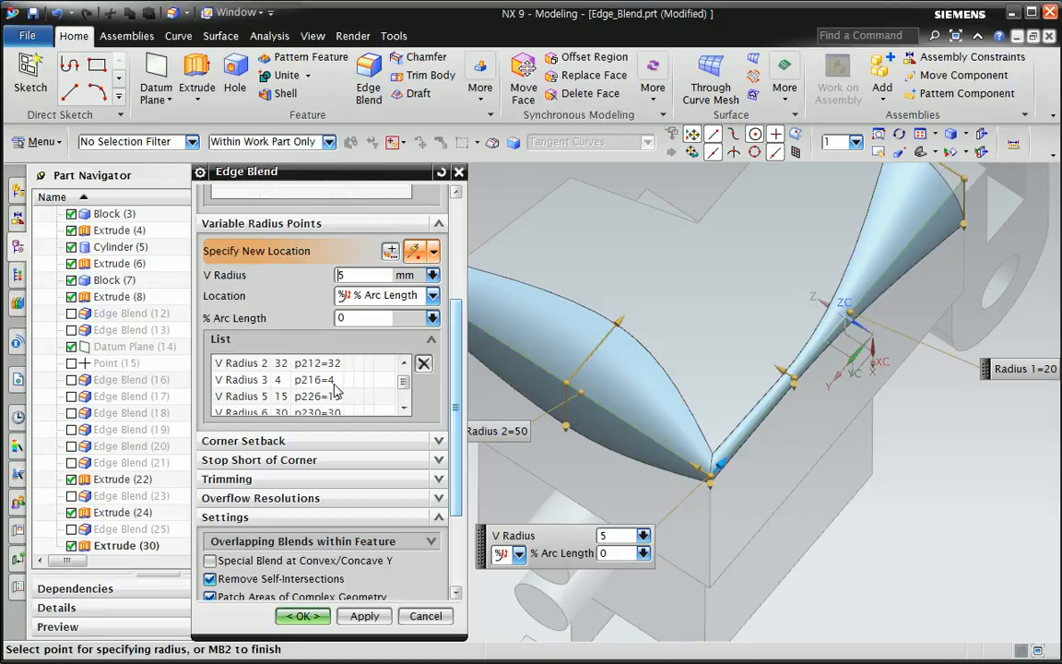
{"action": "scroll", "coordinate": [460, 421], "scroll_direction": "up", "scroll_amount": 4}
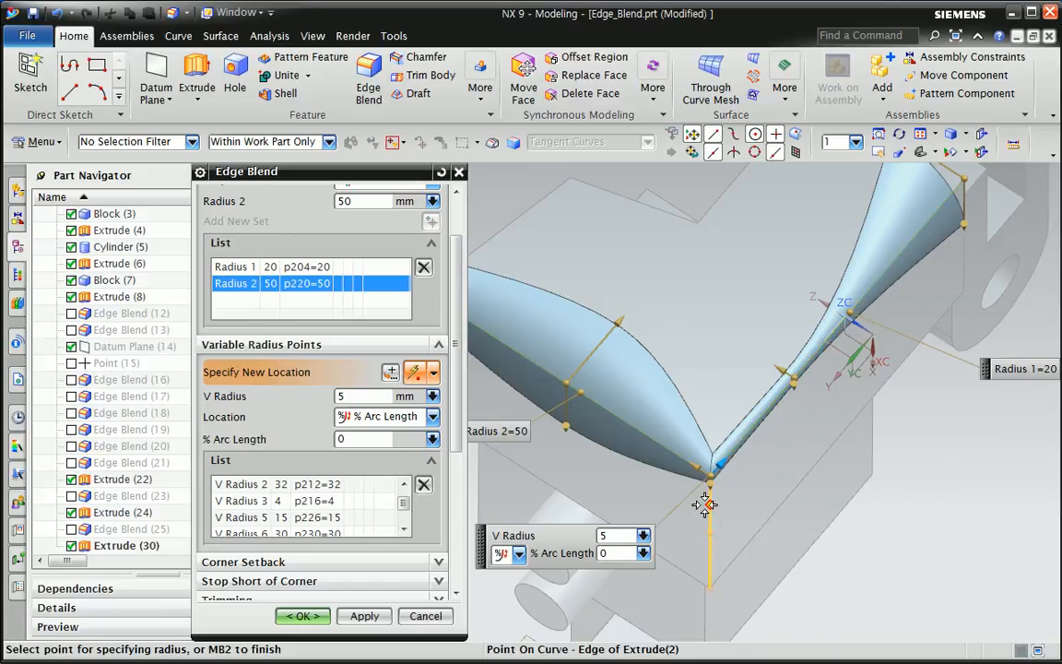
{"action": "scroll", "coordinate": [458, 389], "scroll_direction": "up", "scroll_amount": 2}
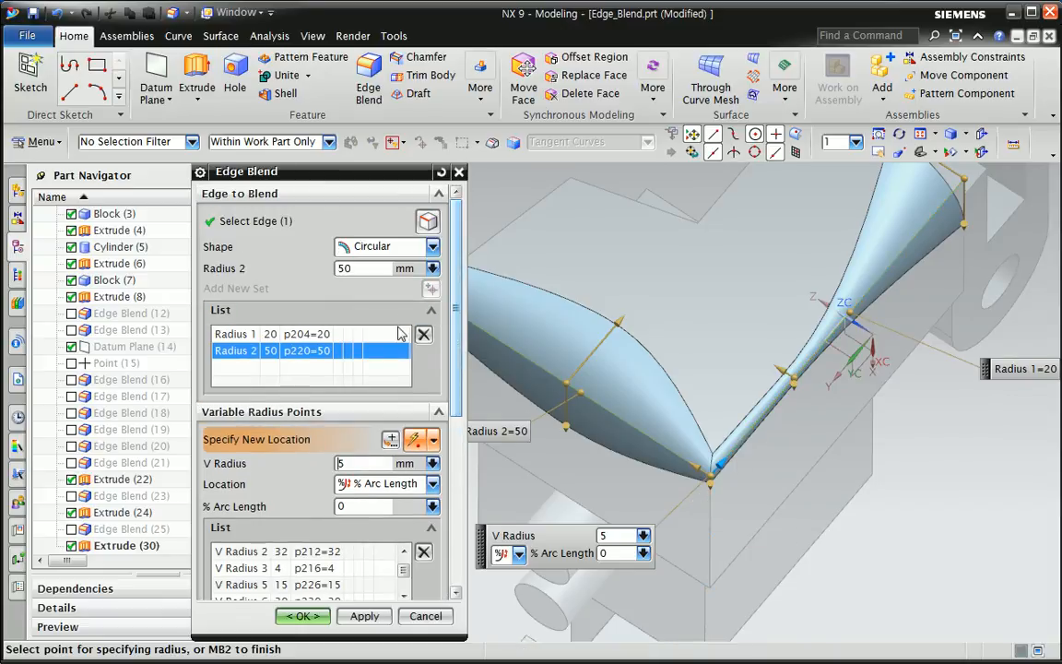
{"action": "left_click", "coordinate": [288, 223]}
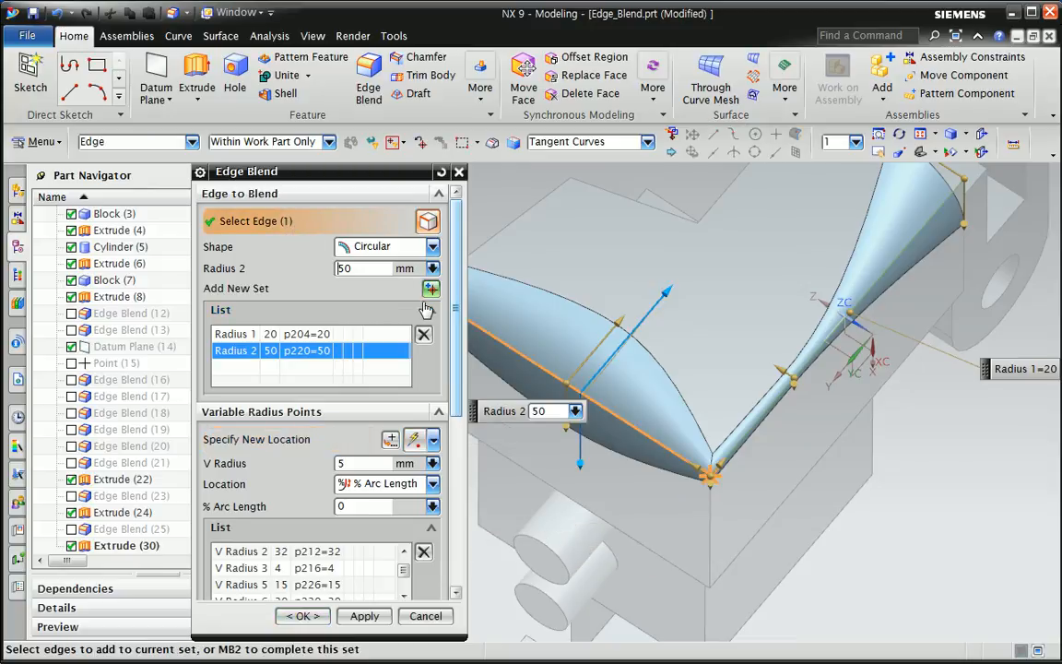
{"action": "left_click", "coordinate": [707, 526]}
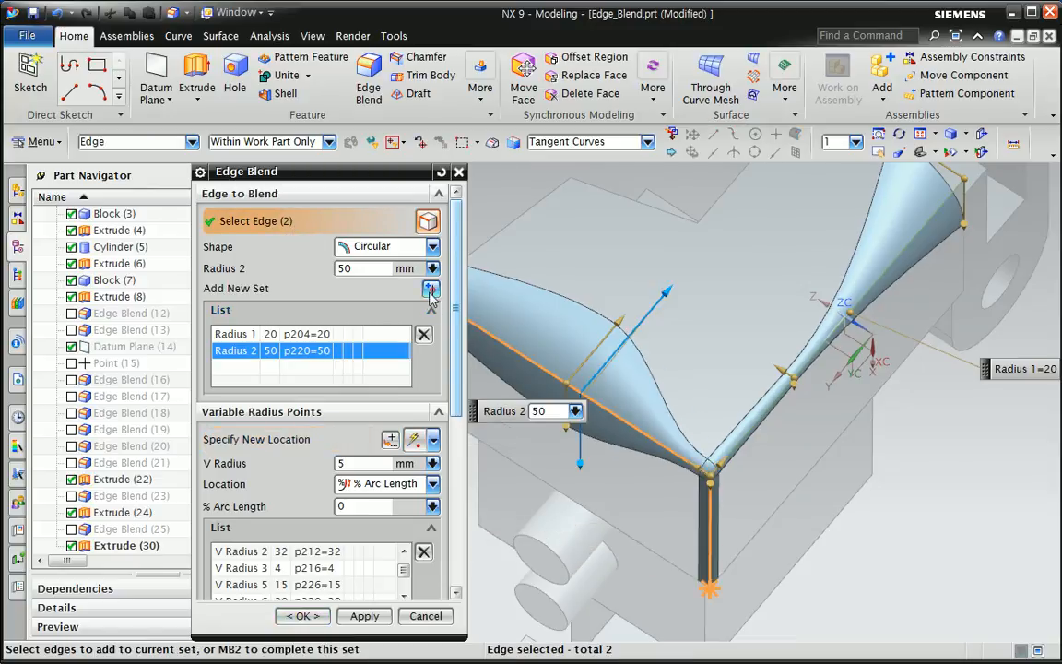
{"action": "left_click", "coordinate": [432, 292]}
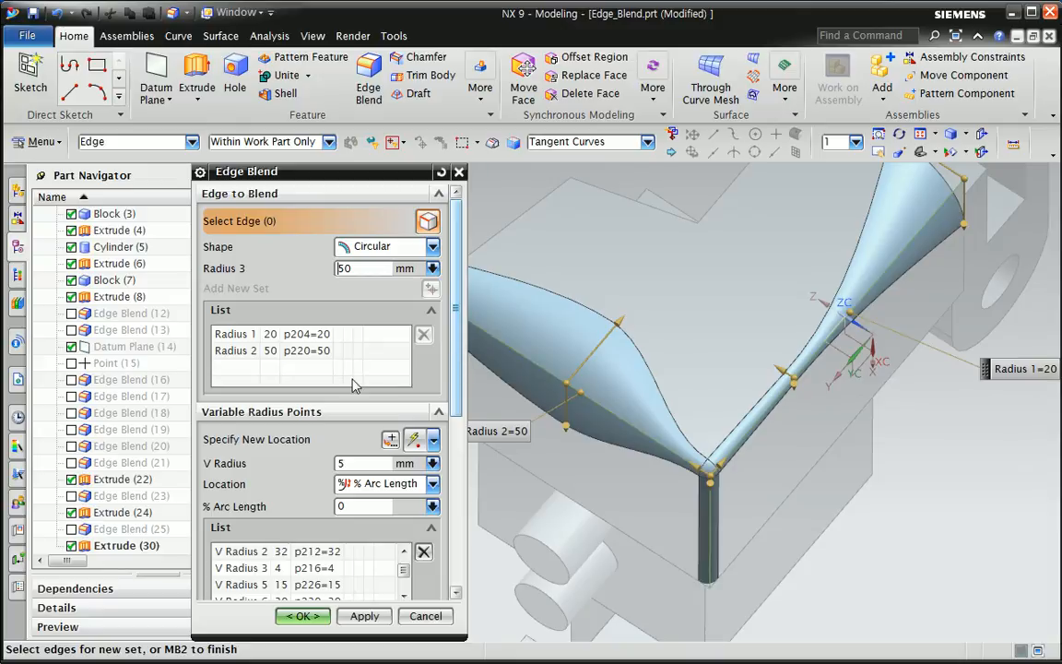
{"action": "left_click", "coordinate": [459, 176]}
{"action": "middle_click_drag", "start_coordinate": [710, 484], "coordinate": [606, 469]}
- Switch to the PowerPoint lecture notes and review the Edge Blend slide, including its Corner Setback section
{"action": "key", "text": "alt+Tab"}
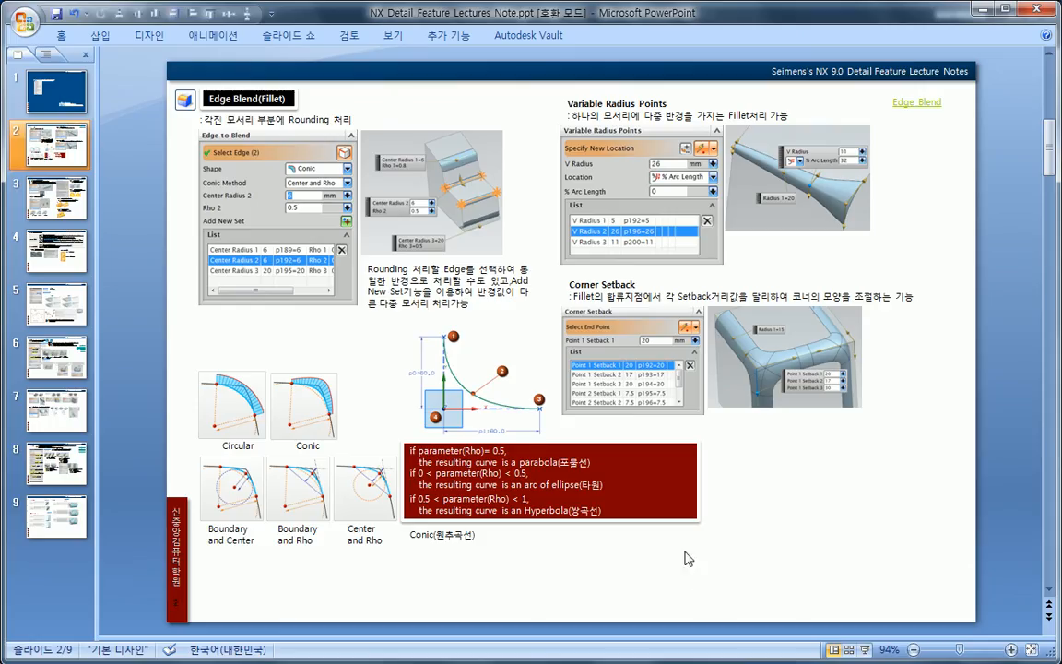
{"action": "scroll", "coordinate": [711, 230], "scroll_direction": "up", "scroll_amount": 1}
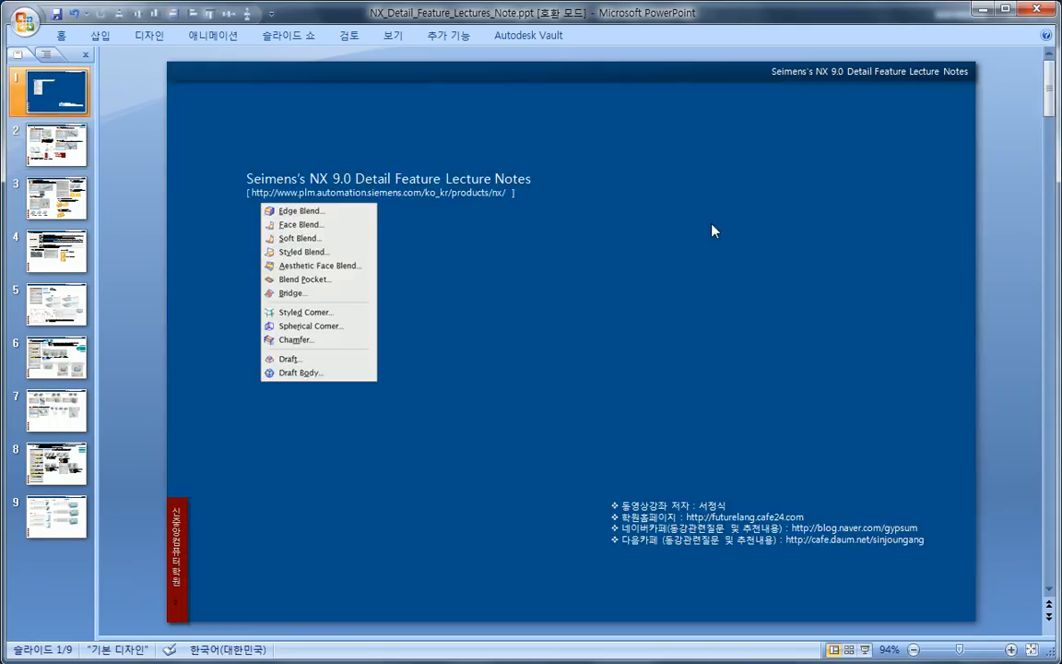
{"action": "scroll", "coordinate": [394, 249], "scroll_direction": "down", "scroll_amount": 1}
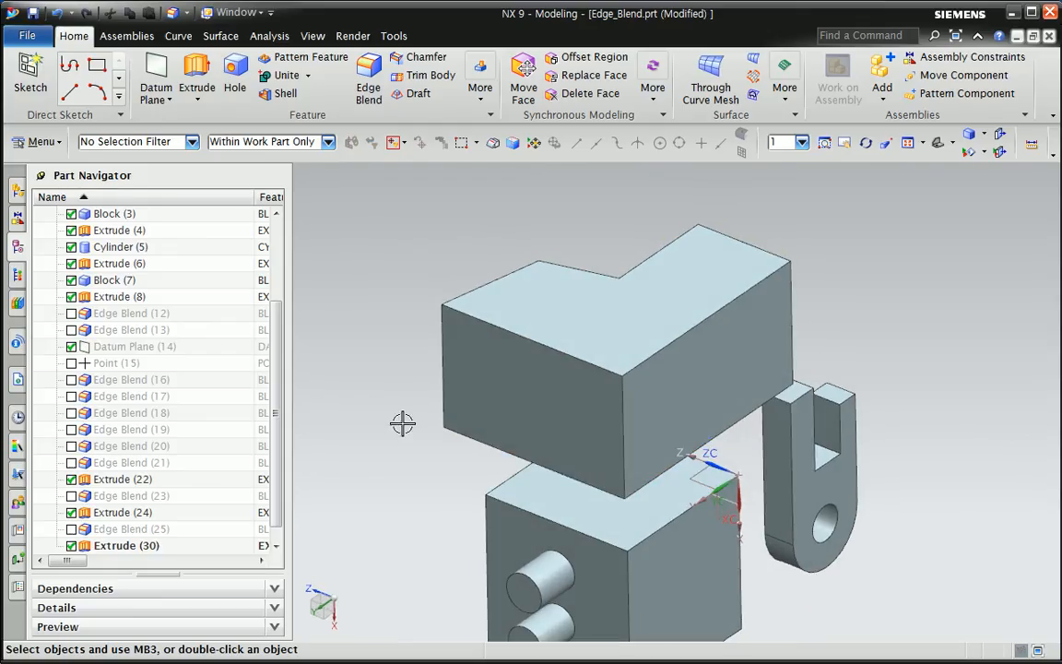
- Create a circular 10 mm Edge Blend on the stepped block's three edges that meet at the front corner
{"action": "left_click", "coordinate": [369, 82]}
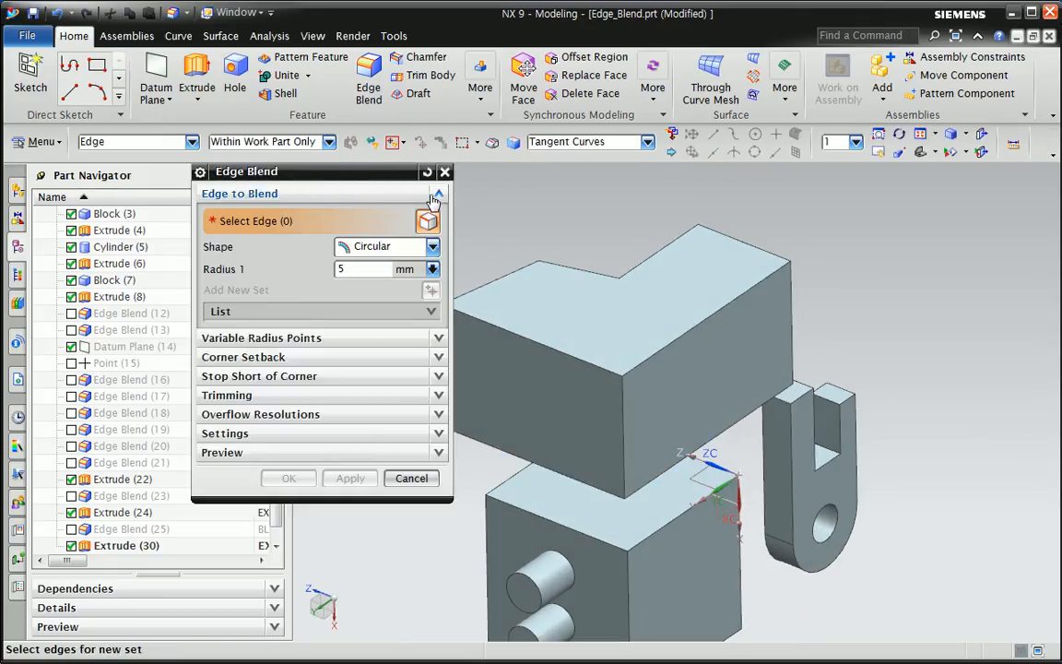
{"action": "left_click", "coordinate": [548, 339]}
{"action": "left_click", "coordinate": [624, 409]}
{"action": "left_click", "coordinate": [624, 408]}
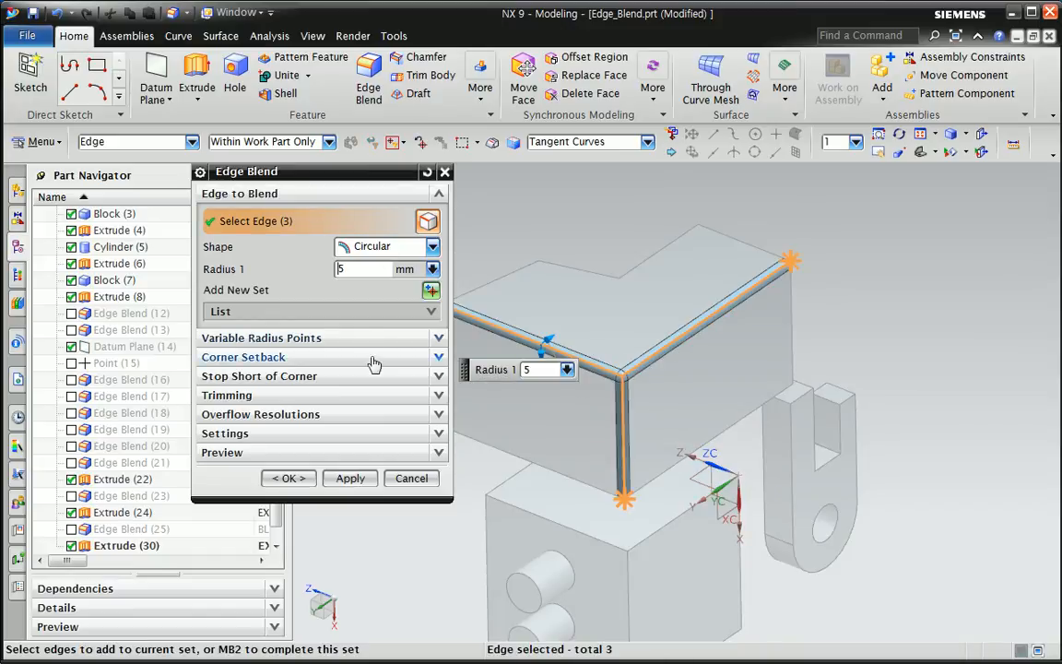
{"action": "type", "text": "0"}
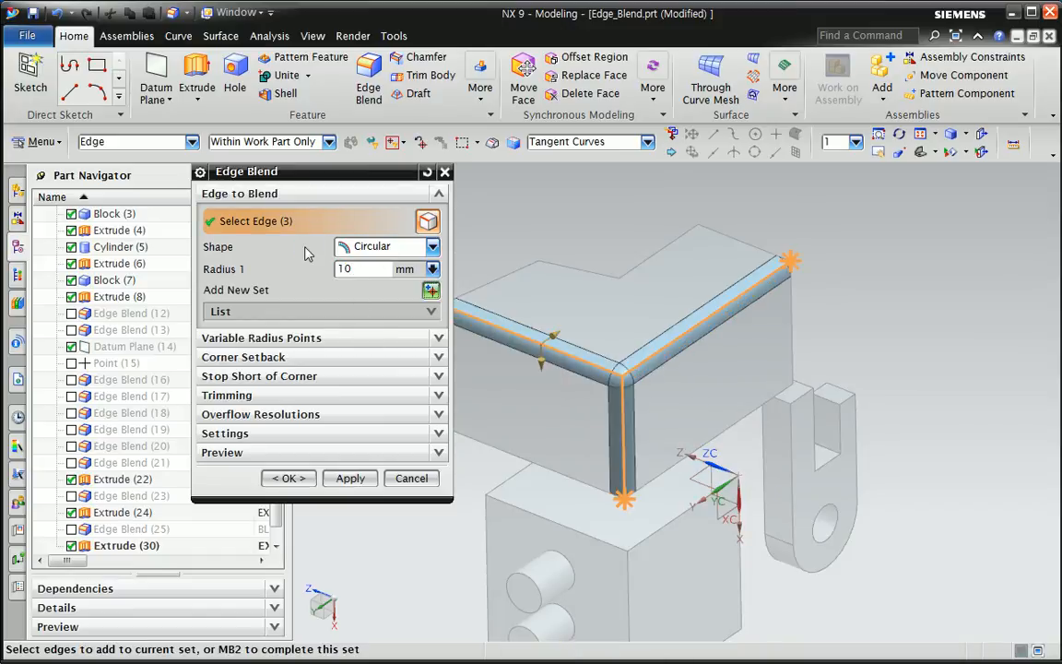
{"action": "left_click", "coordinate": [288, 477]}
{"action": "scroll", "coordinate": [576, 427], "scroll_direction": "up", "scroll_amount": 5}
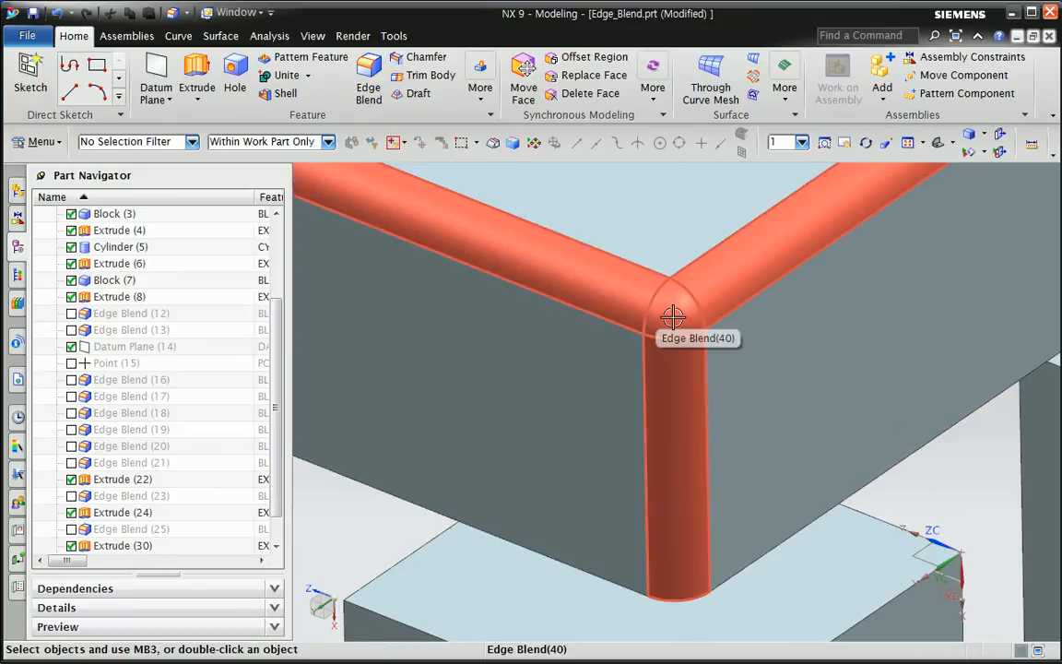
- Reopen the new 10 mm edge blend for editing and add a Corner Setback at the vertex where its three edges meet
{"action": "scroll", "coordinate": [673, 316], "scroll_direction": "down", "scroll_amount": 4}
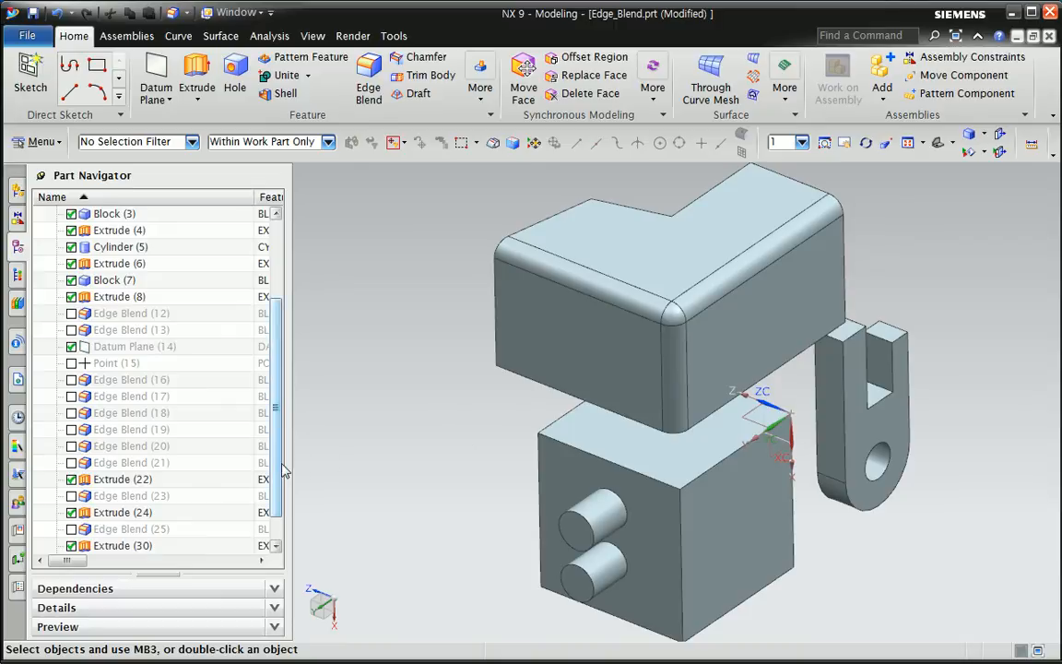
{"action": "scroll", "coordinate": [278, 466], "scroll_direction": "down", "scroll_amount": 1}
{"action": "double_click", "coordinate": [214, 532]}
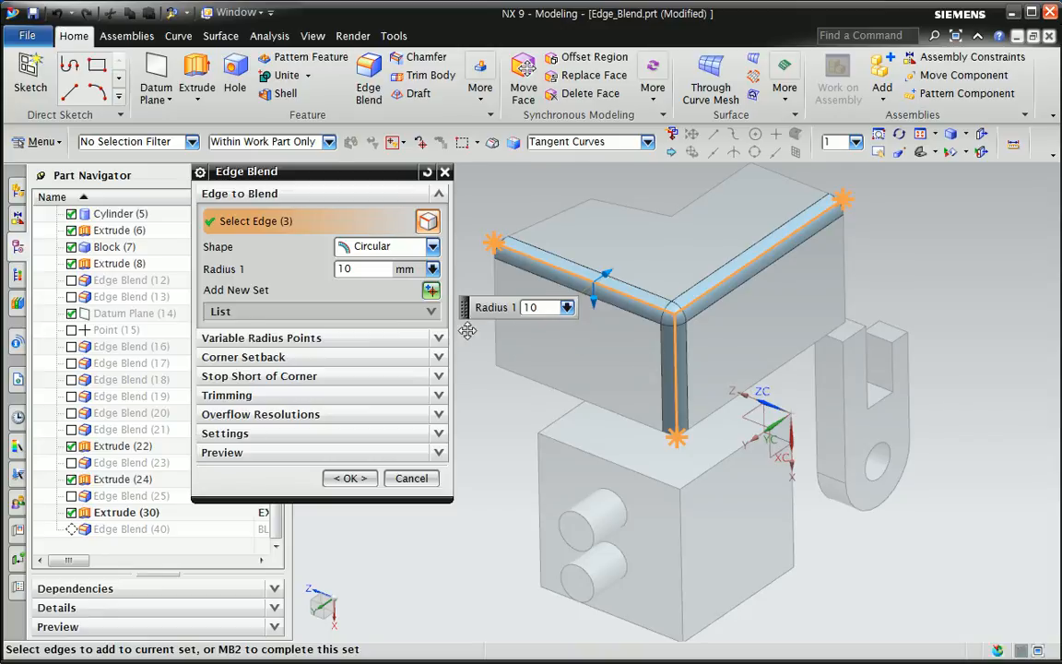
{"action": "left_click_drag", "start_coordinate": [465, 307], "coordinate": [485, 413]}
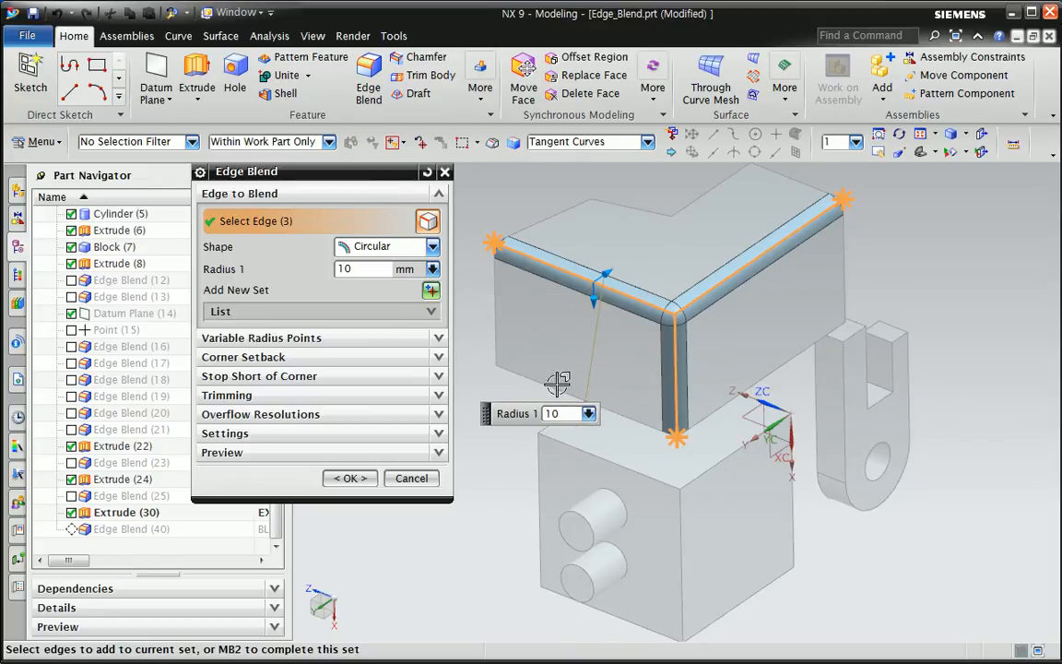
{"action": "left_click", "coordinate": [308, 360]}
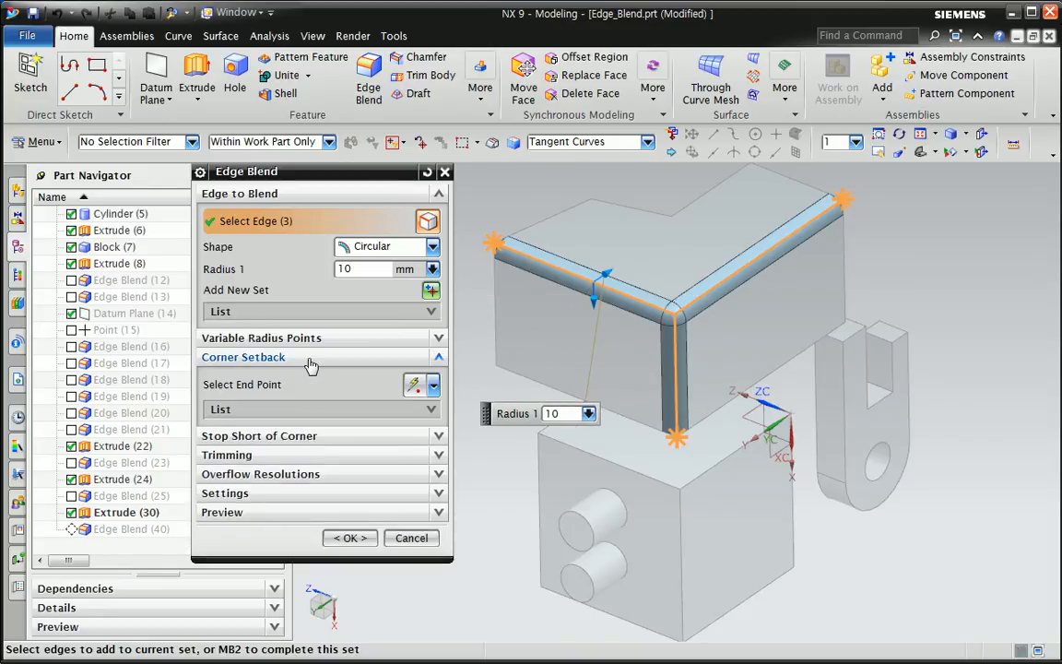
{"action": "left_click", "coordinate": [274, 387]}
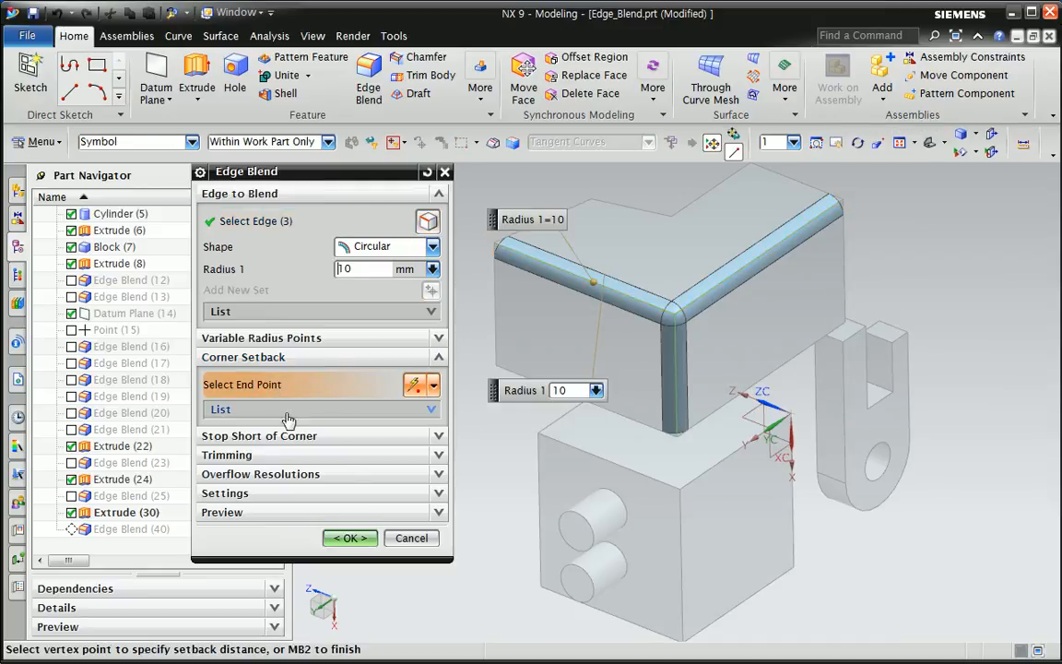
{"action": "left_click", "coordinate": [431, 408]}
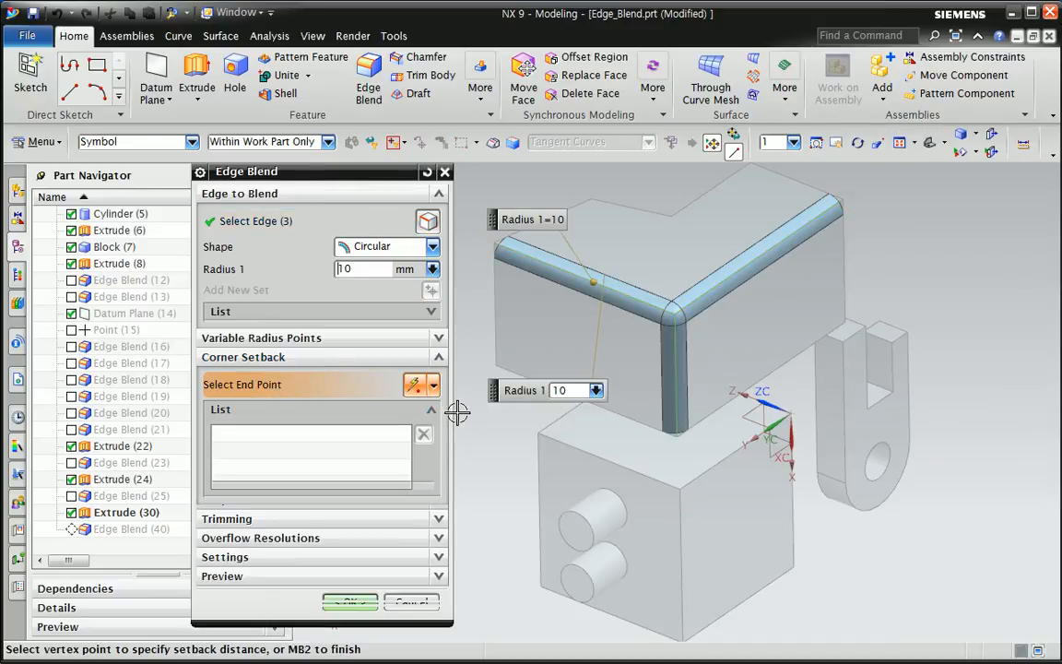
{"action": "left_click", "coordinate": [674, 311]}
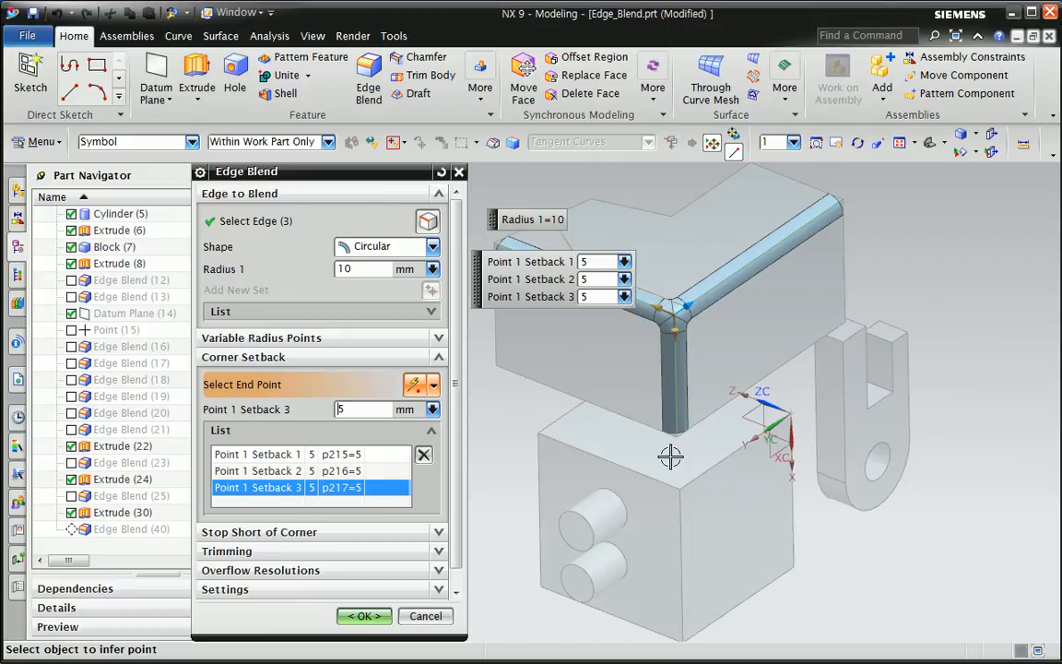
- Set the front corner's setback distances to 30 mm for Setback 1, 40 mm for Setback 2 and 35 mm for Setback 3
{"action": "left_click", "coordinate": [291, 455]}
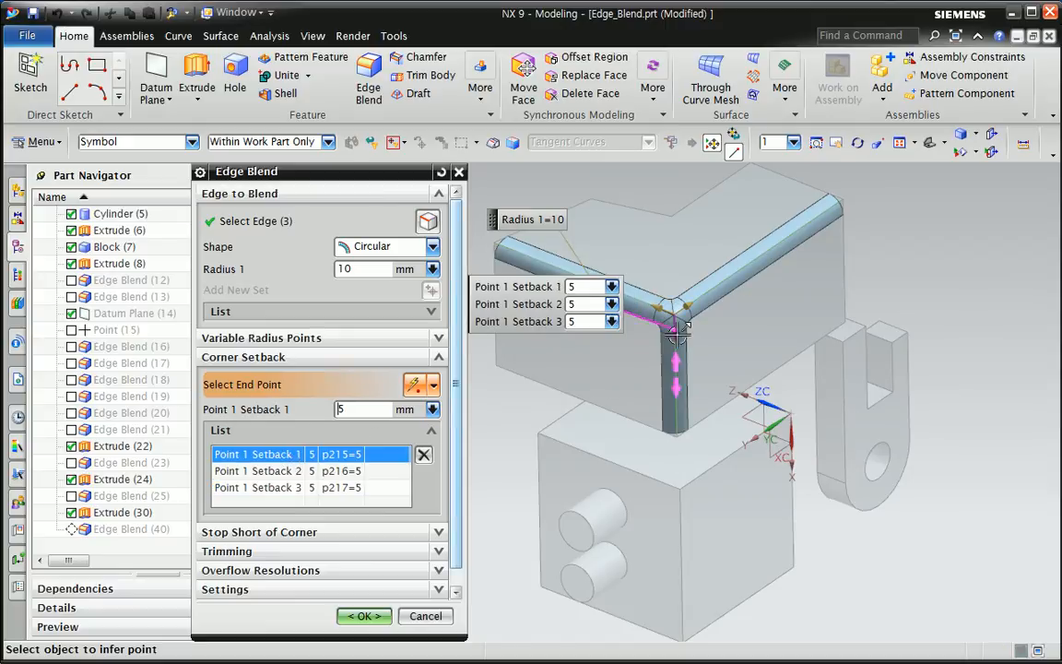
{"action": "left_click_drag", "start_coordinate": [673, 332], "coordinate": [677, 366]}
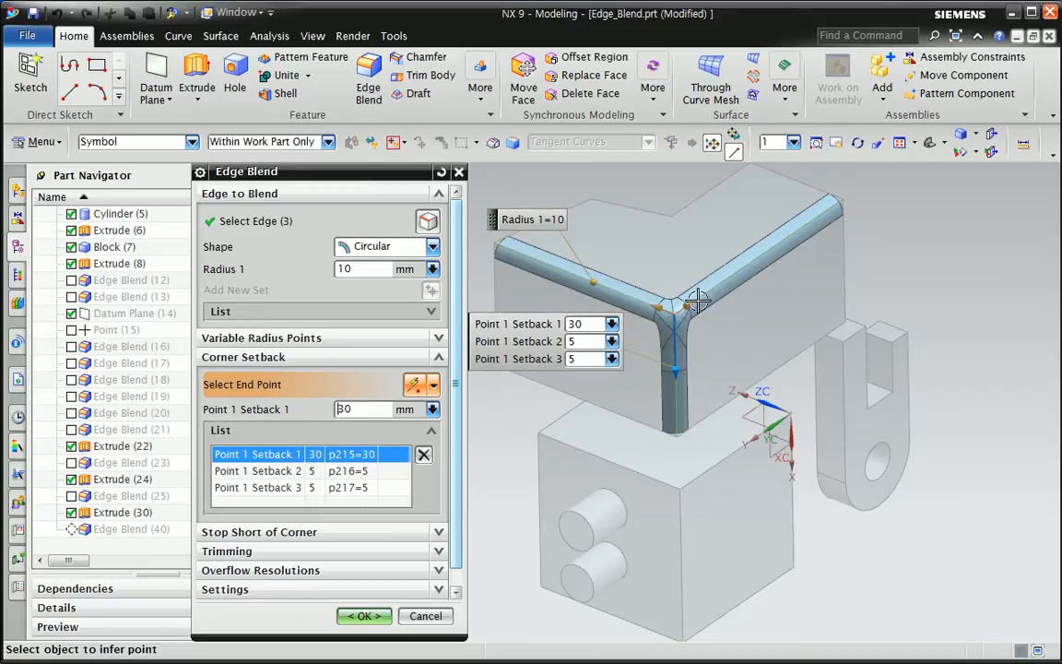
{"action": "left_click_drag", "start_coordinate": [684, 307], "coordinate": [726, 281]}
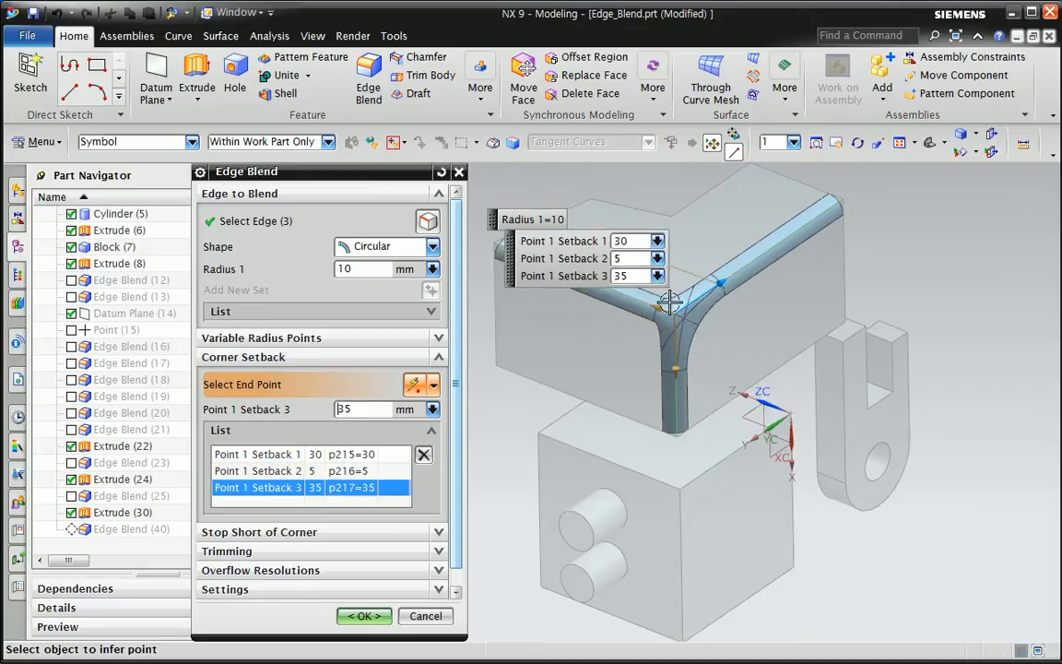
{"action": "left_click_drag", "start_coordinate": [666, 299], "coordinate": [604, 293]}
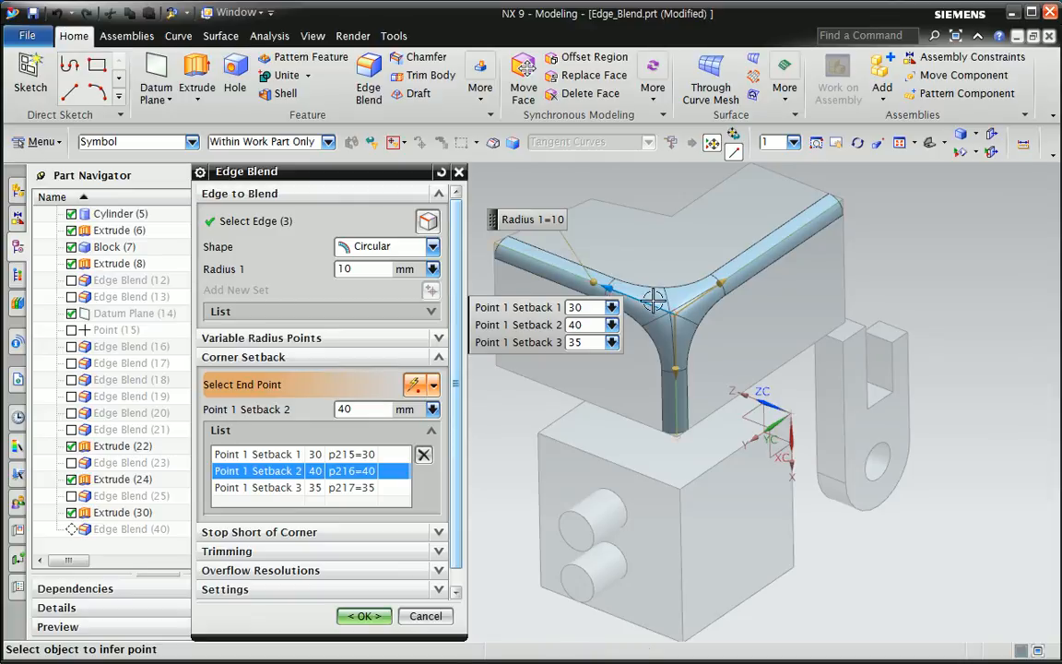
- Shorten the front corner's Setback 3 to 15 mm and inspect the reshaped corner
{"action": "left_click_drag", "start_coordinate": [722, 283], "coordinate": [675, 338]}
{"action": "scroll", "coordinate": [675, 338], "scroll_direction": "up", "scroll_amount": 3}
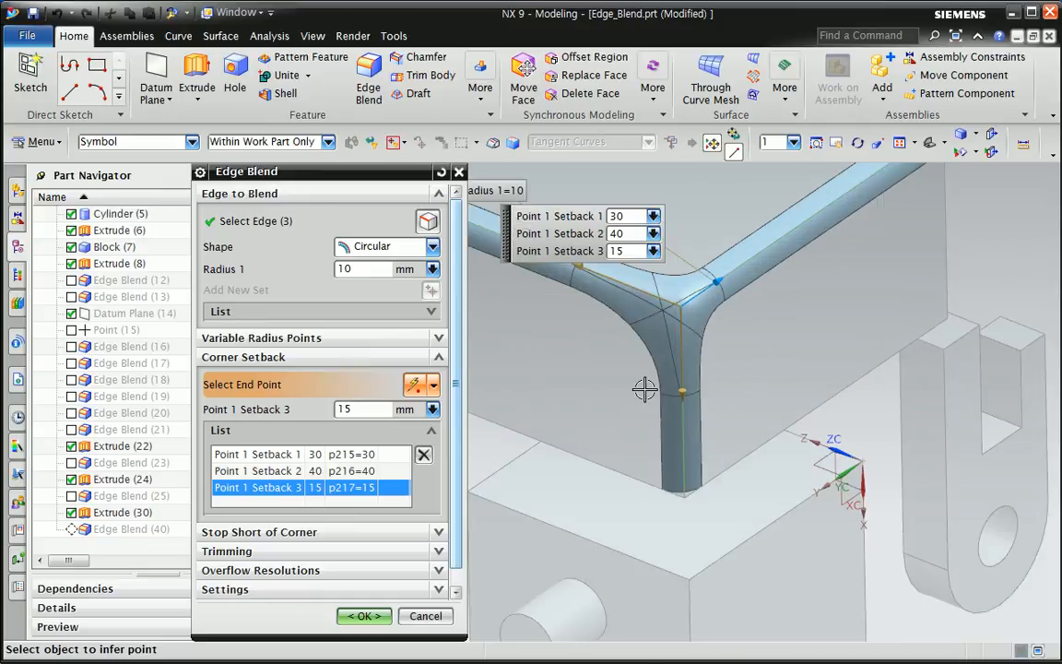
{"action": "middle_click_drag", "start_coordinate": [666, 398], "coordinate": [740, 399], "text": "shift"}
{"action": "scroll", "coordinate": [733, 408], "scroll_direction": "down", "scroll_amount": 1}
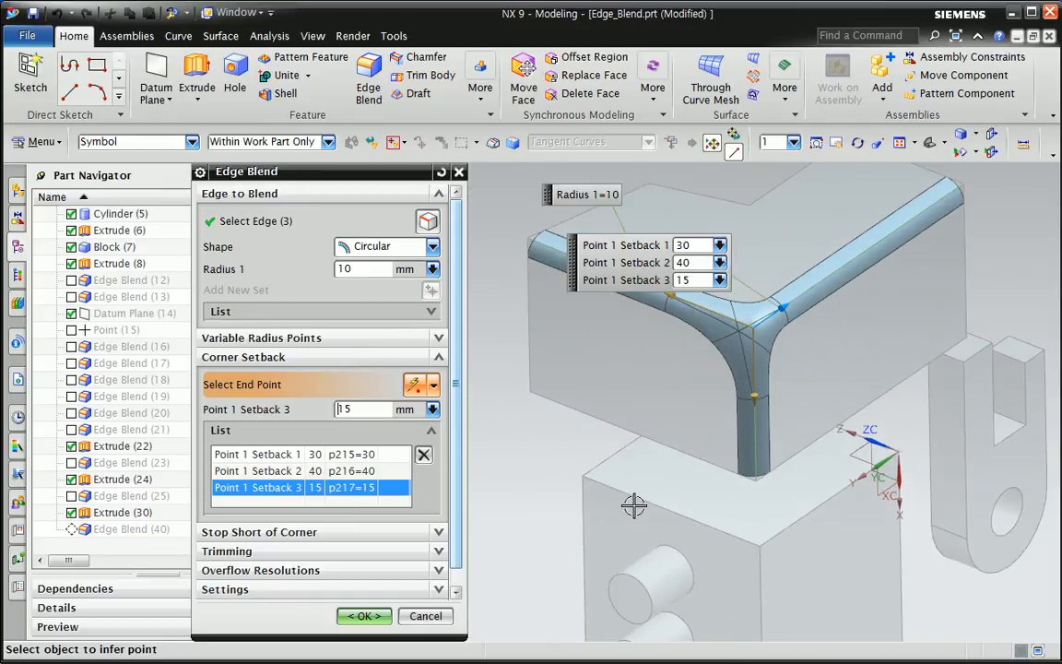
- Add the top and vertical edges meeting at the block's neighbouring corner to the 10 mm blend set
{"action": "left_click", "coordinate": [273, 219]}
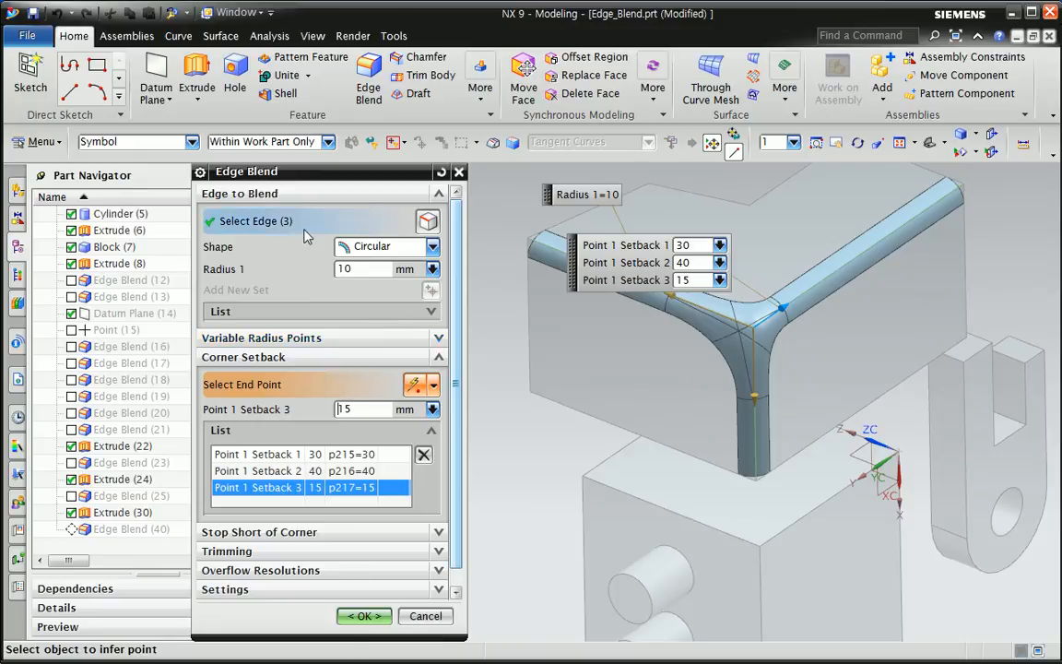
{"action": "scroll", "coordinate": [729, 369], "scroll_direction": "down", "scroll_amount": 4}
{"action": "middle_click_drag", "start_coordinate": [764, 388], "coordinate": [587, 464]}
{"action": "scroll", "coordinate": [729, 387], "scroll_direction": "up", "scroll_amount": 4}
{"action": "scroll", "coordinate": [680, 423], "scroll_direction": "down", "scroll_amount": 1}
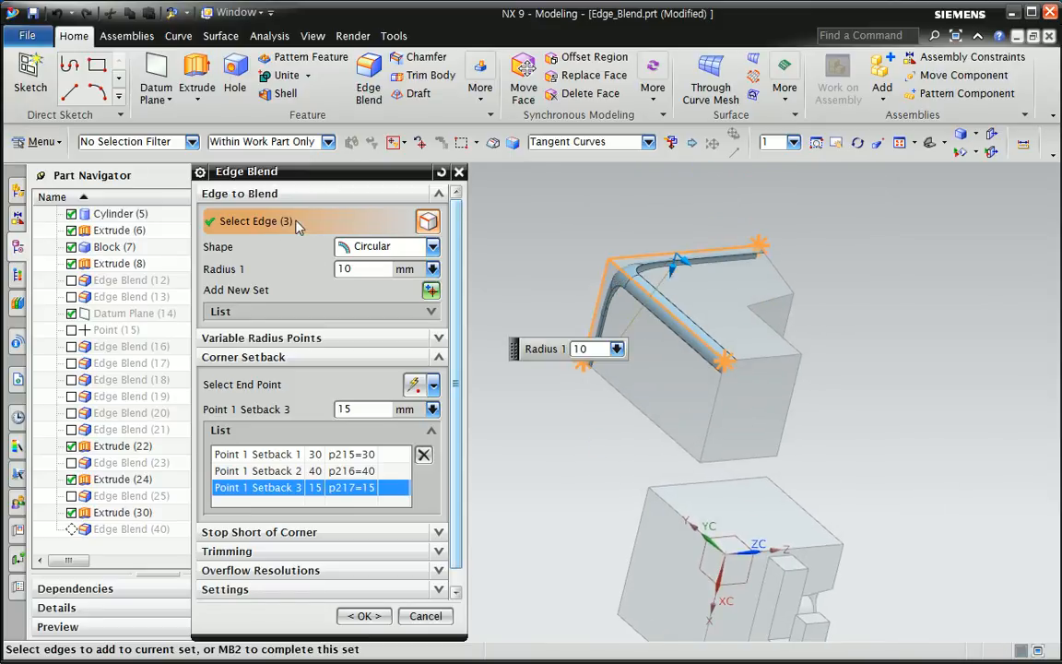
{"action": "left_click", "coordinate": [764, 354]}
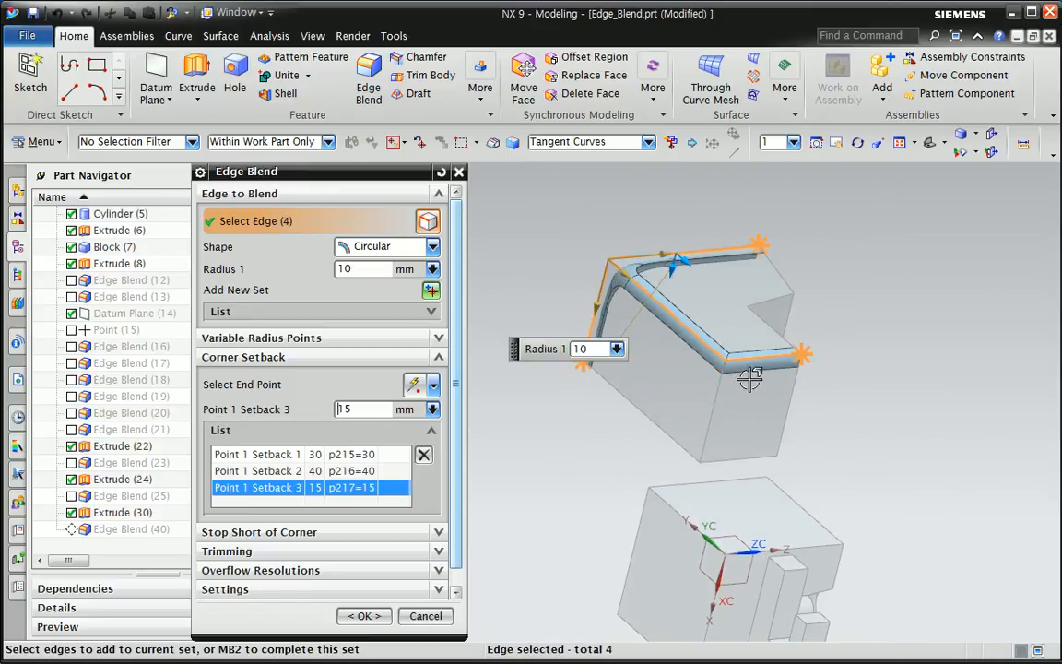
{"action": "left_click", "coordinate": [720, 396]}
- Complete the edge selection and add a Corner Setback at the neighbouring corner's vertex
{"action": "middle_click", "coordinate": [728, 383]}
{"action": "left_click", "coordinate": [728, 363]}
{"action": "scroll", "coordinate": [728, 379], "scroll_direction": "up", "scroll_amount": 2}
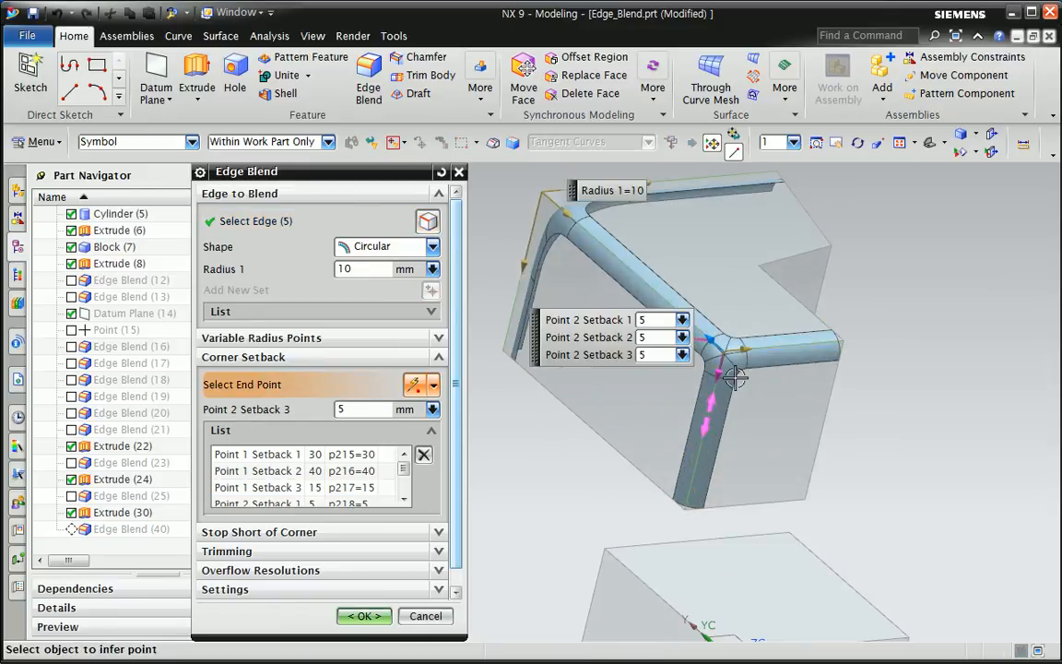
- Set the neighbouring corner's setback distances to 51 mm for Setback 1, 30 mm for Setback 2 and 70 mm for Setback 3
{"action": "left_click_drag", "start_coordinate": [749, 349], "coordinate": [790, 348]}
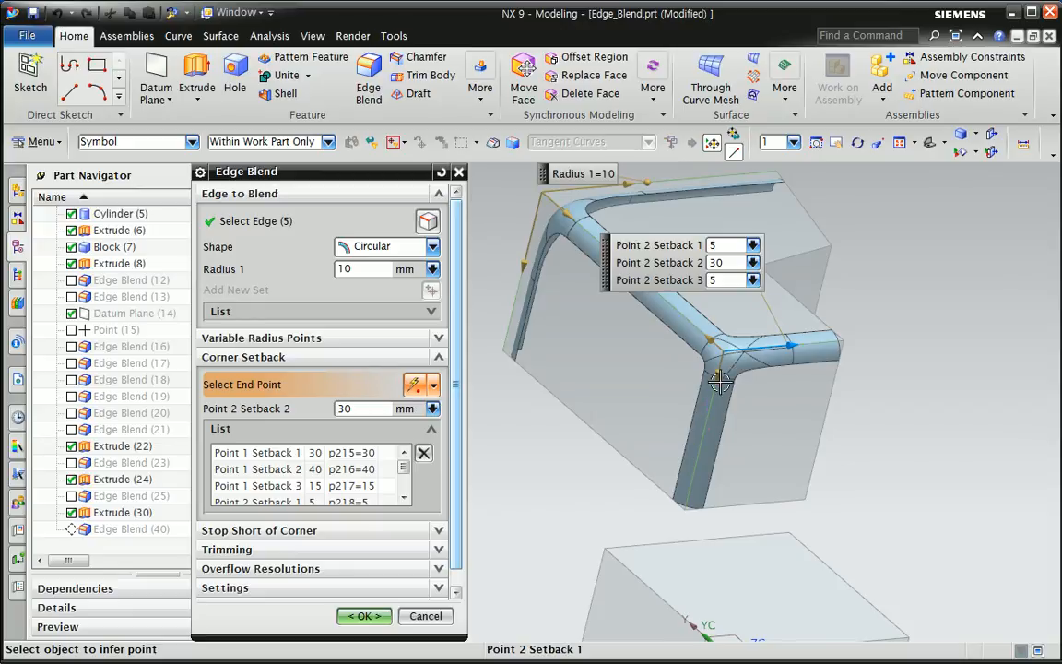
{"action": "left_click_drag", "start_coordinate": [719, 373], "coordinate": [699, 467]}
{"action": "left_click_drag", "start_coordinate": [707, 340], "coordinate": [621, 280]}
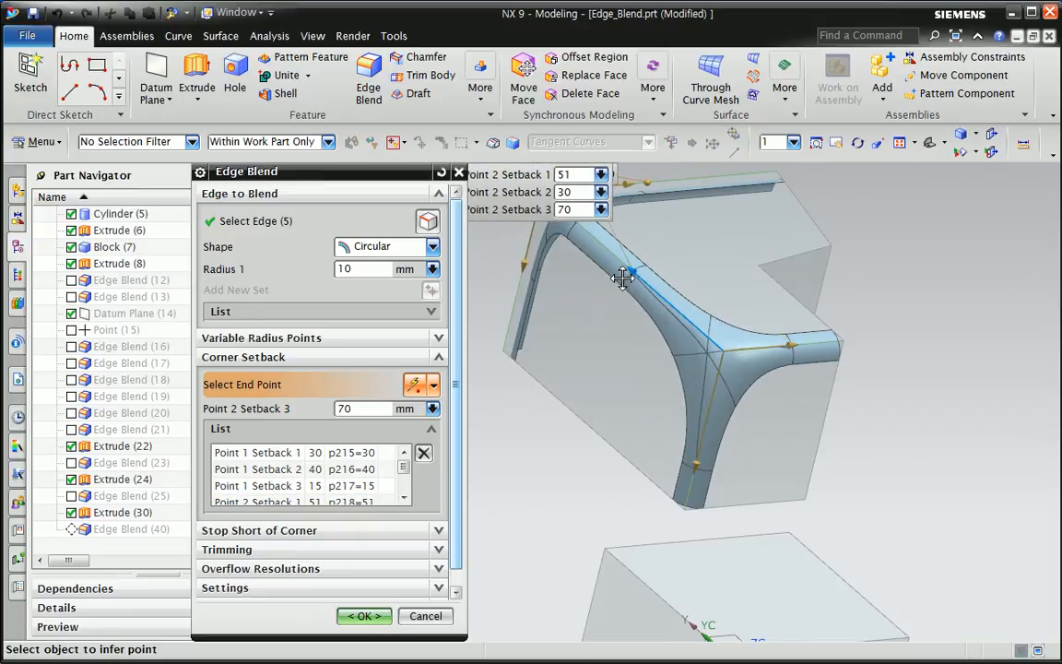
{"action": "scroll", "coordinate": [647, 413], "scroll_direction": "down", "scroll_amount": 3}
{"action": "mouse_move", "coordinate": [593, 453]}
{"action": "middle_mouse_down"}
{"action": "mouse_move", "coordinate": [640, 465]}
{"action": "mouse_move", "coordinate": [668, 453]}
{"action": "mouse_move", "coordinate": [610, 464]}
{"action": "middle_mouse_up"}
{"action": "scroll", "coordinate": [608, 464], "scroll_direction": "up", "scroll_amount": 3}
{"action": "middle_click_drag", "start_coordinate": [548, 498], "coordinate": [561, 487]}
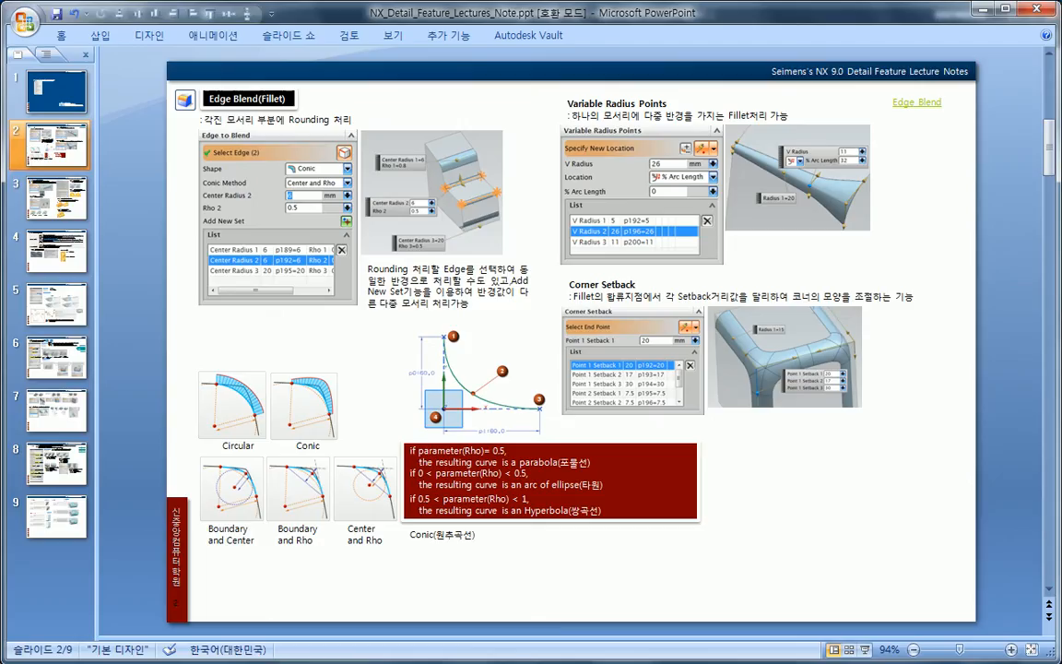
- Consult the Corner Setback notes on slide 4 in PowerPoint, and set the NX edge blend's Corner Setback option to Include with Corner
{"action": "left_click", "coordinate": [57, 238]}
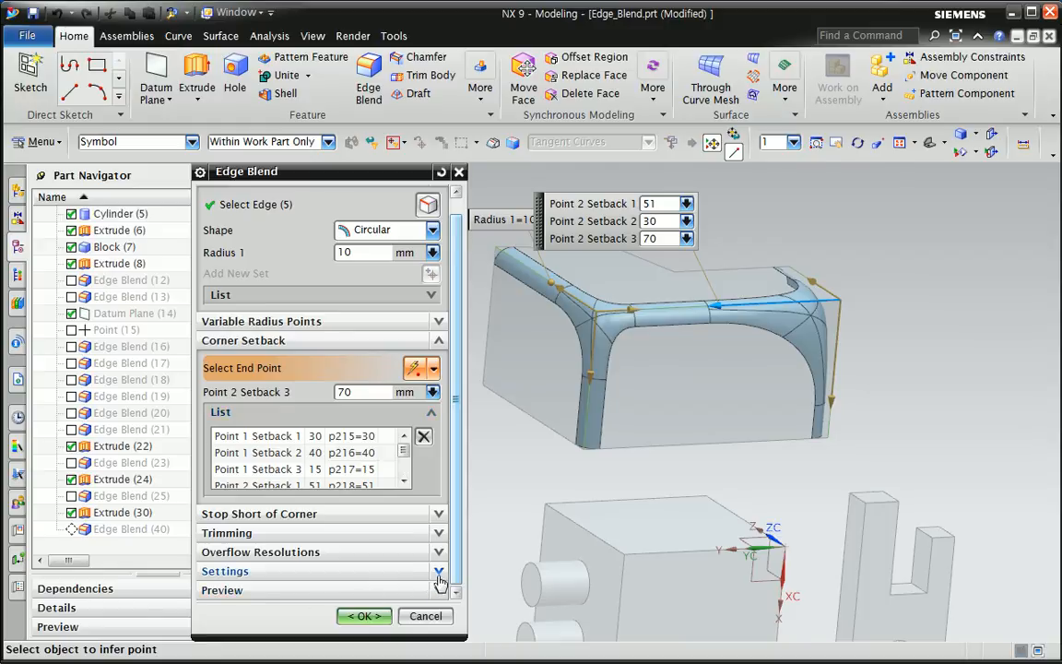
{"action": "left_click", "coordinate": [439, 576]}
{"action": "scroll", "coordinate": [419, 505], "scroll_direction": "down", "scroll_amount": 1}
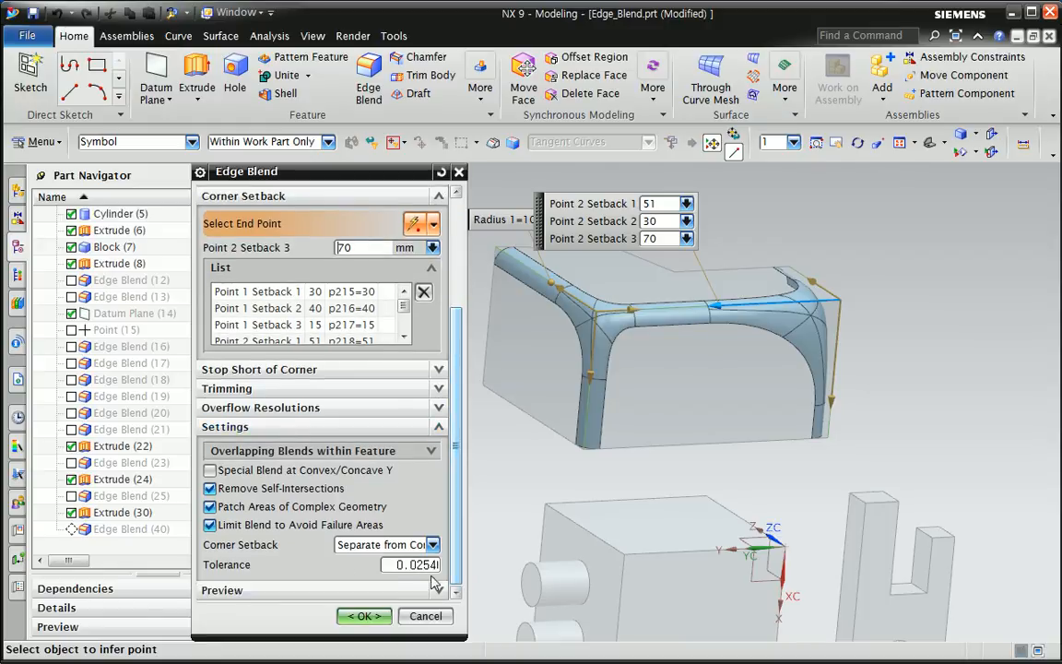
{"action": "left_click", "coordinate": [432, 546]}
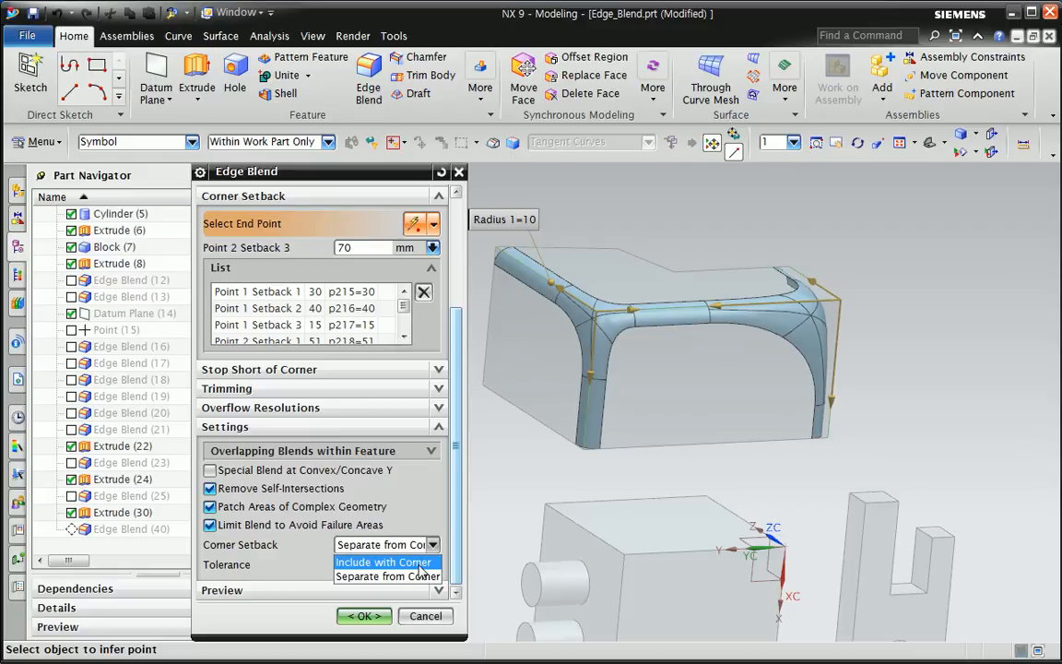
{"action": "left_click", "coordinate": [420, 562]}
{"action": "scroll", "coordinate": [471, 546], "scroll_direction": "up", "scroll_amount": 2}
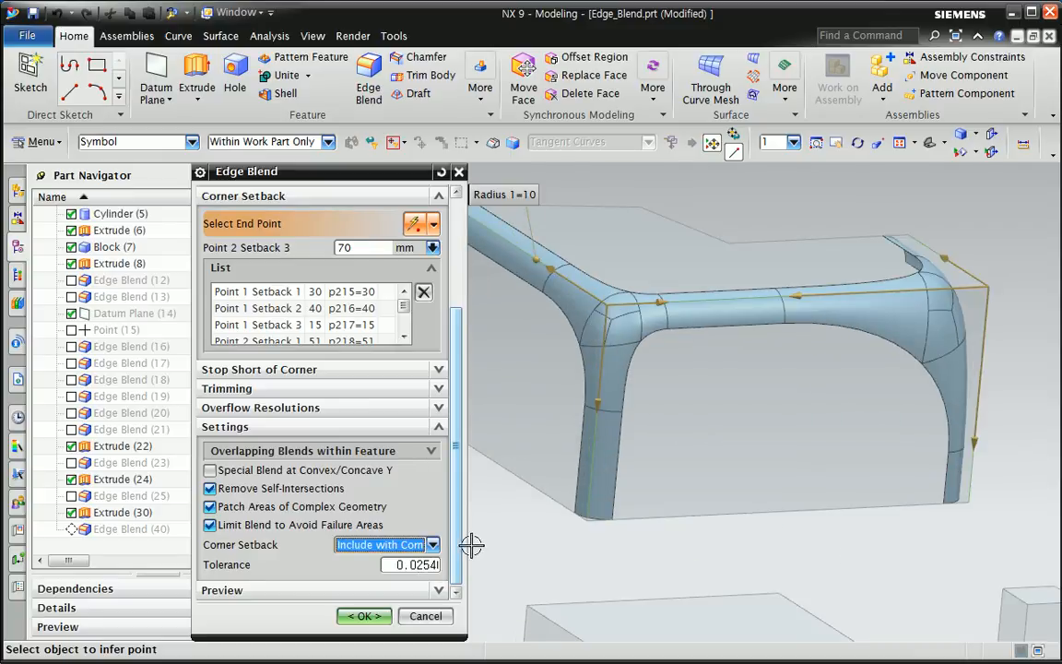
- Switch the Corner Setback option to Separate from Corner to compare the patches, and restore Include with Corner
{"action": "left_click", "coordinate": [432, 545]}
{"action": "left_click", "coordinate": [416, 579]}
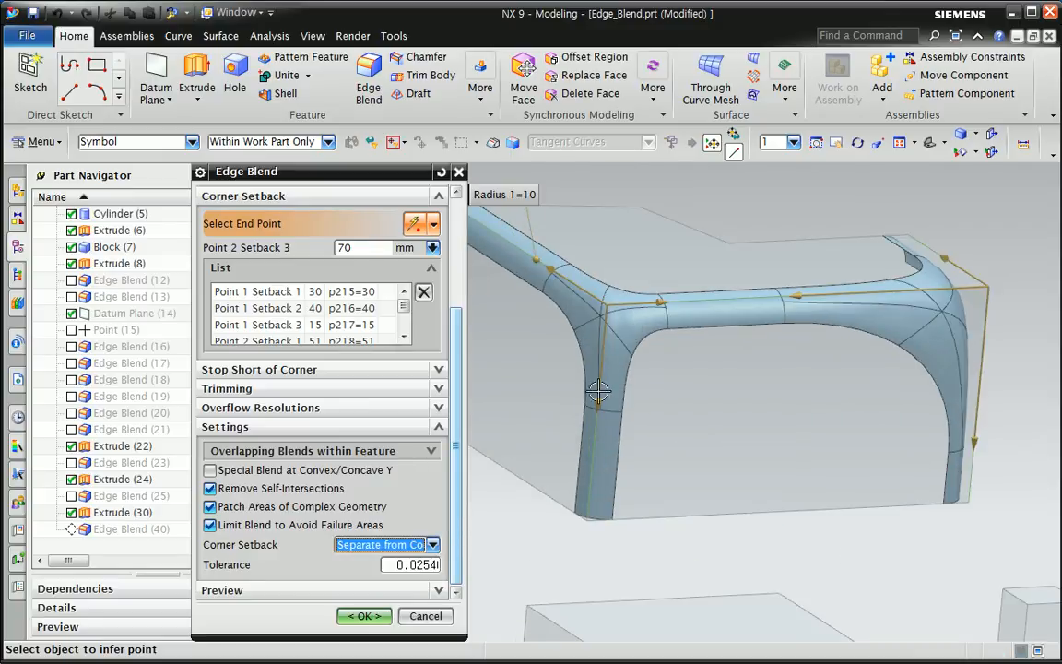
{"action": "left_click", "coordinate": [433, 545]}
{"action": "left_click", "coordinate": [417, 561]}
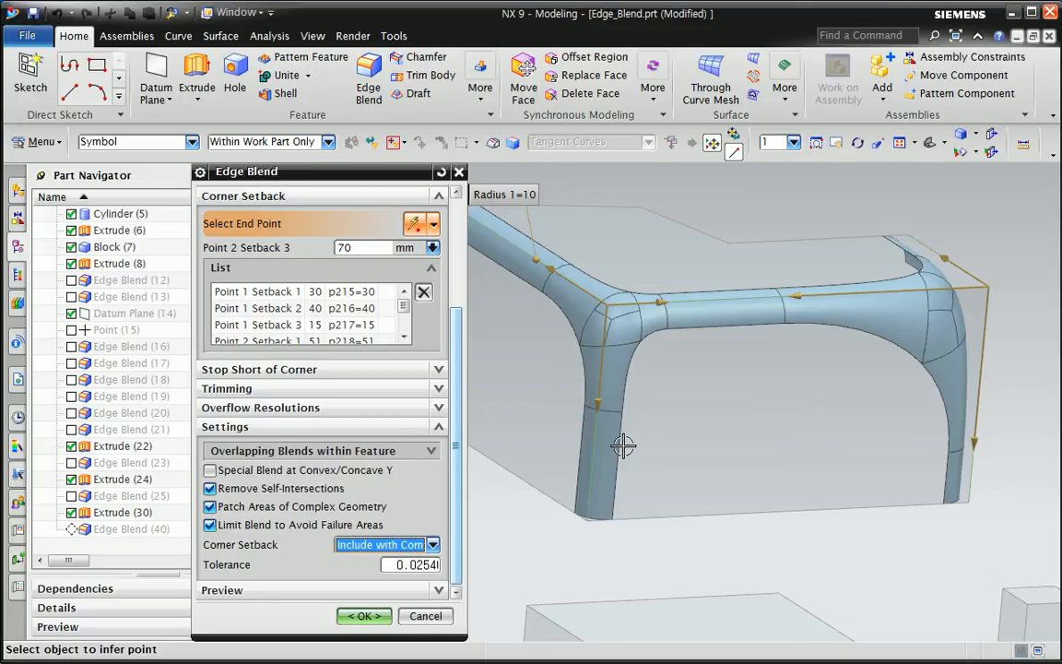
- Complete the 10 mm edge blend with both corner setbacks and inspect the block's blended corners
{"action": "scroll", "coordinate": [624, 446], "scroll_direction": "down", "scroll_amount": 2}
{"action": "left_click", "coordinate": [408, 616]}
{"action": "middle_click_drag", "start_coordinate": [570, 508], "coordinate": [522, 513]}
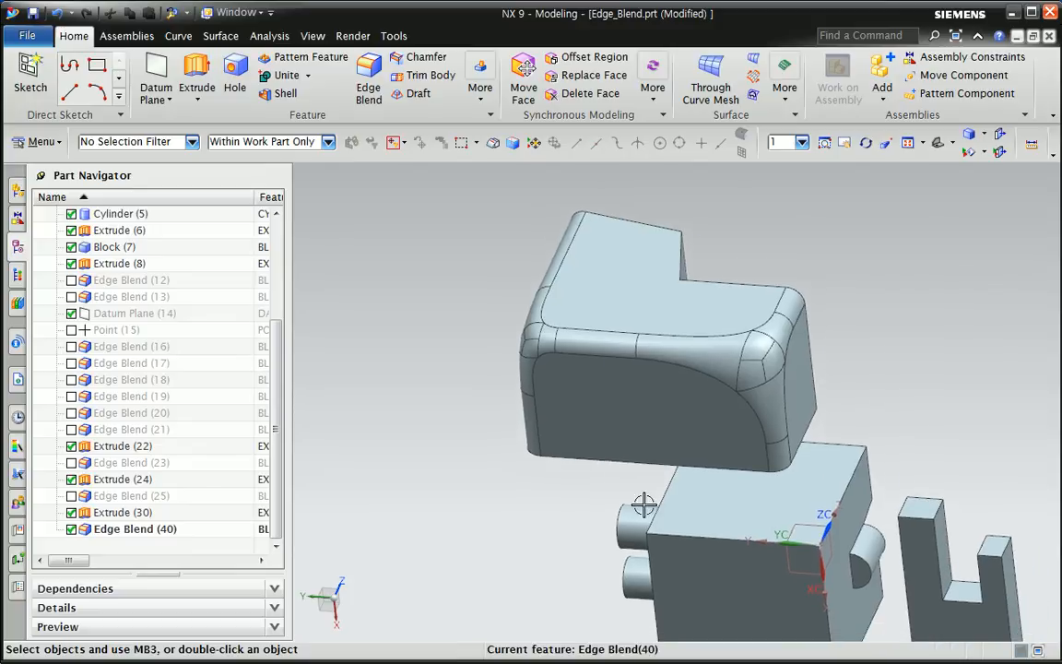
- Switch to the PowerPoint lecture notes and go back through slide 3 to the Edge Blend overview on slide 2
{"action": "key", "text": "alt+Tab"}
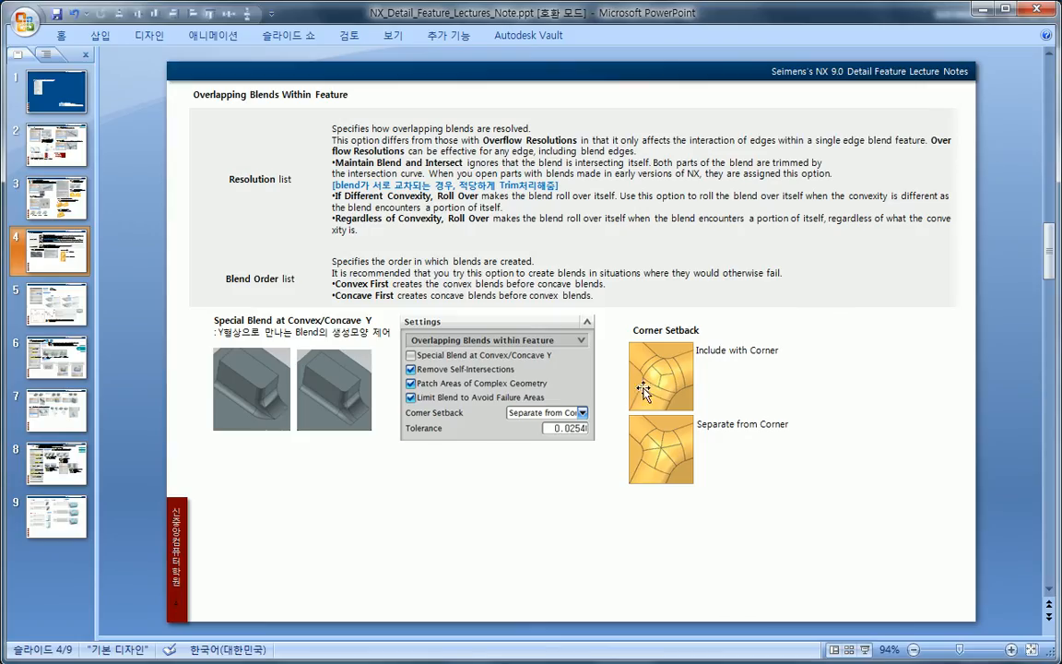
{"action": "left_click", "coordinate": [74, 210]}
{"action": "left_click", "coordinate": [84, 153]}
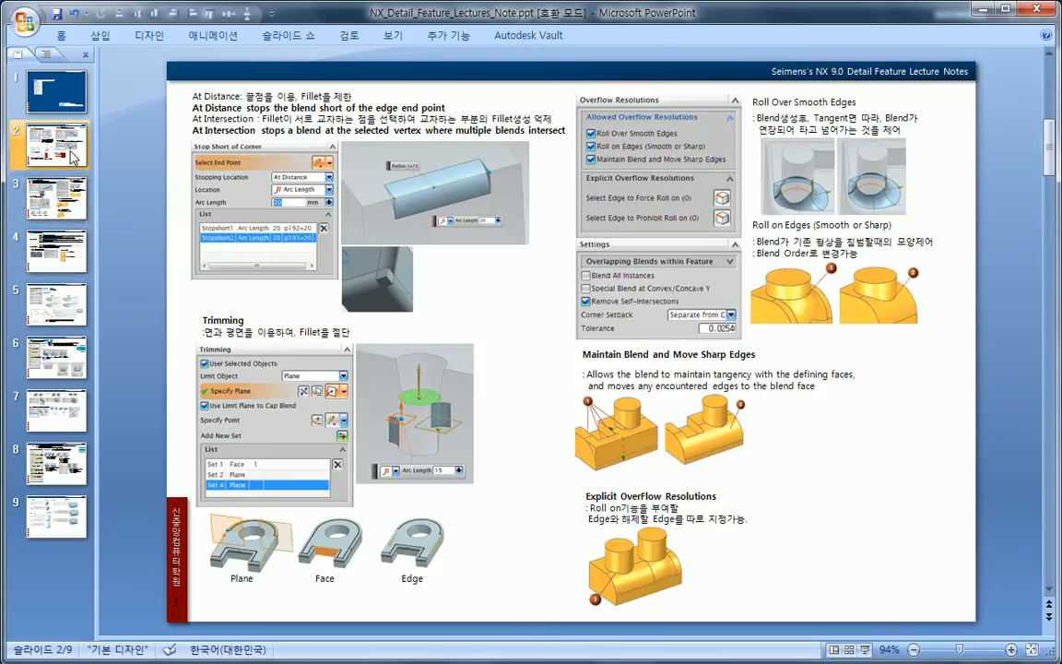